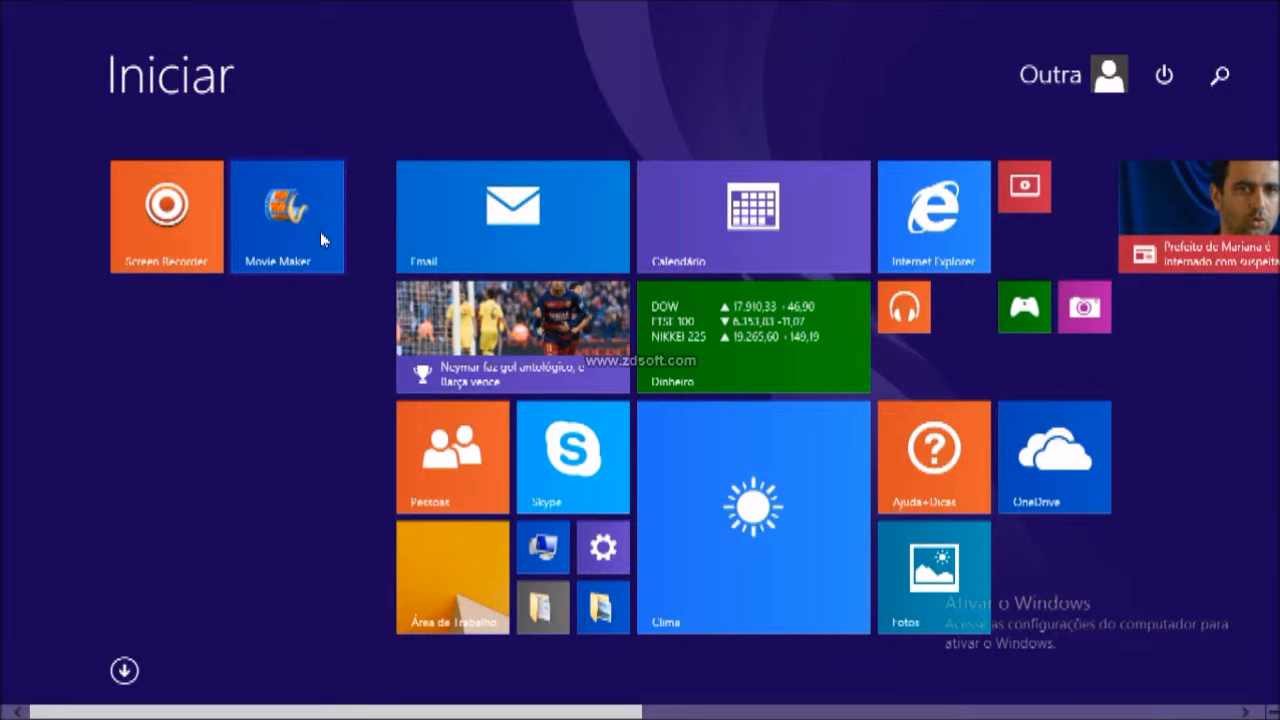
Open Movie Maker and import the Cats Compilation video from the Desktop into the new project.
click(305, 231)
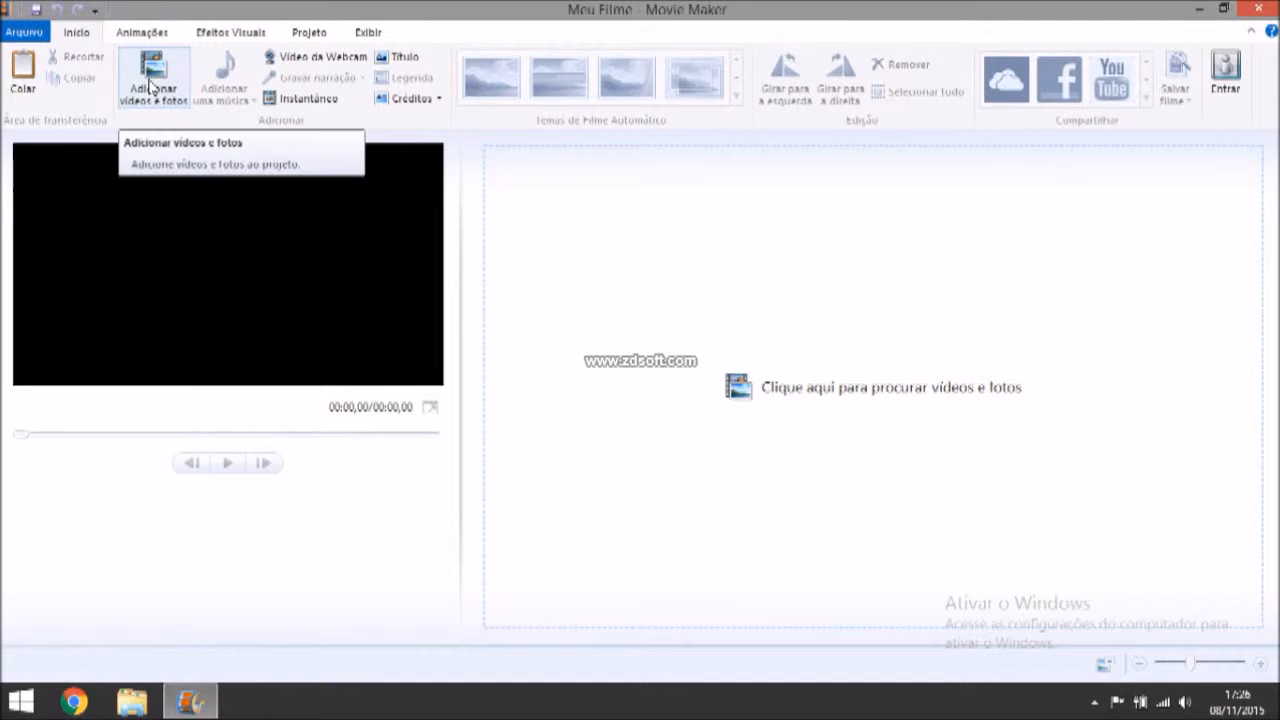
click(143, 72)
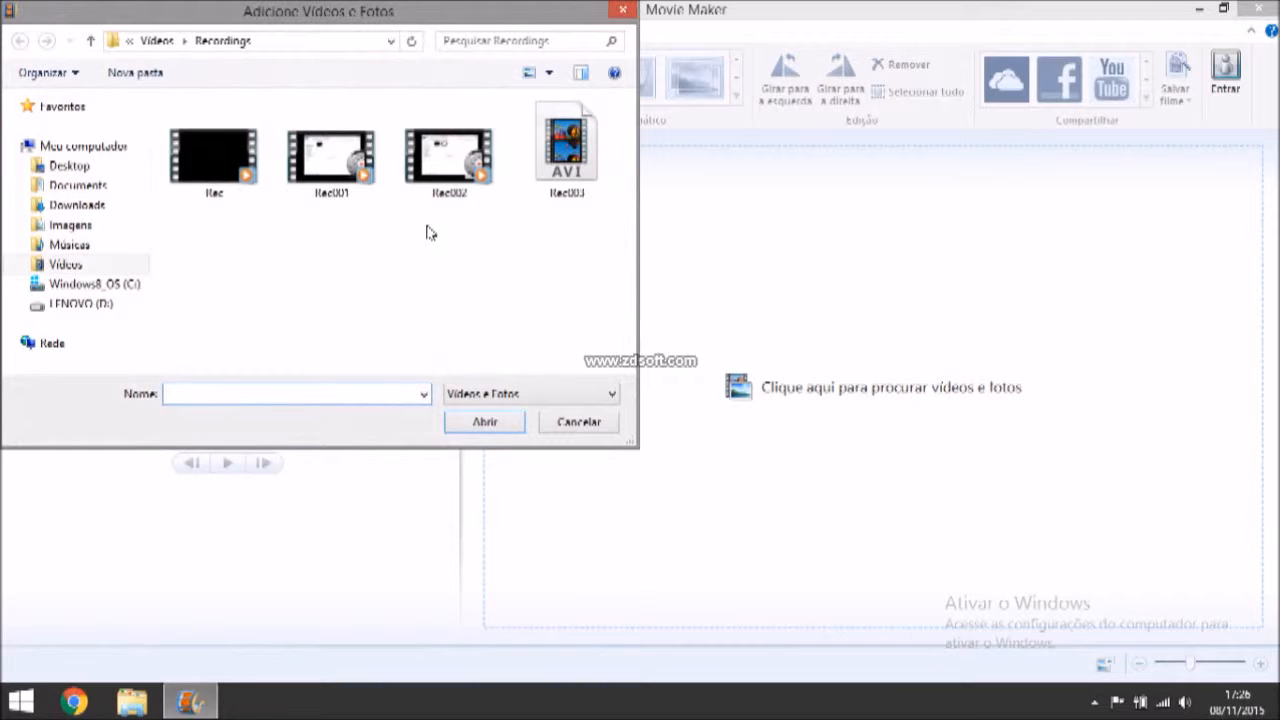
click(67, 148)
click(65, 165)
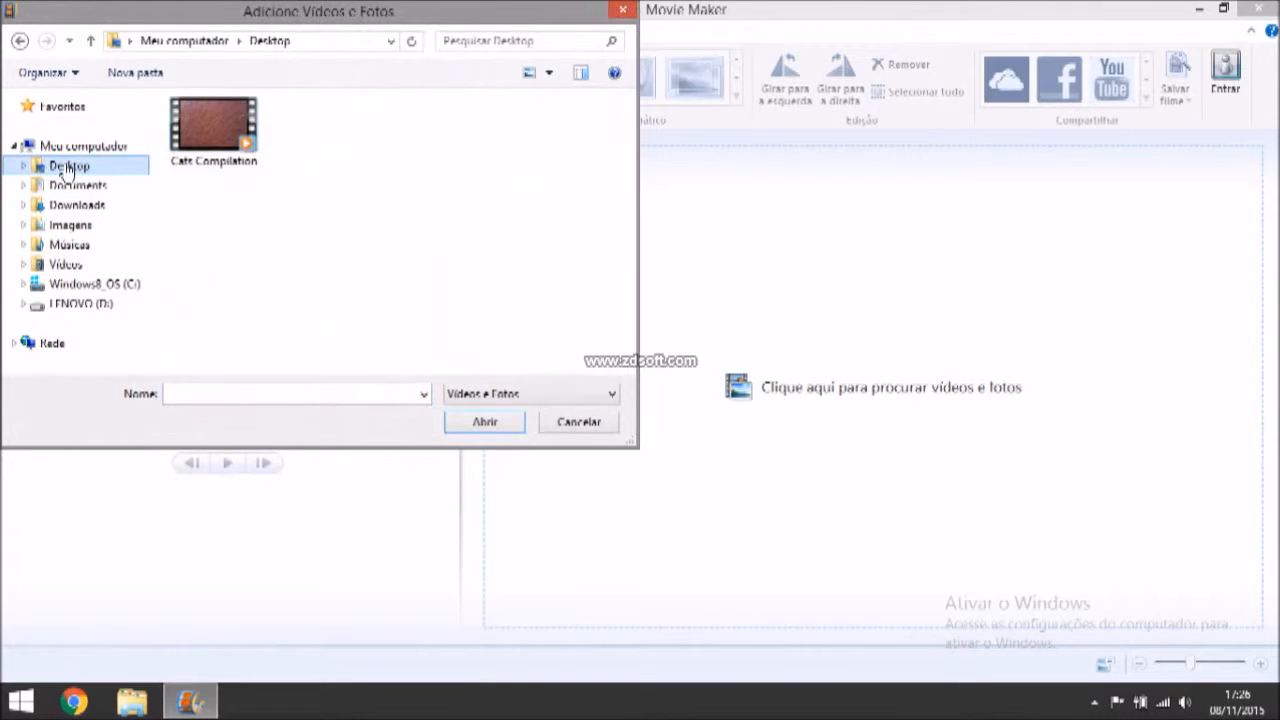
click(210, 146)
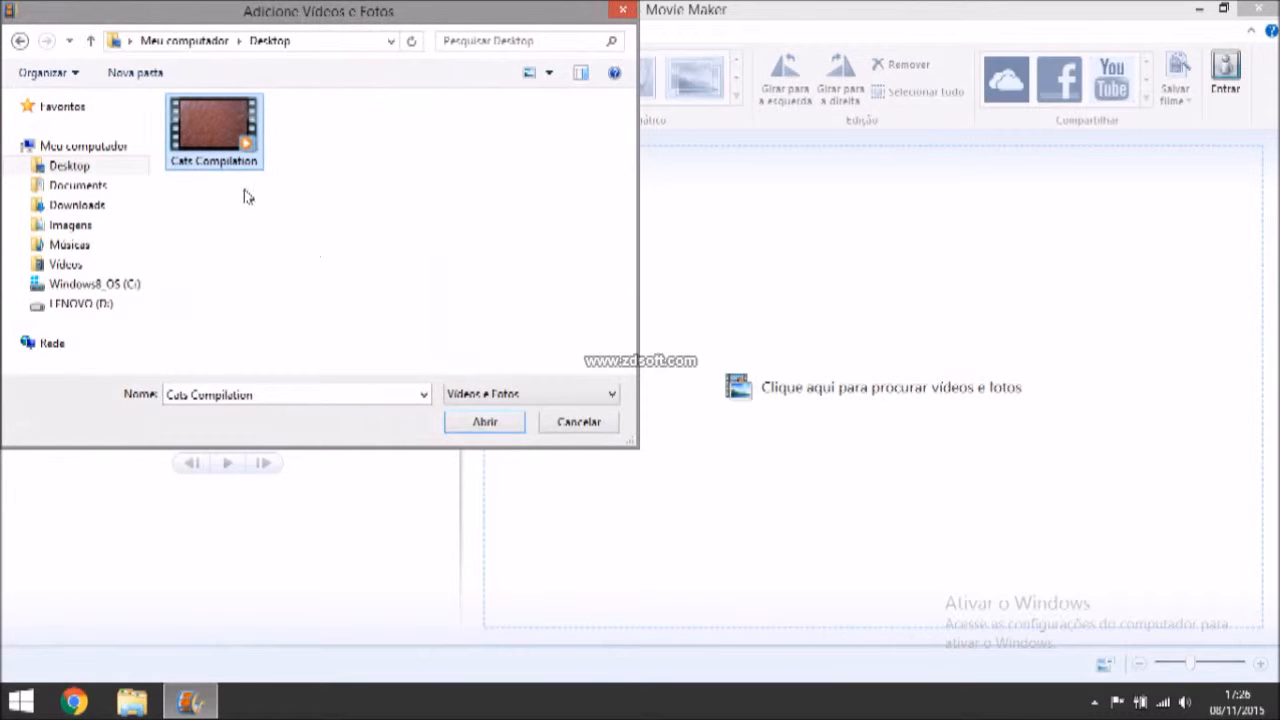
click(484, 421)
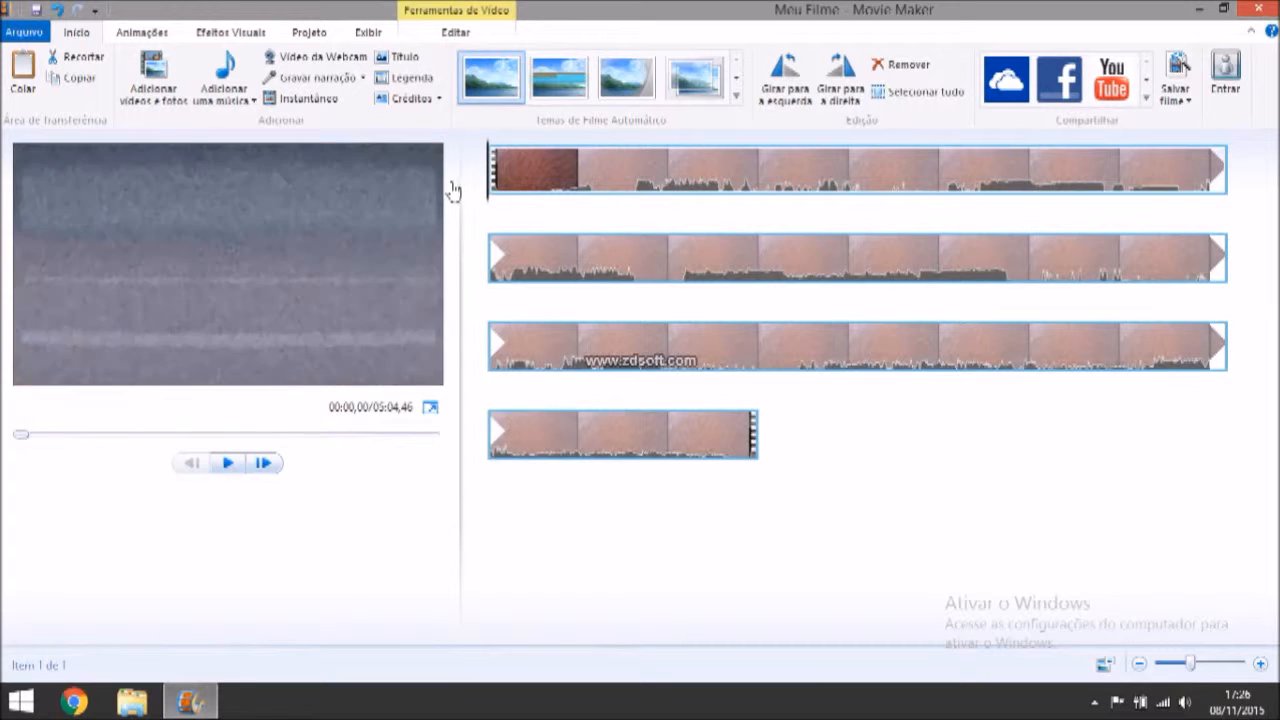
Play the start of the video, then split it at about 00:19,50 and again at about 00:46,57.
click(227, 463)
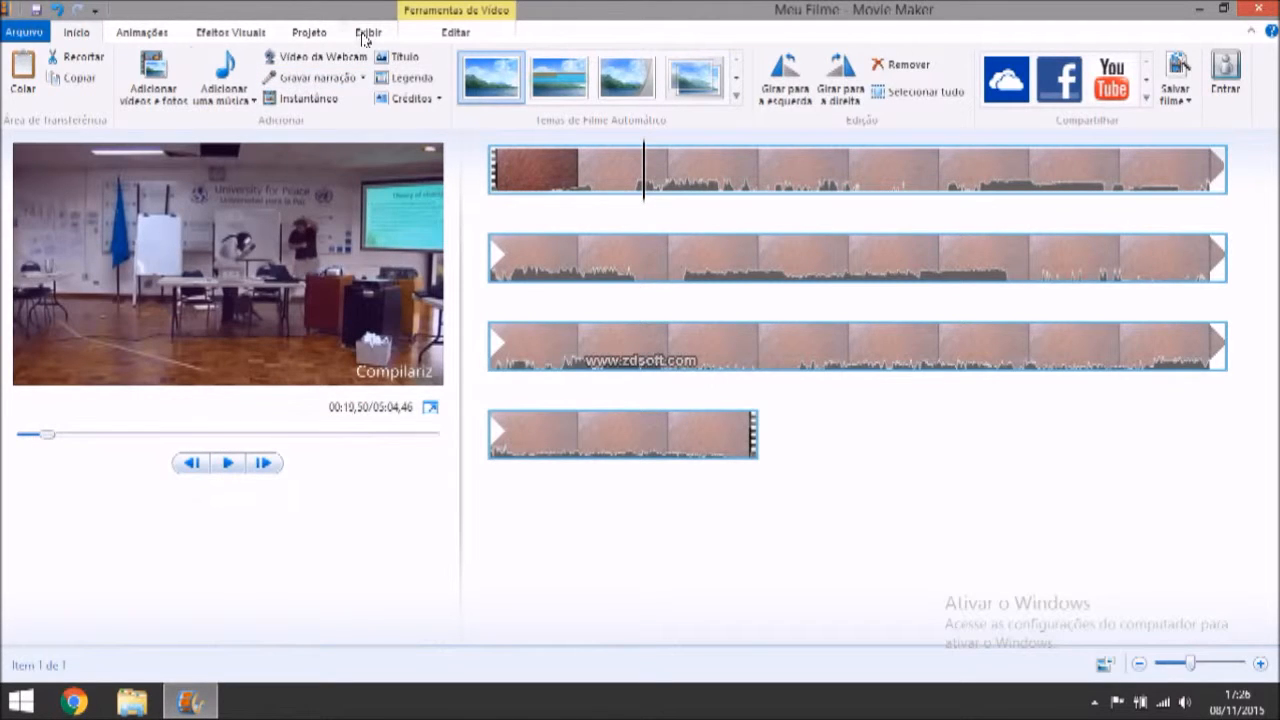
click(485, 35)
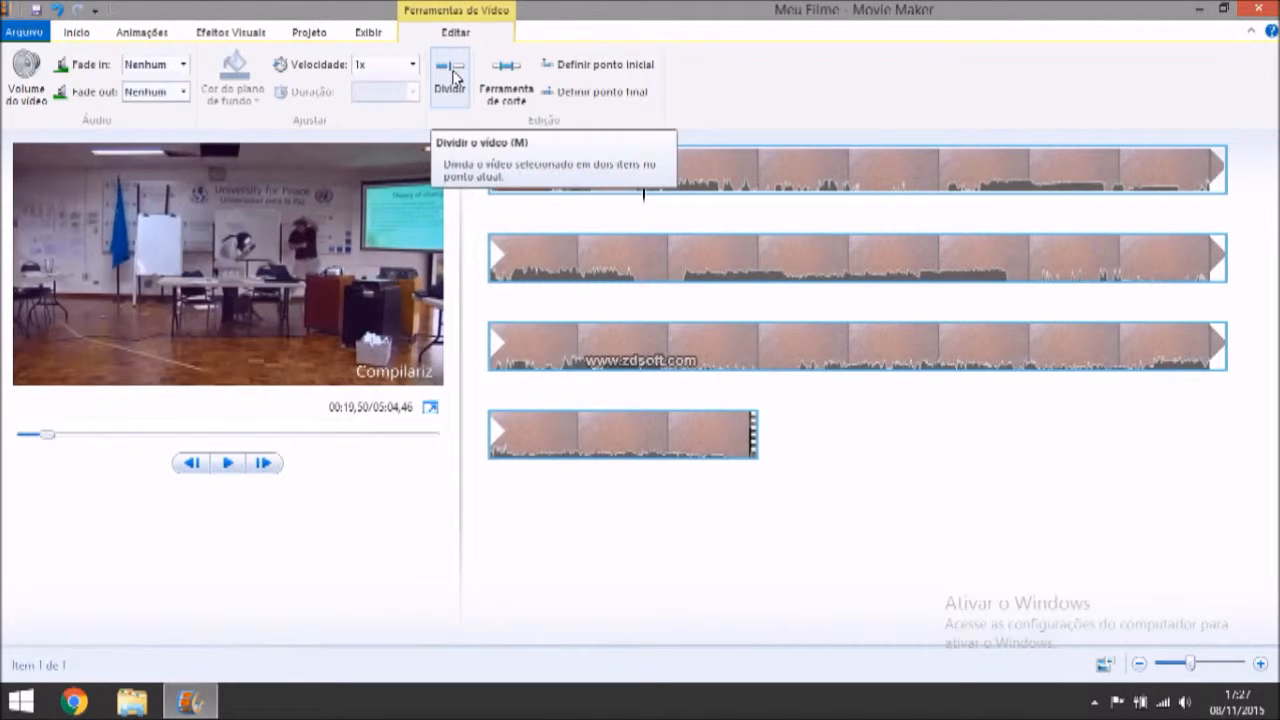
click(455, 74)
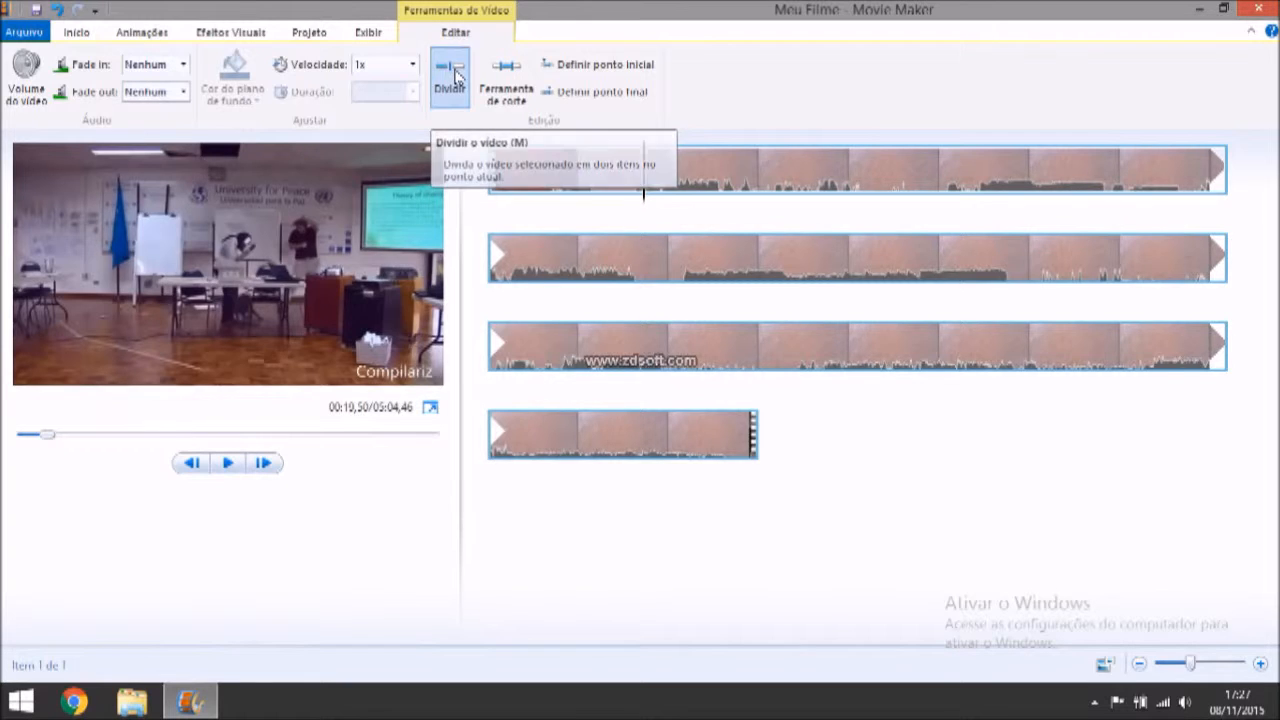
drag(673, 203, 883, 198)
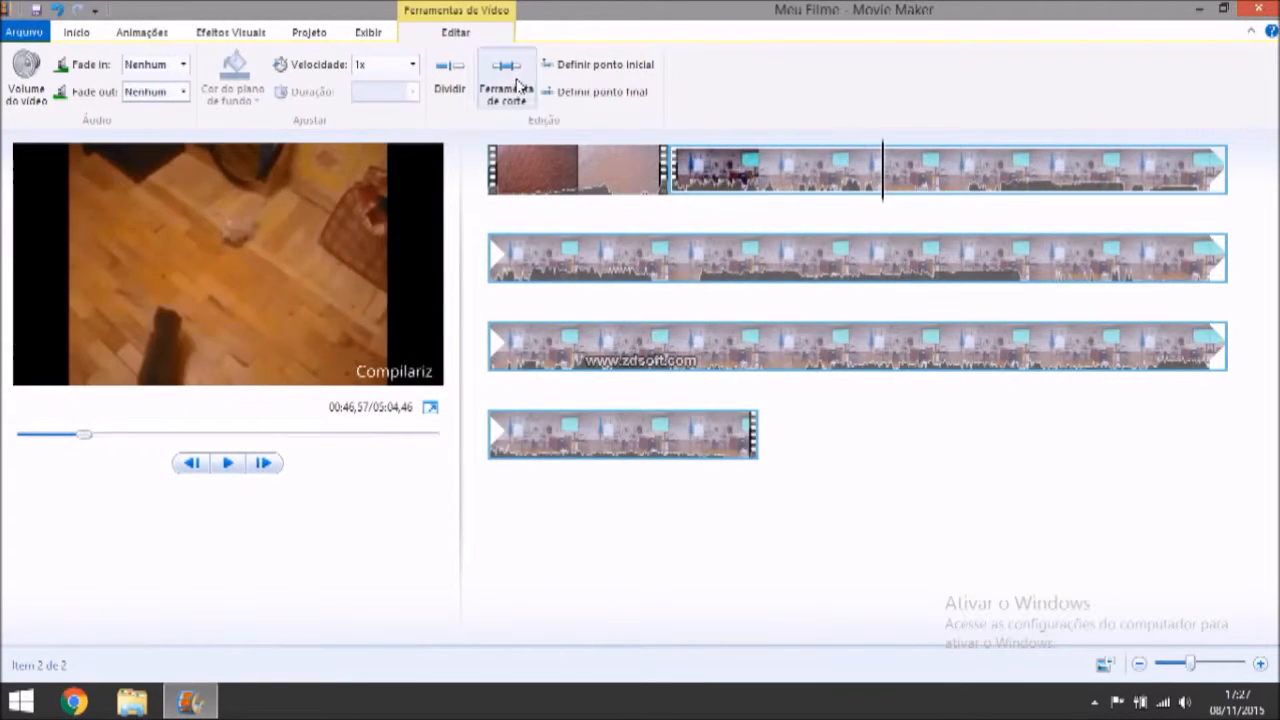
click(449, 75)
Try reordering by moving the middle clip to the end of the timeline and back to second place.
drag(751, 145, 894, 455)
drag(741, 450, 690, 186)
click(604, 171)
Copy the second clip and paste the copy after the last clip on the timeline.
click(711, 176)
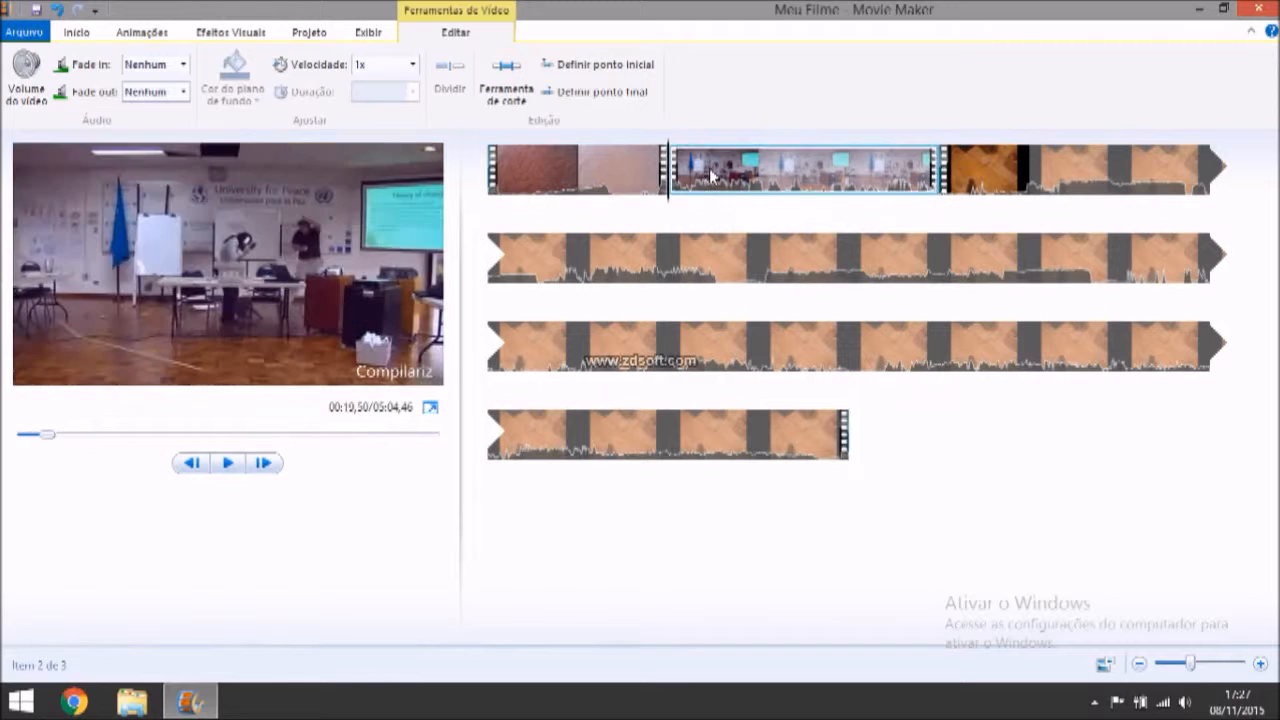
right_click(711, 176)
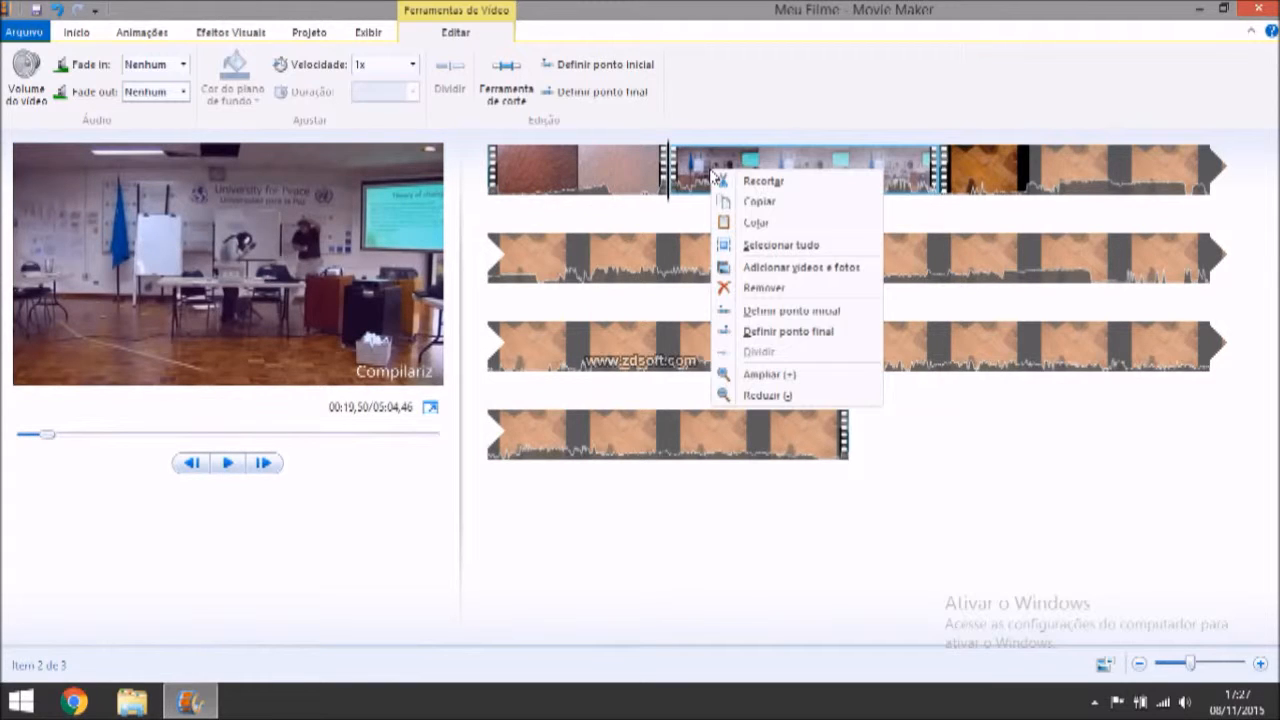
click(770, 205)
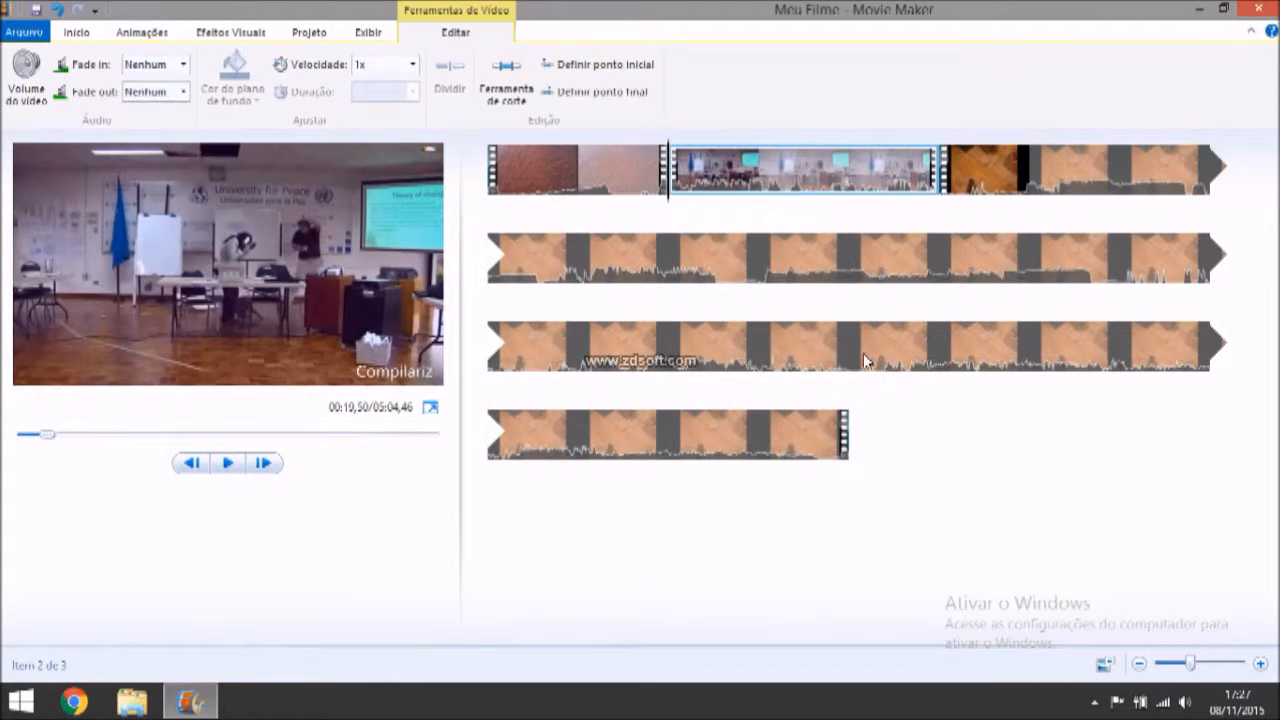
right_click(873, 420)
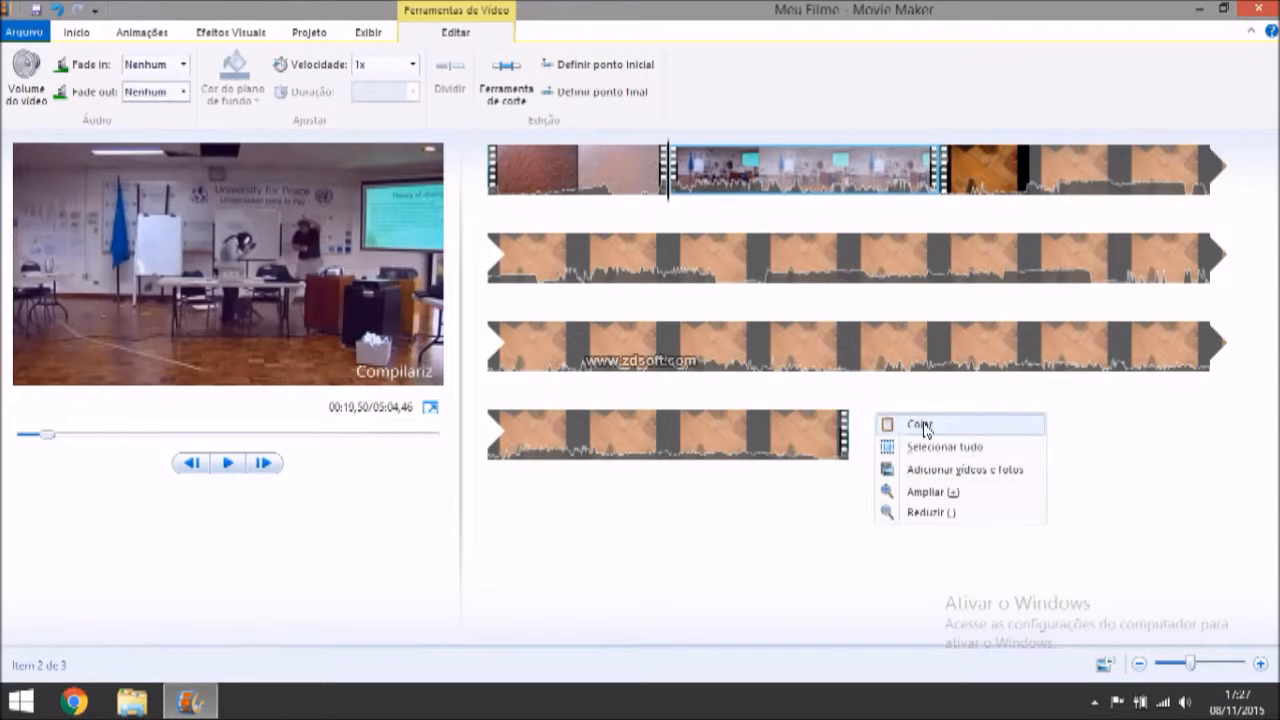
click(920, 427)
Remove the pasted duplicate clip from the end of the timeline.
drag(987, 167, 1160, 422)
click(953, 429)
right_click(953, 429)
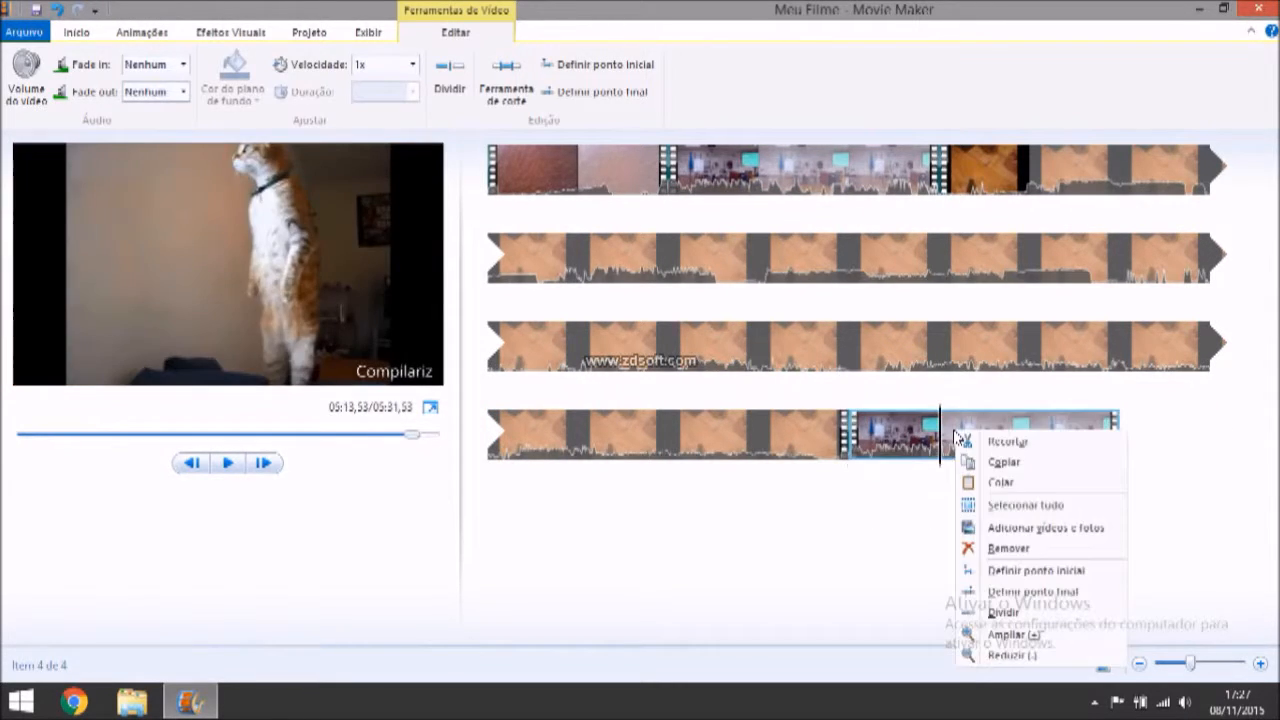
click(1008, 549)
Try moving the first clip to the end of the timeline and back to the beginning.
click(585, 167)
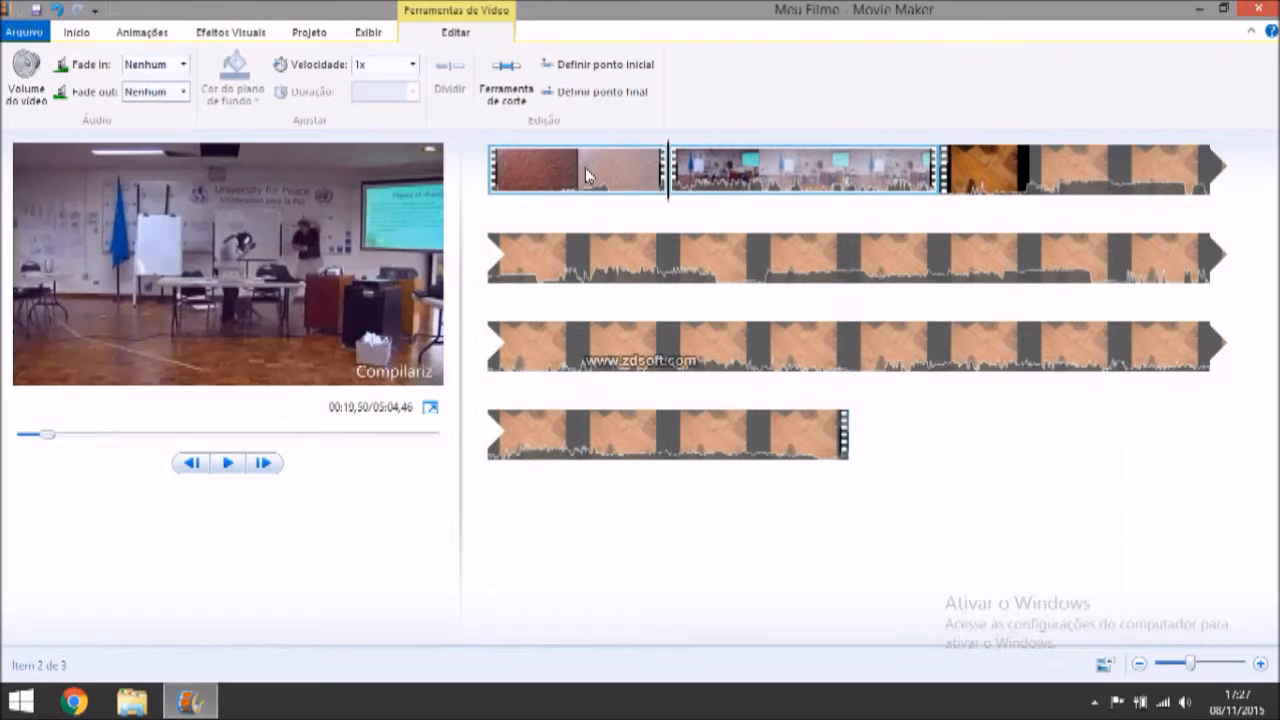
drag(585, 167, 917, 486)
drag(741, 436, 492, 168)
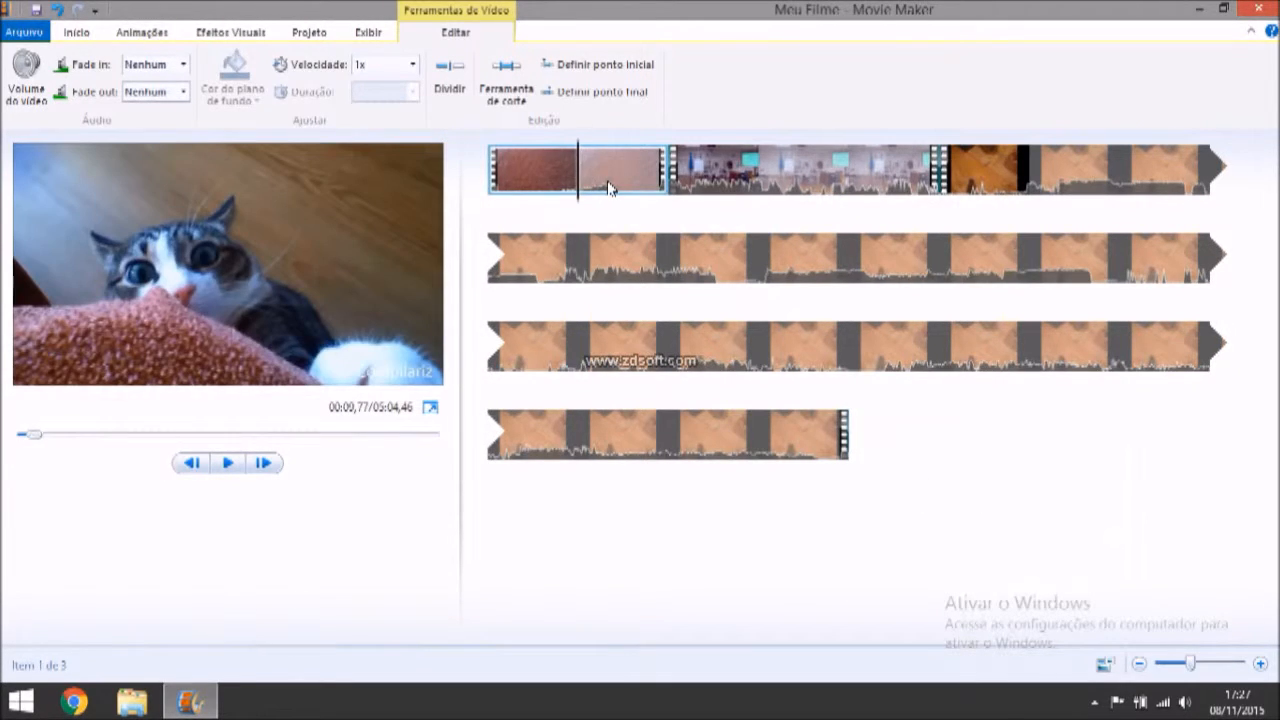
Open the Trim tool for the first clip and leave it without saving a trim.
click(508, 88)
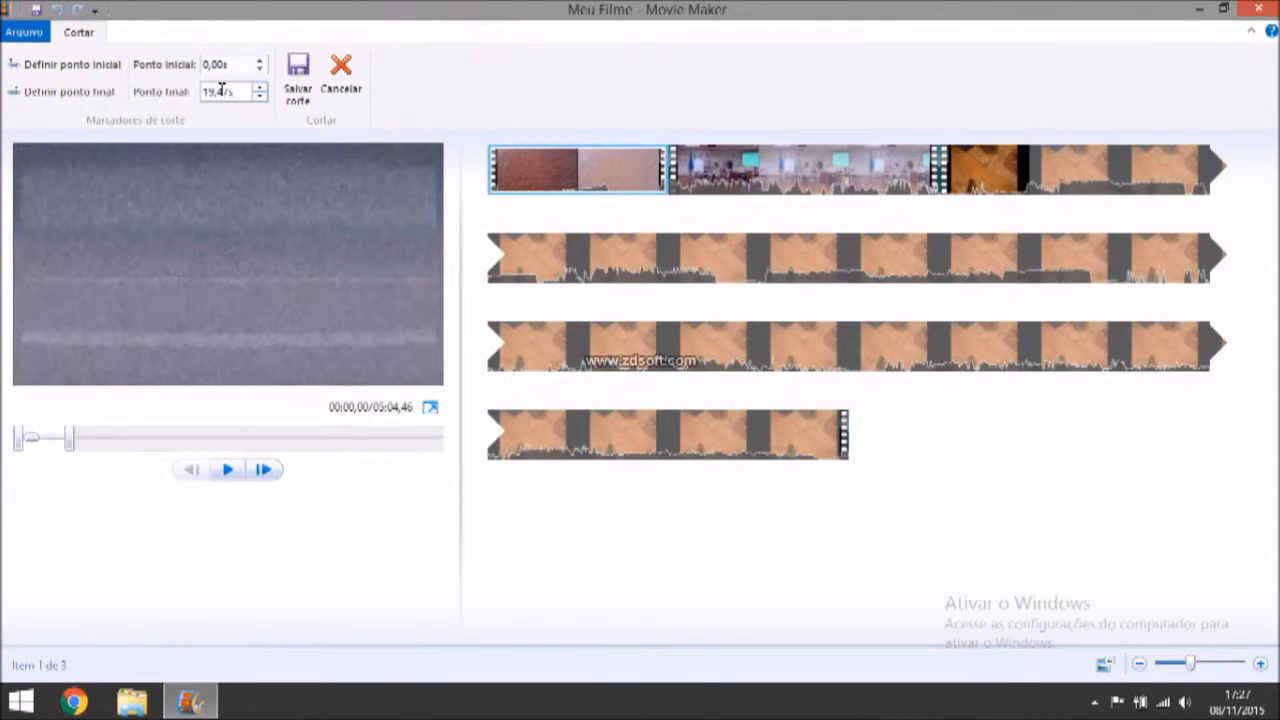
click(346, 66)
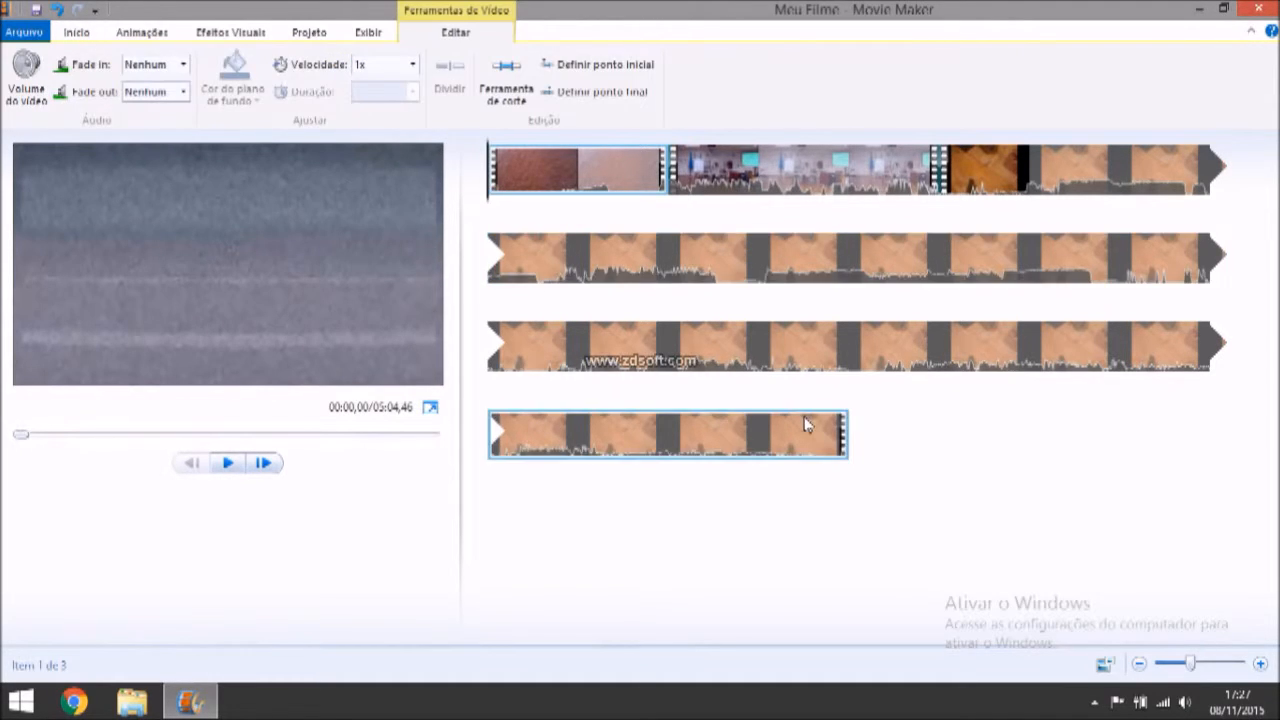
Split the last clip at about 03:13,63 and move the second clip to the new cut.
drag(486, 187, 672, 343)
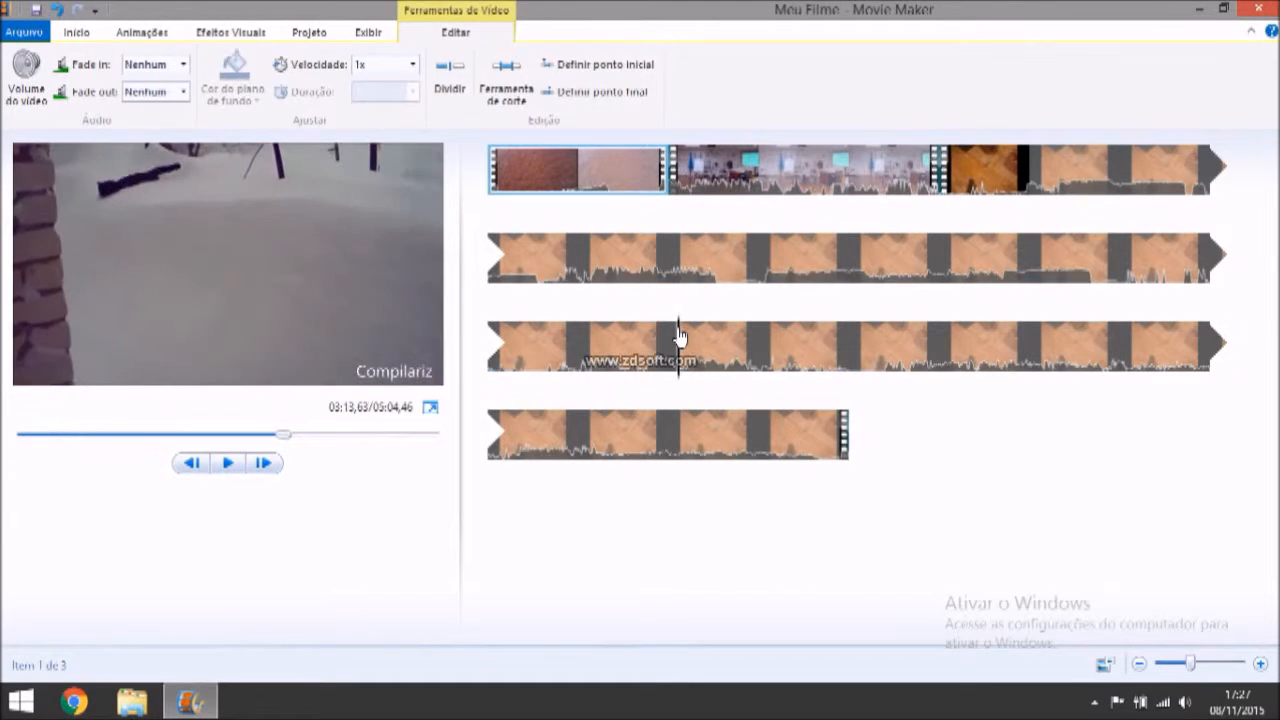
click(449, 91)
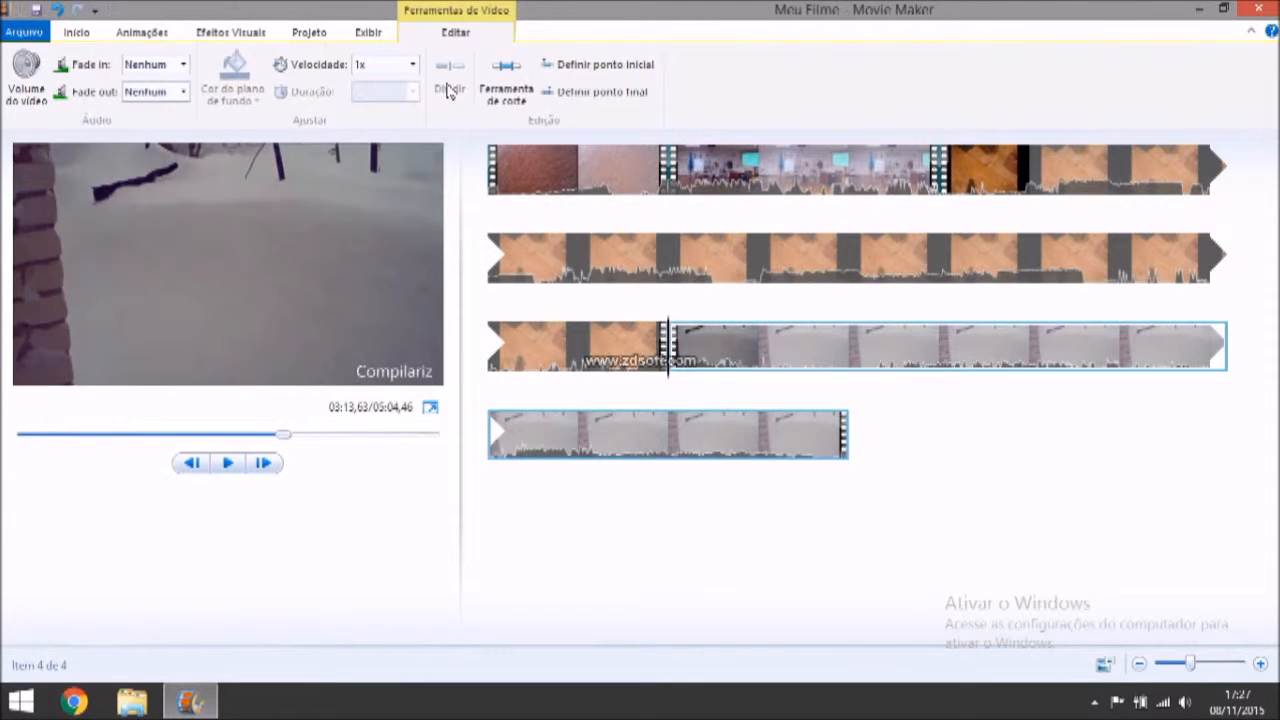
drag(758, 170, 662, 350)
Look at the audio fade-in options for the first clip without changing the setting.
click(540, 180)
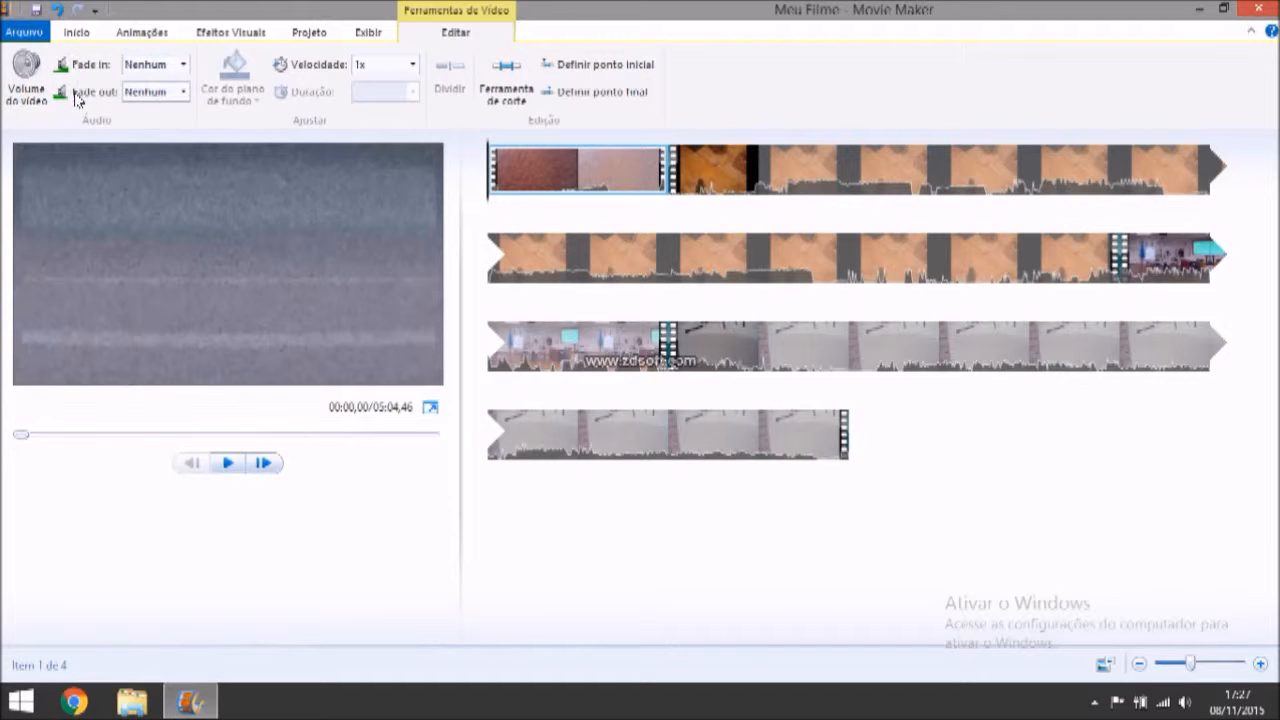
click(185, 66)
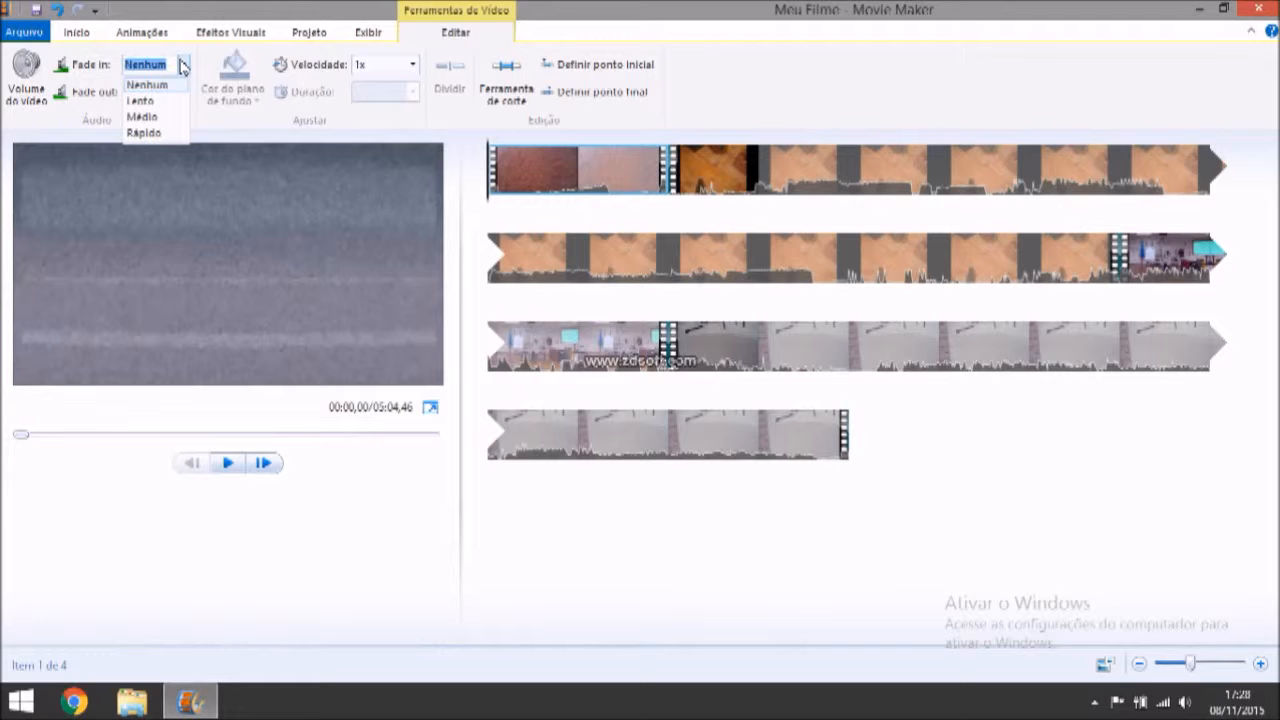
click(183, 66)
click(578, 176)
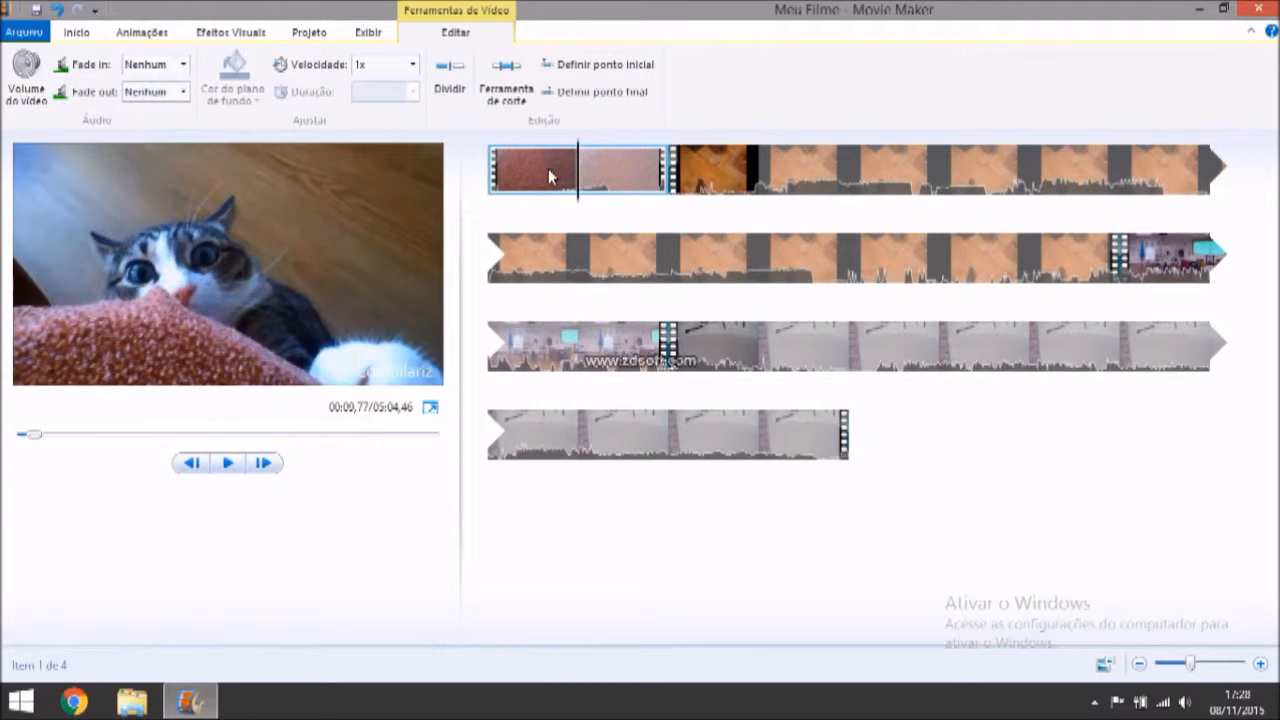
Try the video volume control on the last clip by lowering it and returning it to the middle level.
drag(578, 184, 772, 345)
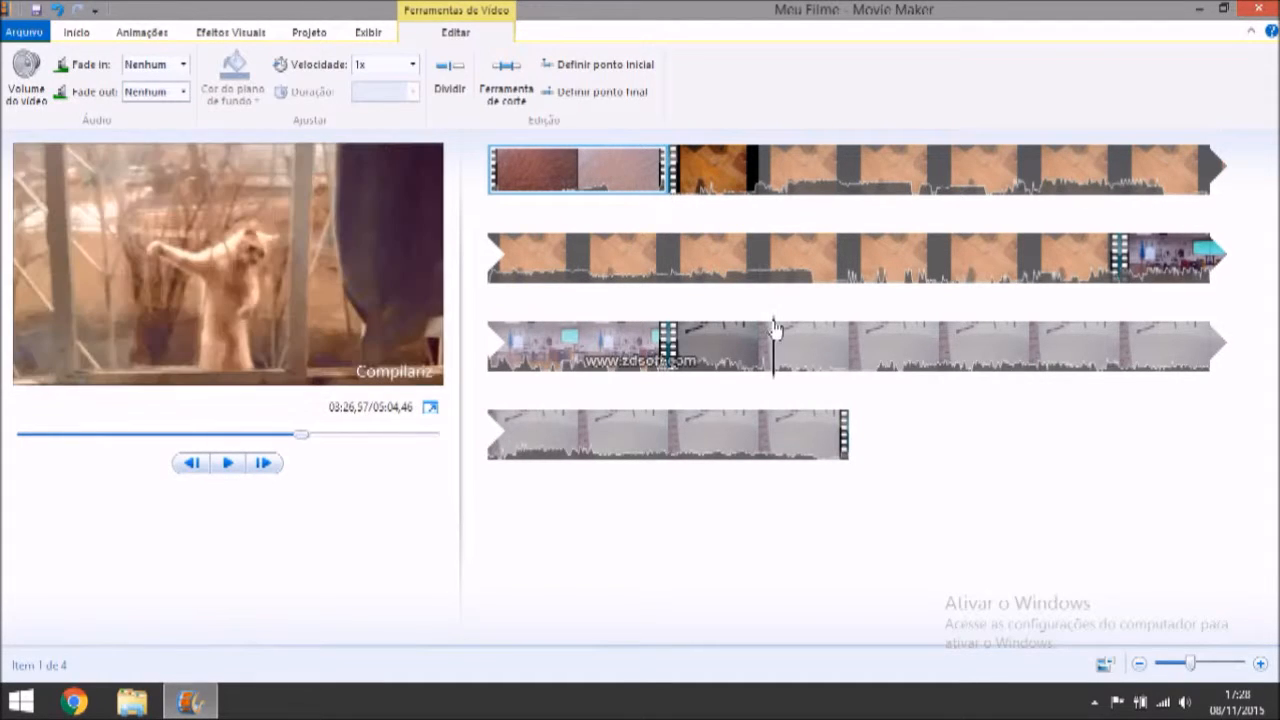
click(30, 70)
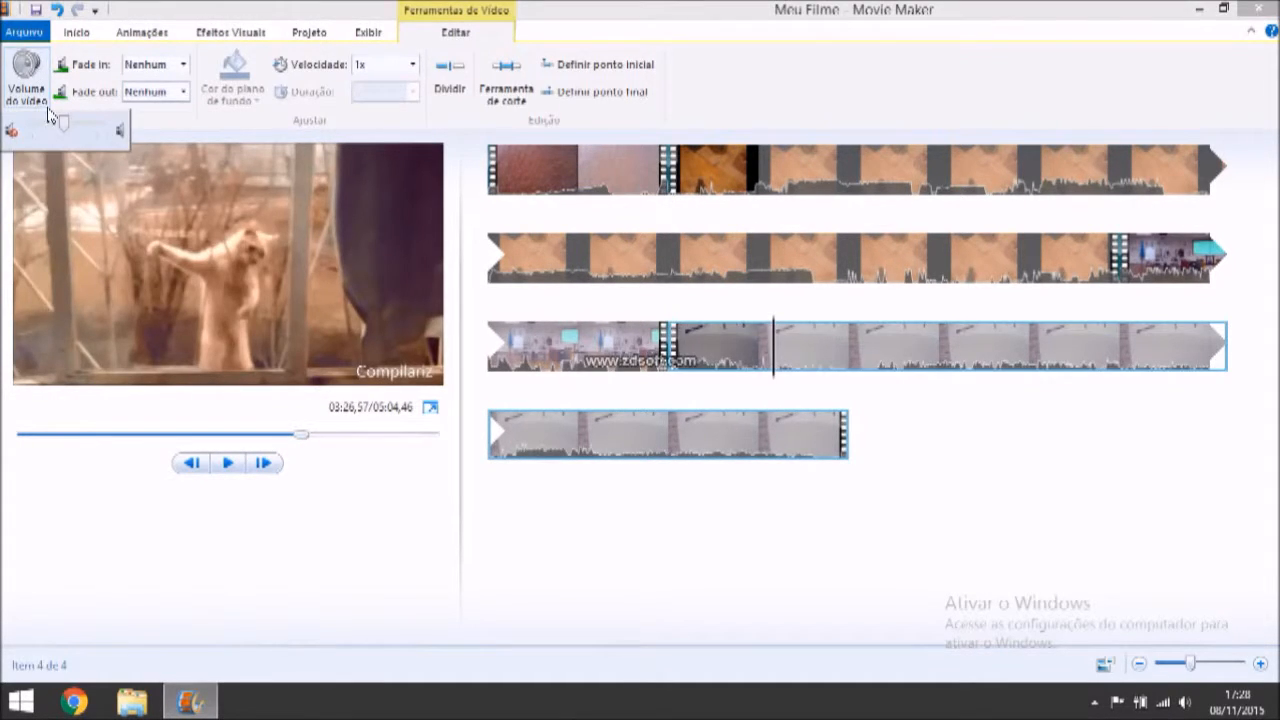
drag(62, 123, 5, 122)
drag(32, 124, 62, 140)
Add the Monkeys Spinning Monkeys music file from the Desktop to the project.
click(578, 170)
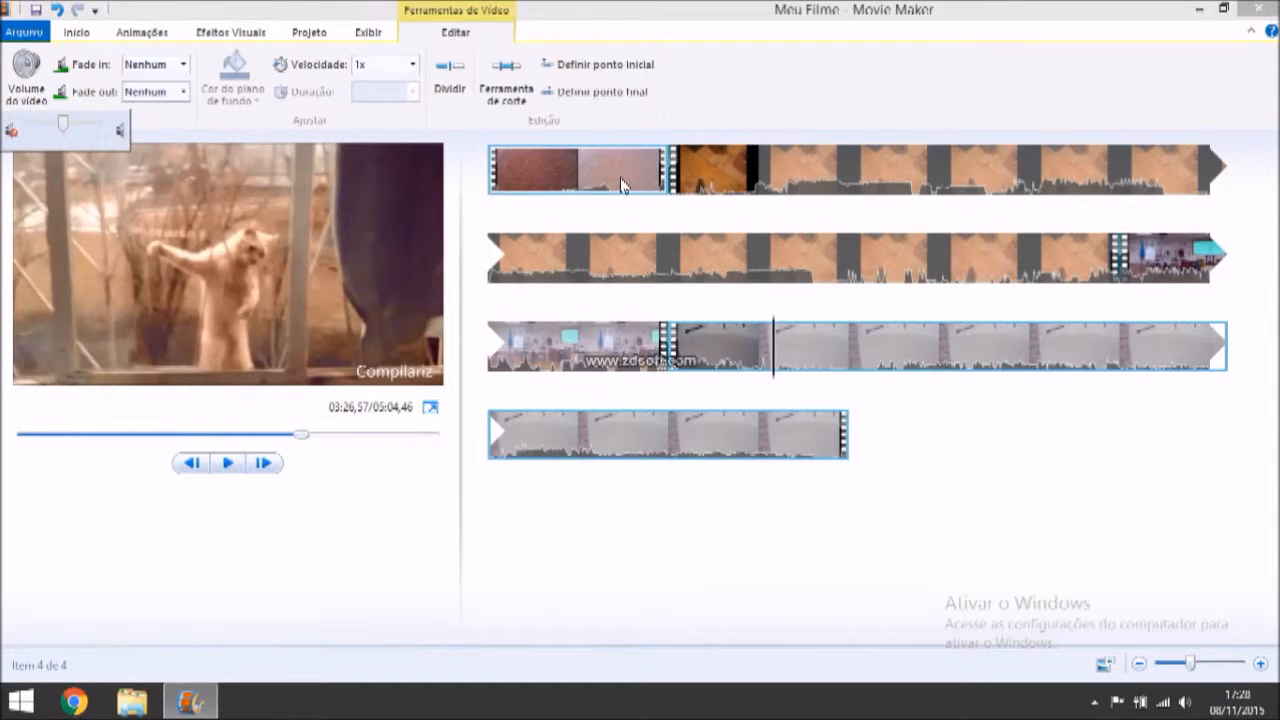
click(74, 33)
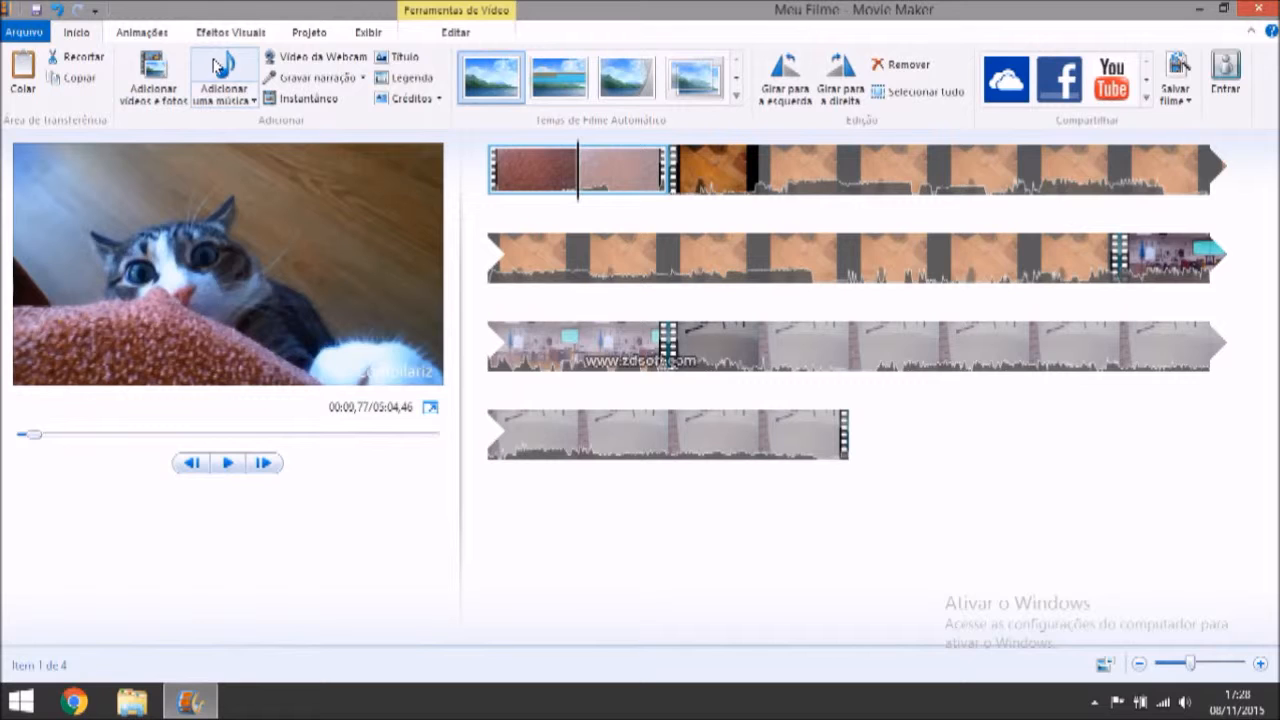
click(241, 100)
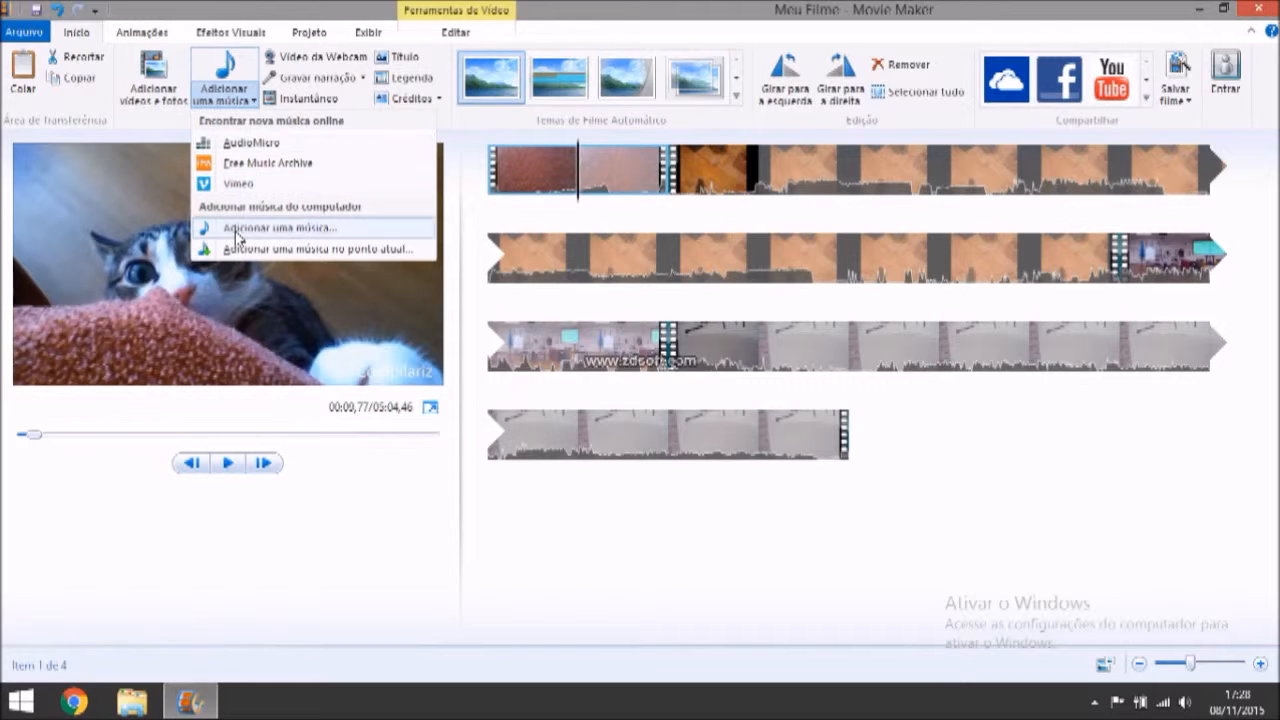
click(228, 65)
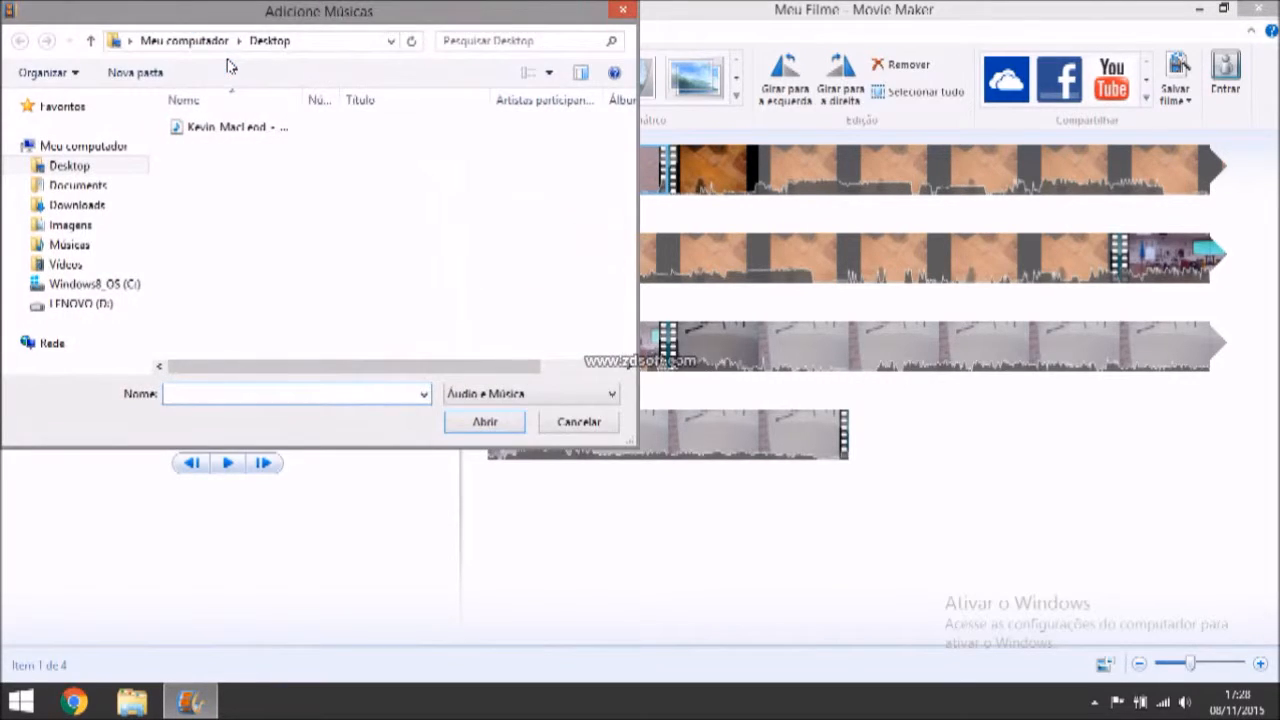
click(216, 130)
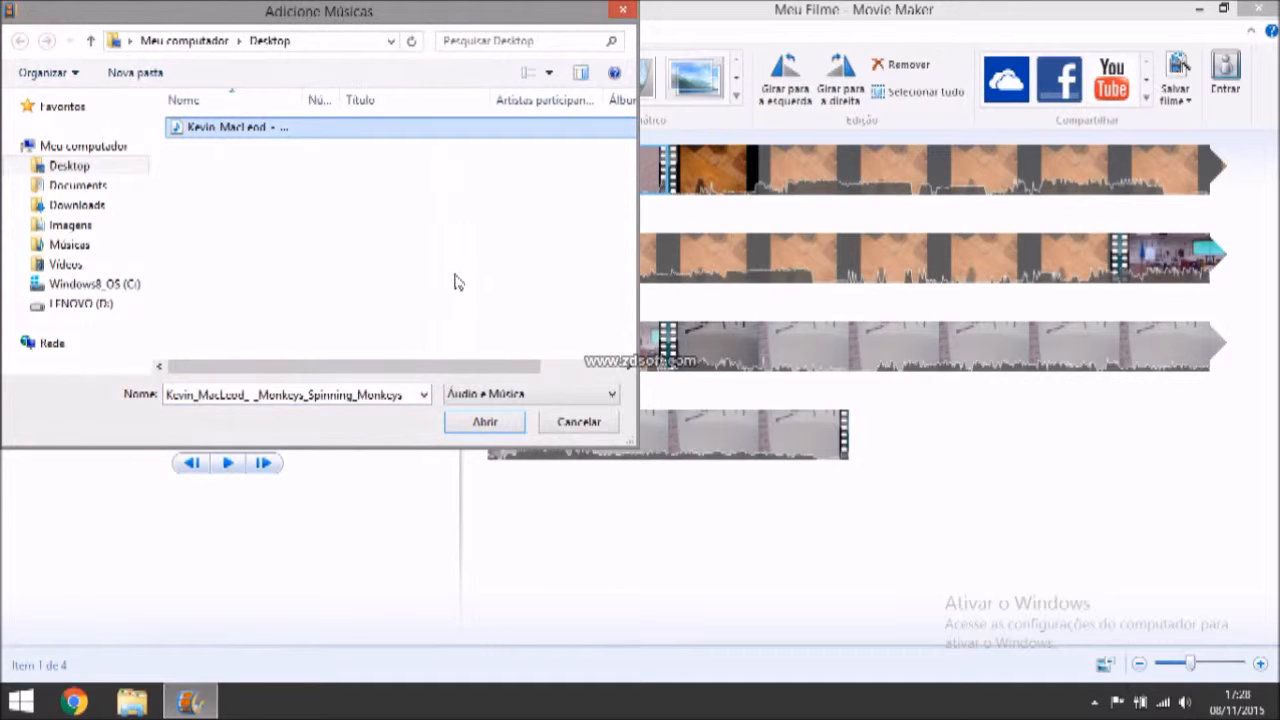
click(480, 422)
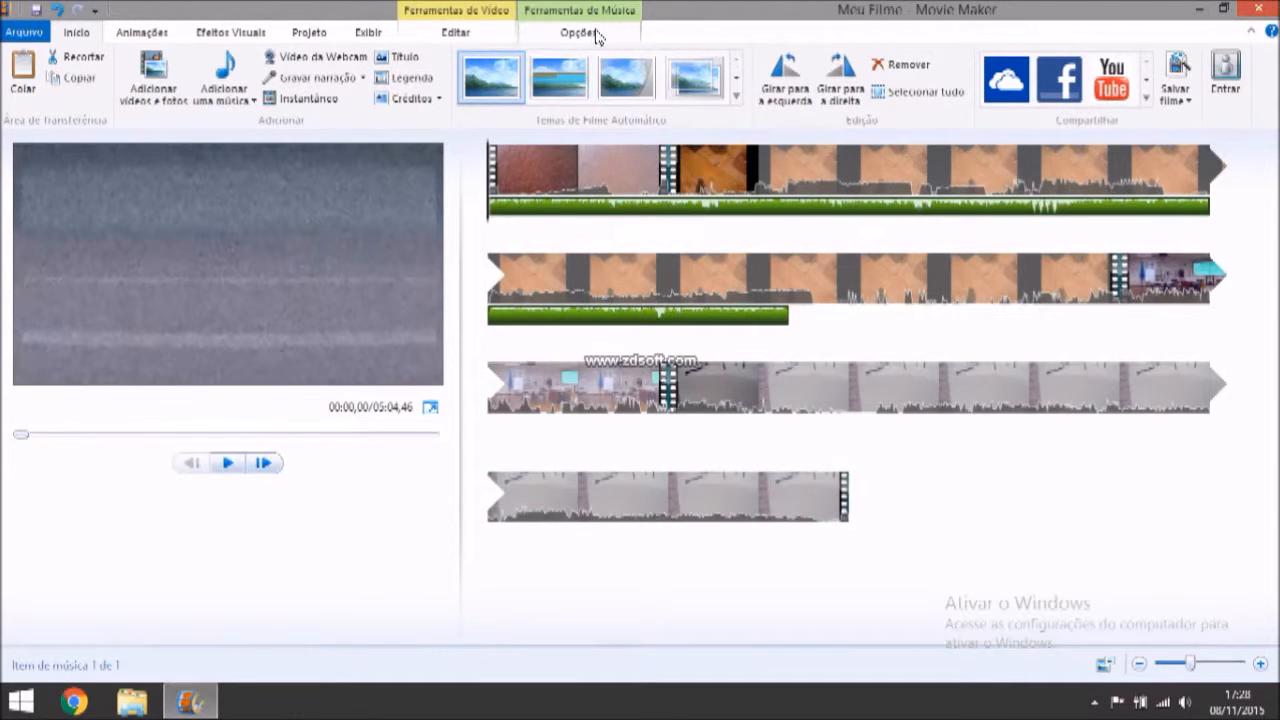
Split the music track at about 38,8 s and again at about 55 s.
click(580, 32)
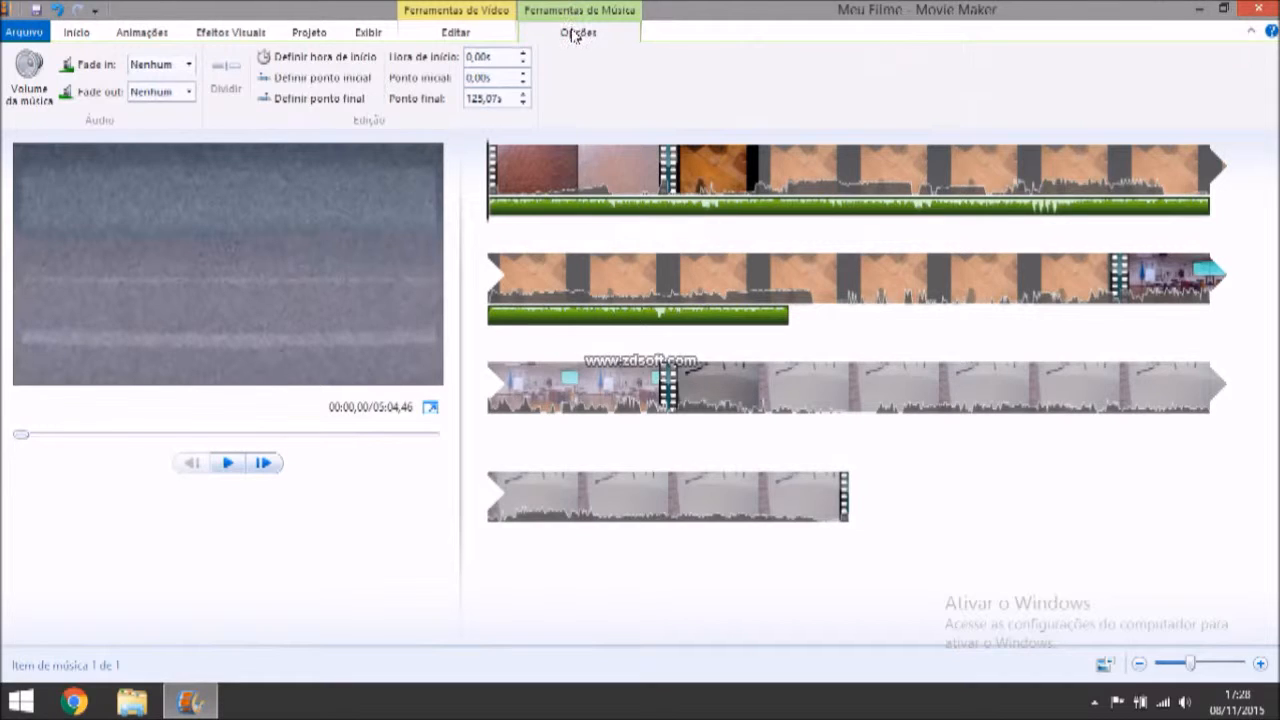
drag(487, 206, 824, 207)
click(226, 75)
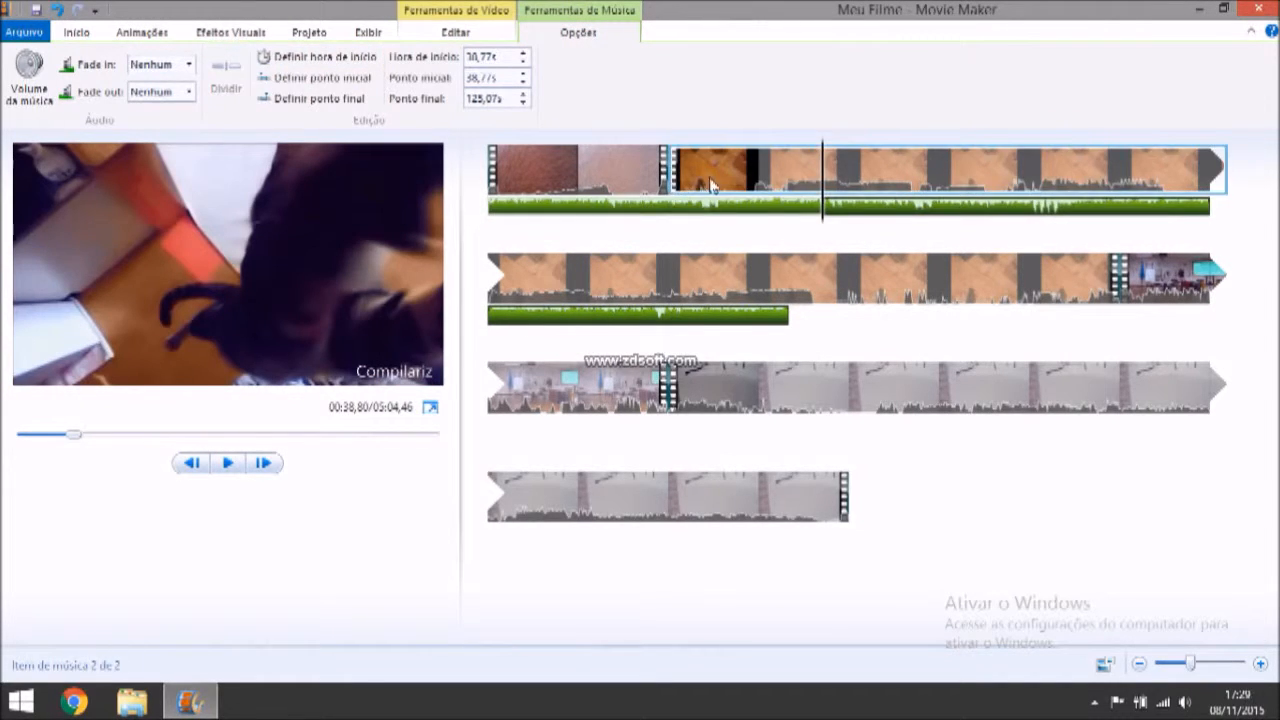
click(907, 207)
click(959, 220)
click(226, 75)
Move the middle music piece after the other pieces so that it starts at about 130,6 s.
click(878, 210)
drag(878, 212, 874, 531)
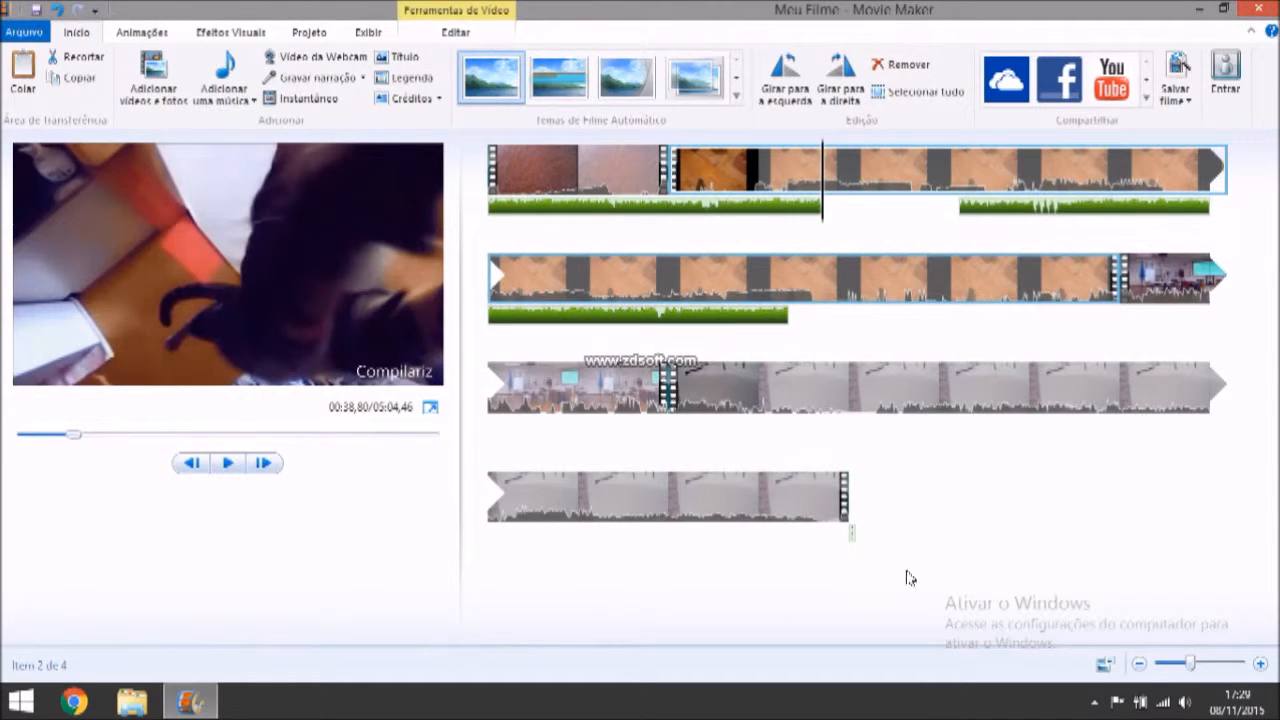
drag(851, 537, 852, 339)
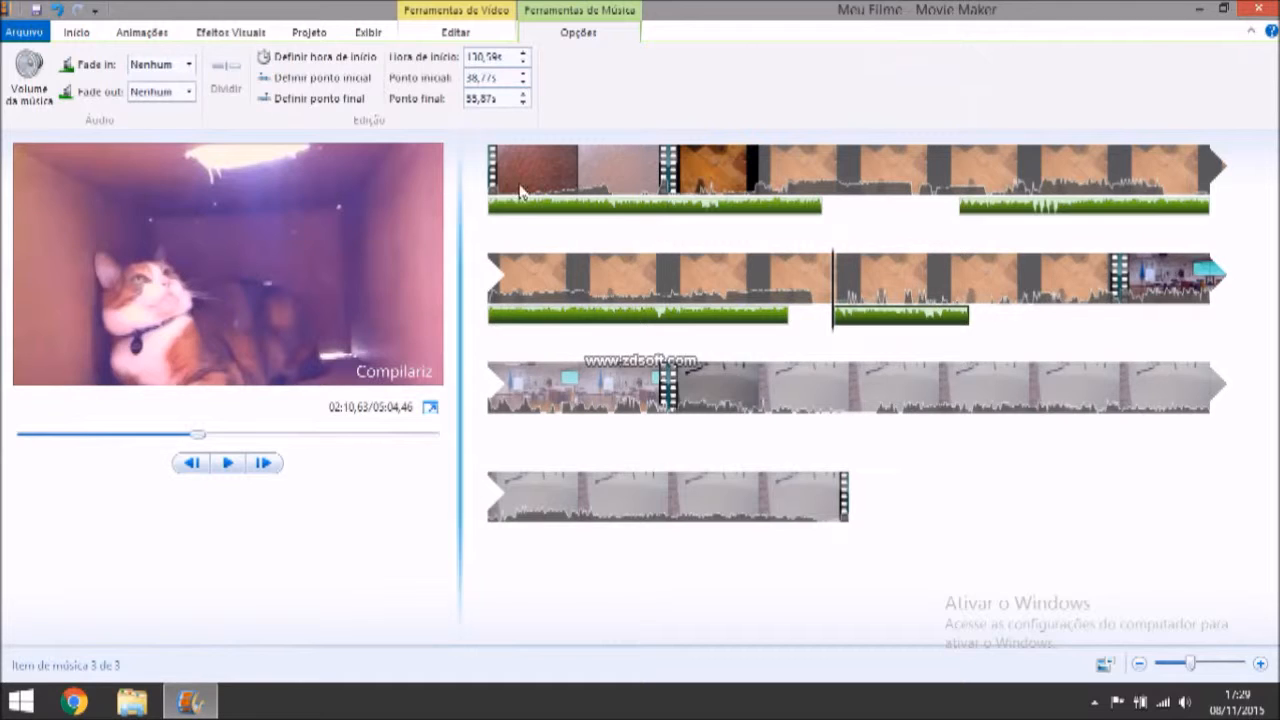
View the music options of the last music piece, including its volume control.
key(m)
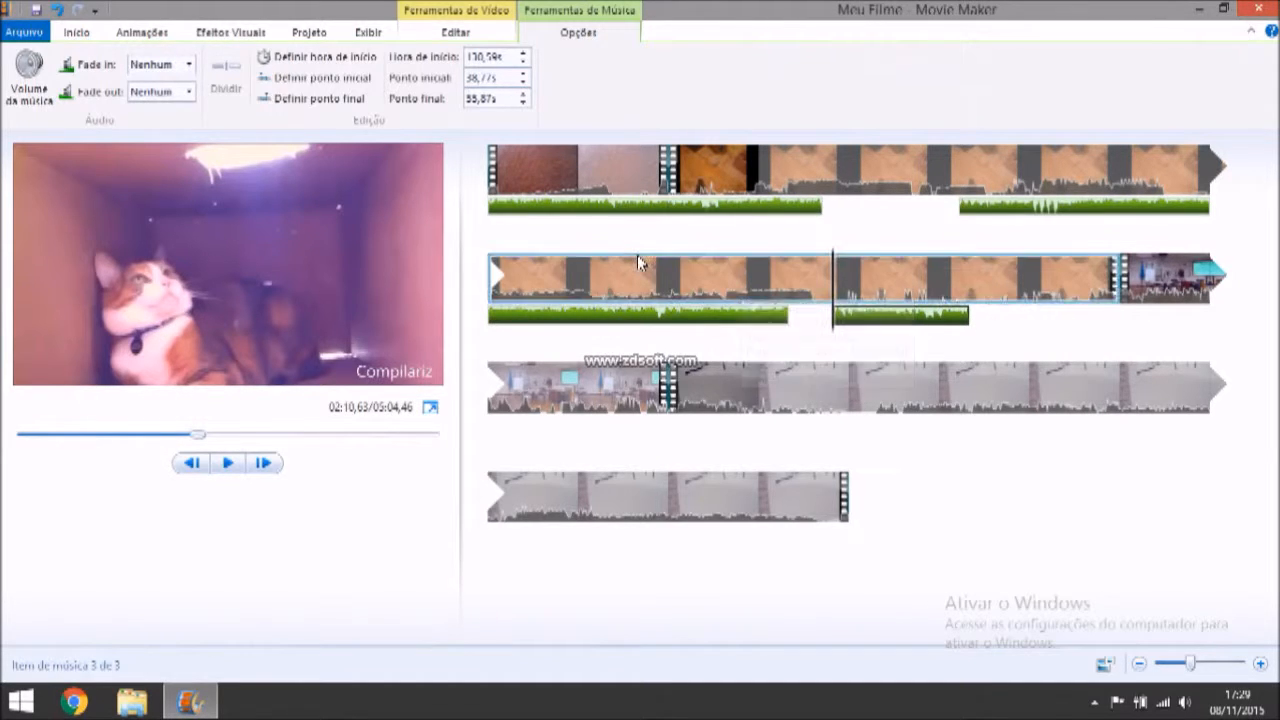
click(73, 33)
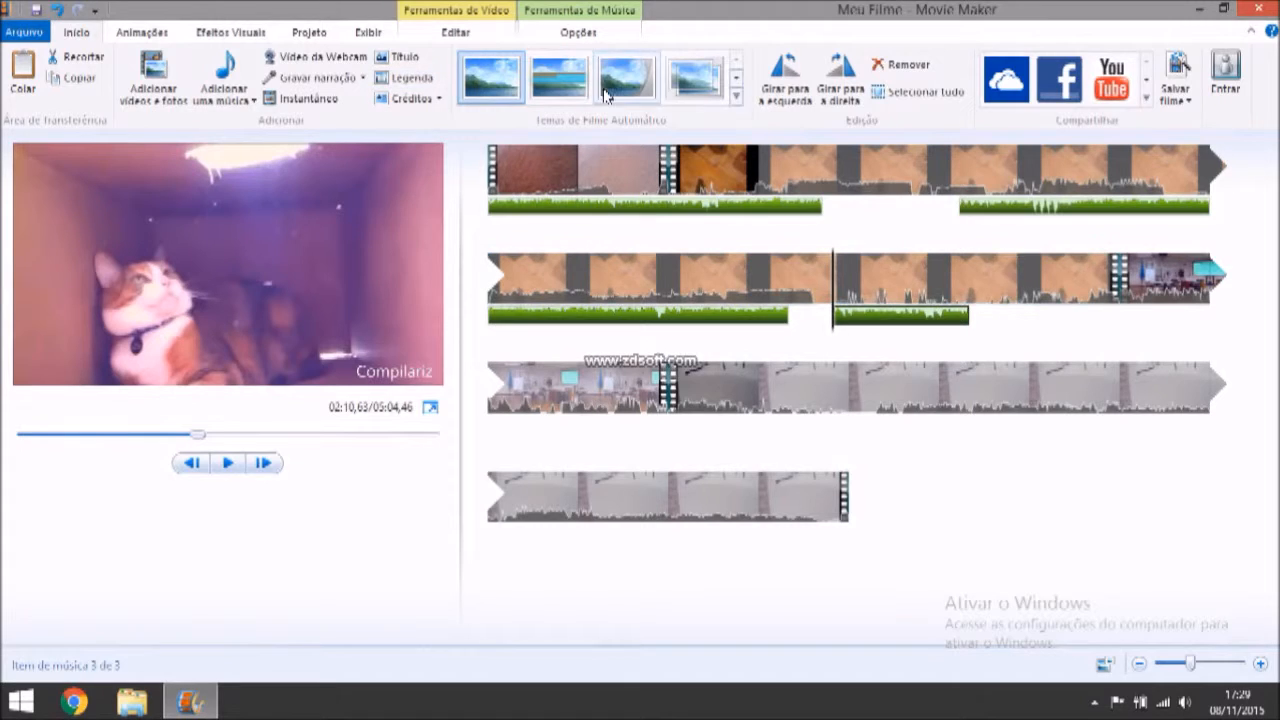
click(582, 34)
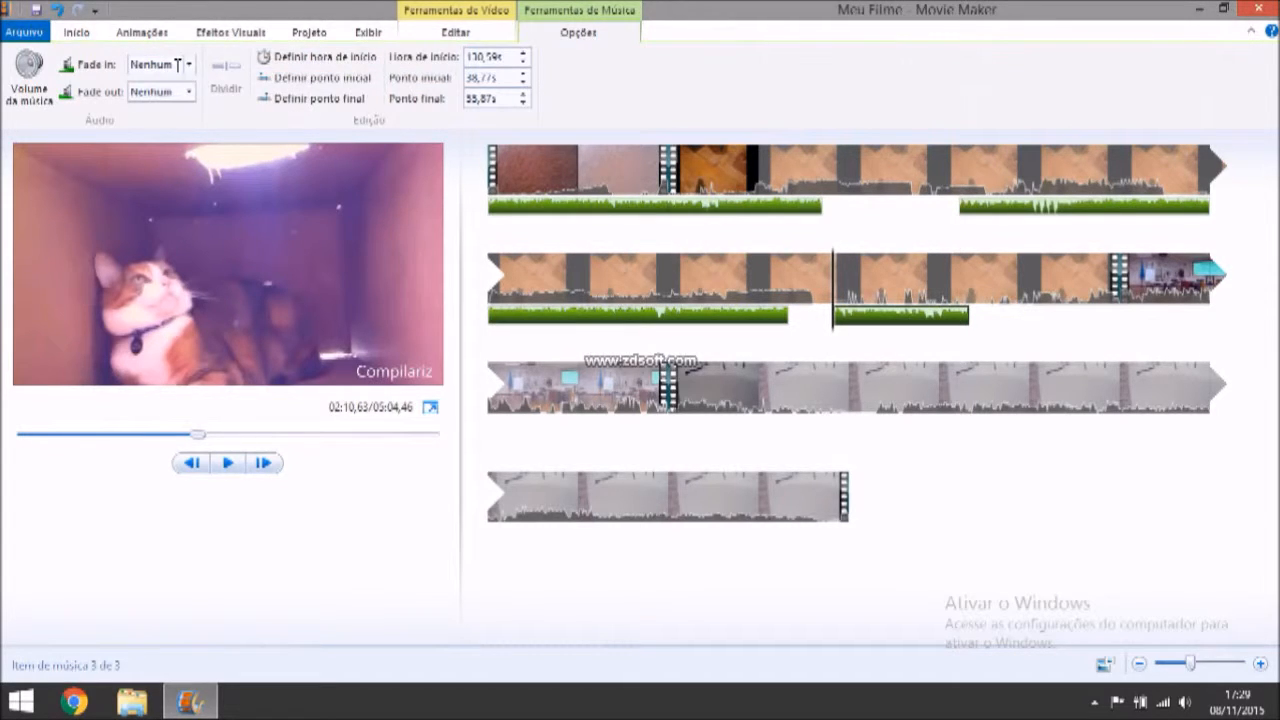
click(40, 100)
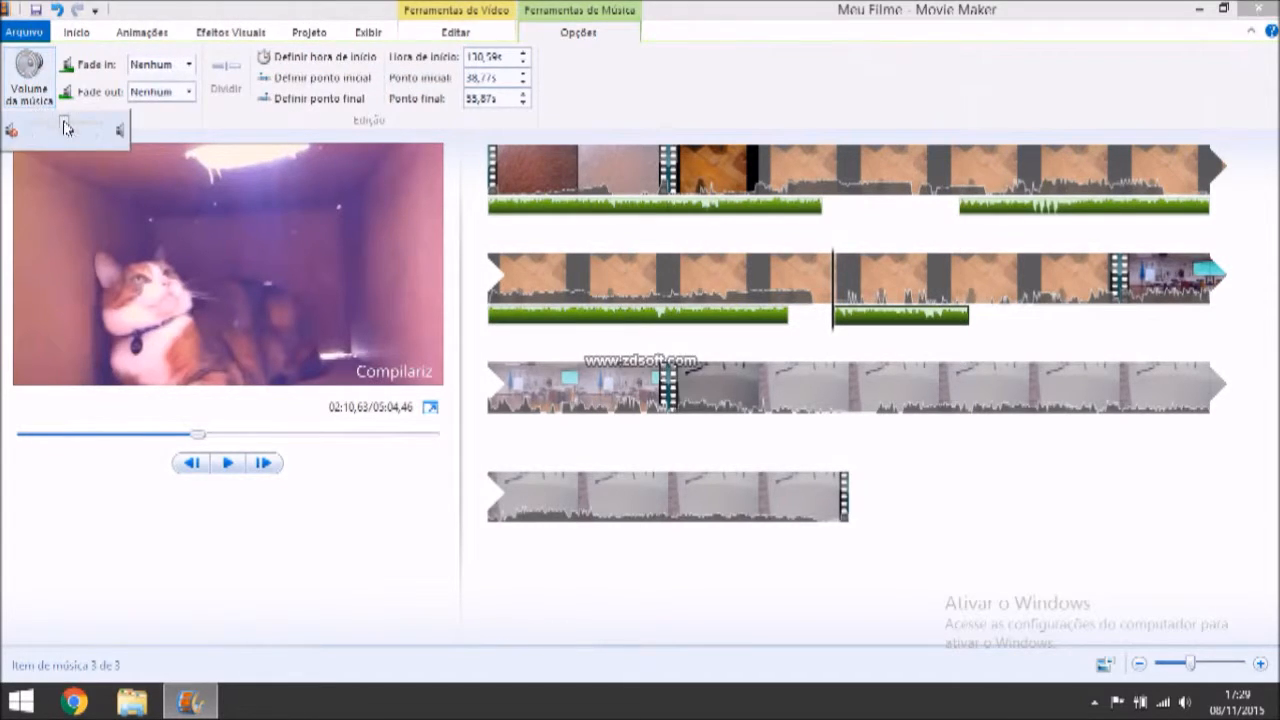
click(425, 65)
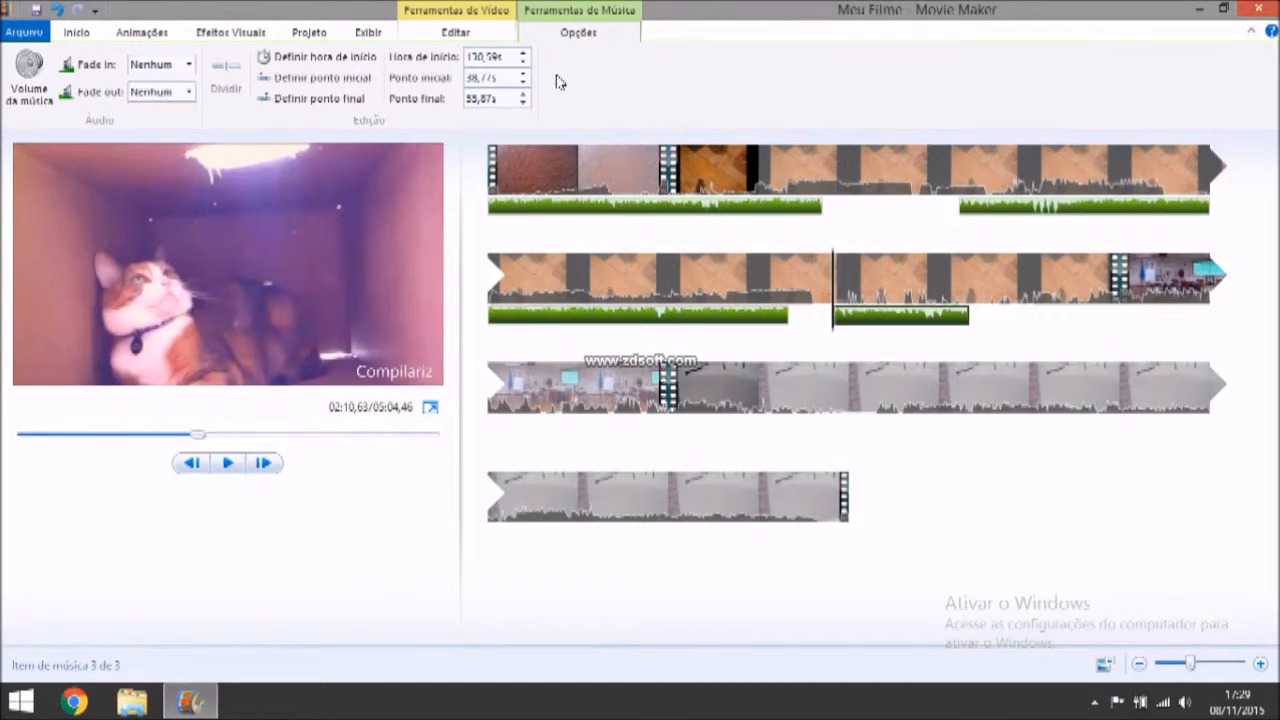
Add a title clip at the start of the movie and replace its default text with "zxcvf".
click(92, 32)
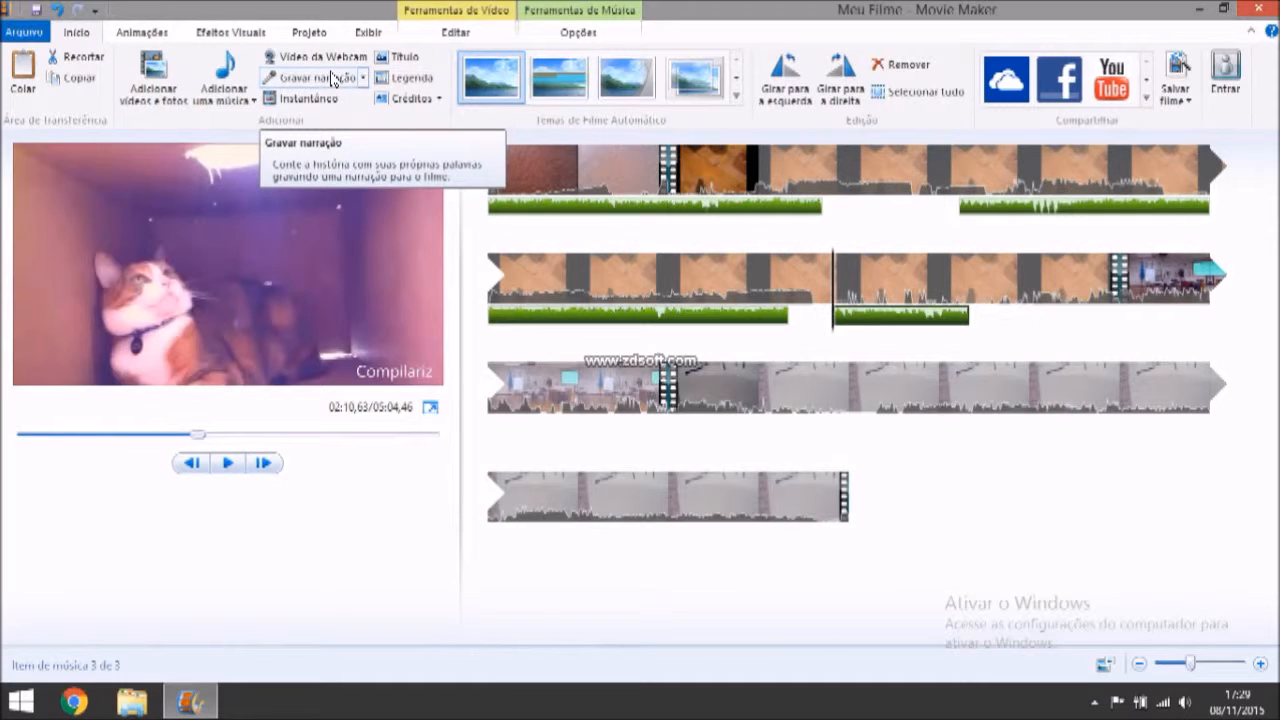
mouse_move(518, 88)
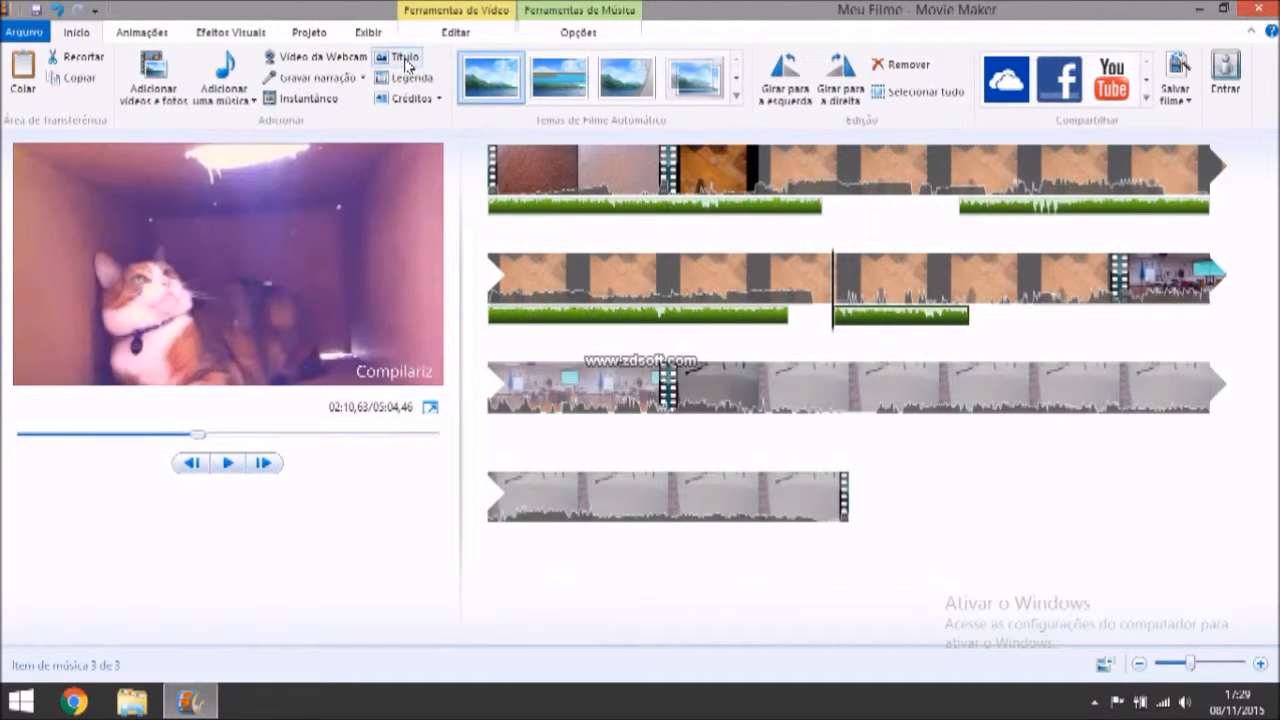
click(408, 60)
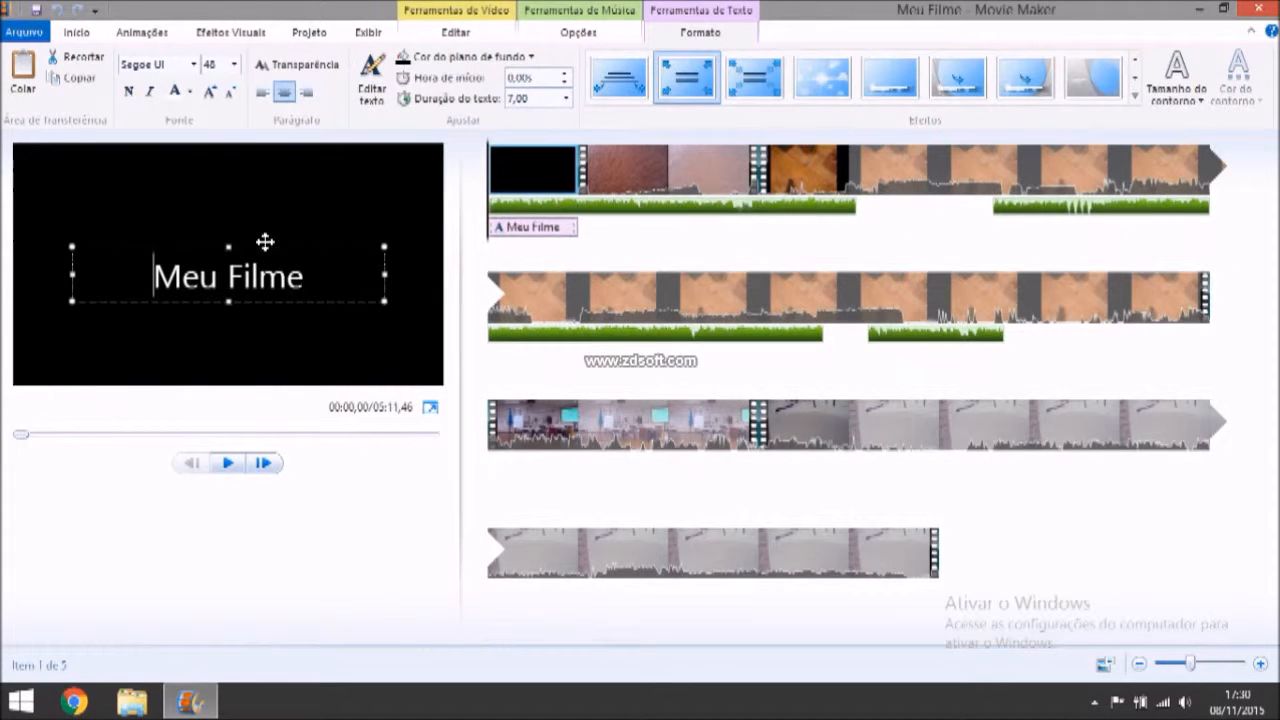
double_click(228, 276)
text(zxcvf)
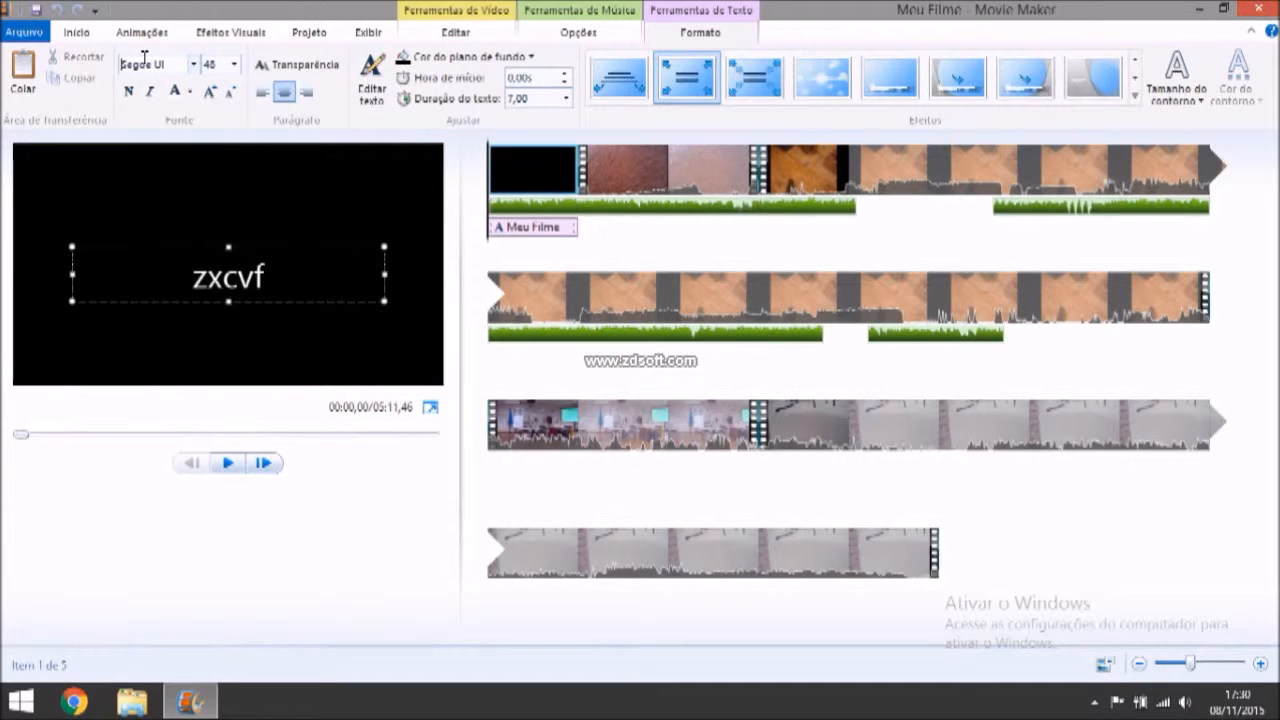
Try the title's font options, left alignment and bold, returning the text to centred and regular.
click(165, 65)
click(148, 64)
click(235, 65)
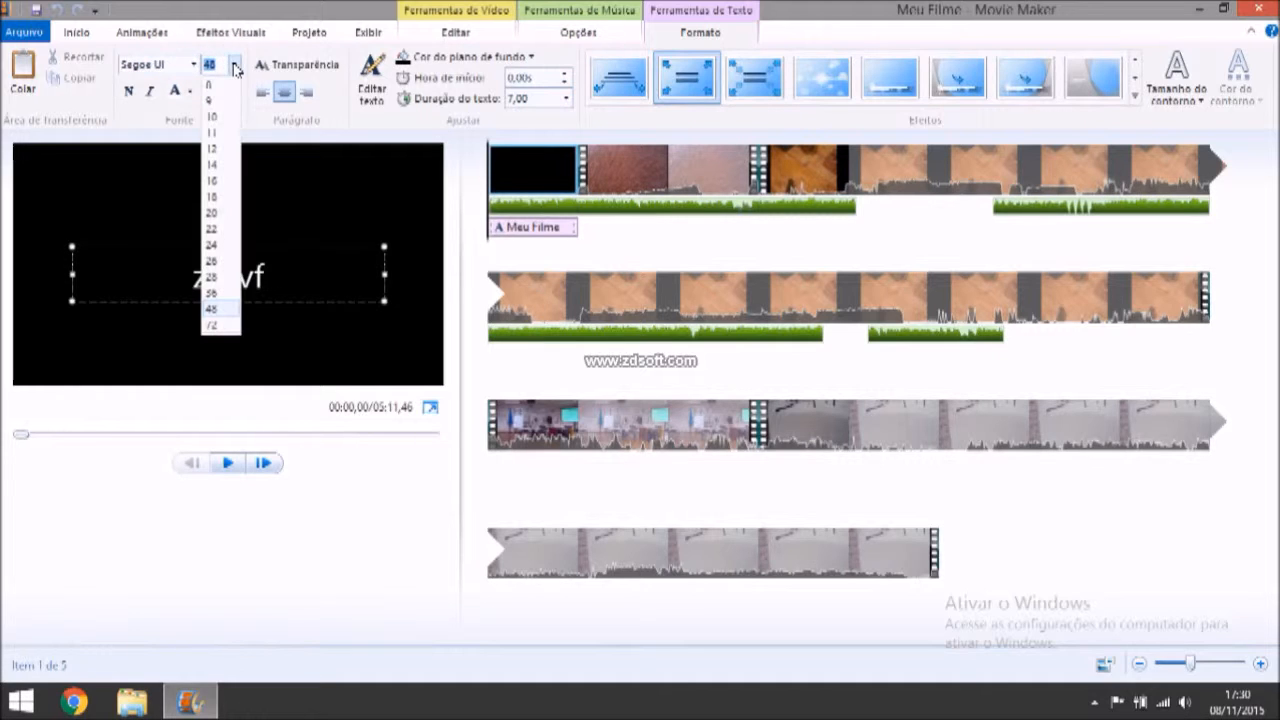
click(236, 66)
click(261, 91)
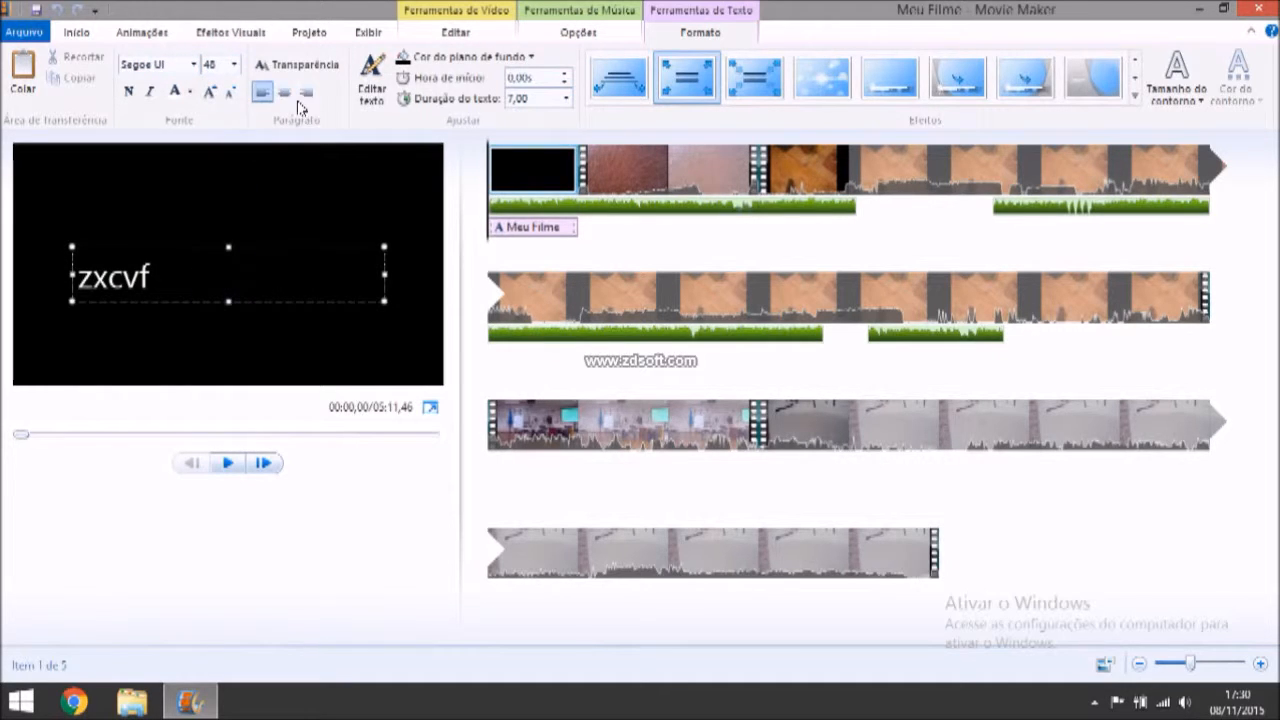
click(285, 92)
click(129, 91)
click(133, 93)
Change the title's text colour to a muted purple from the colour palette.
click(190, 93)
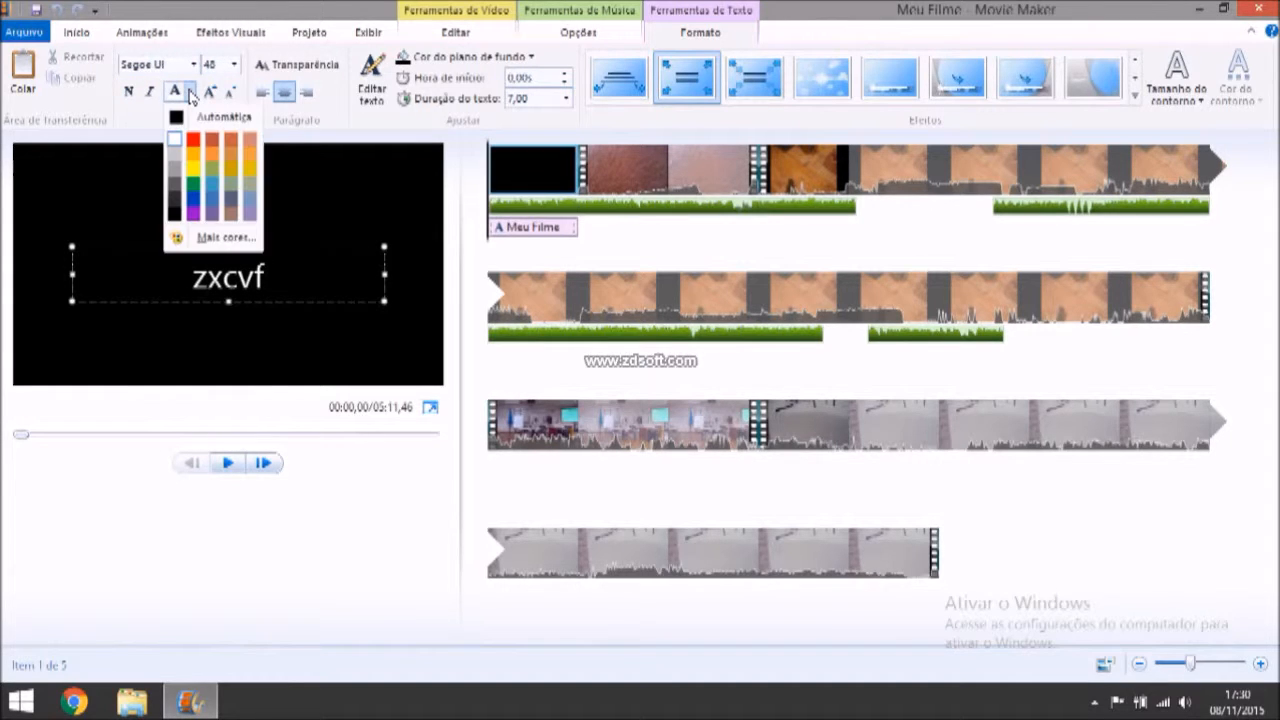
click(190, 94)
click(190, 94)
click(178, 155)
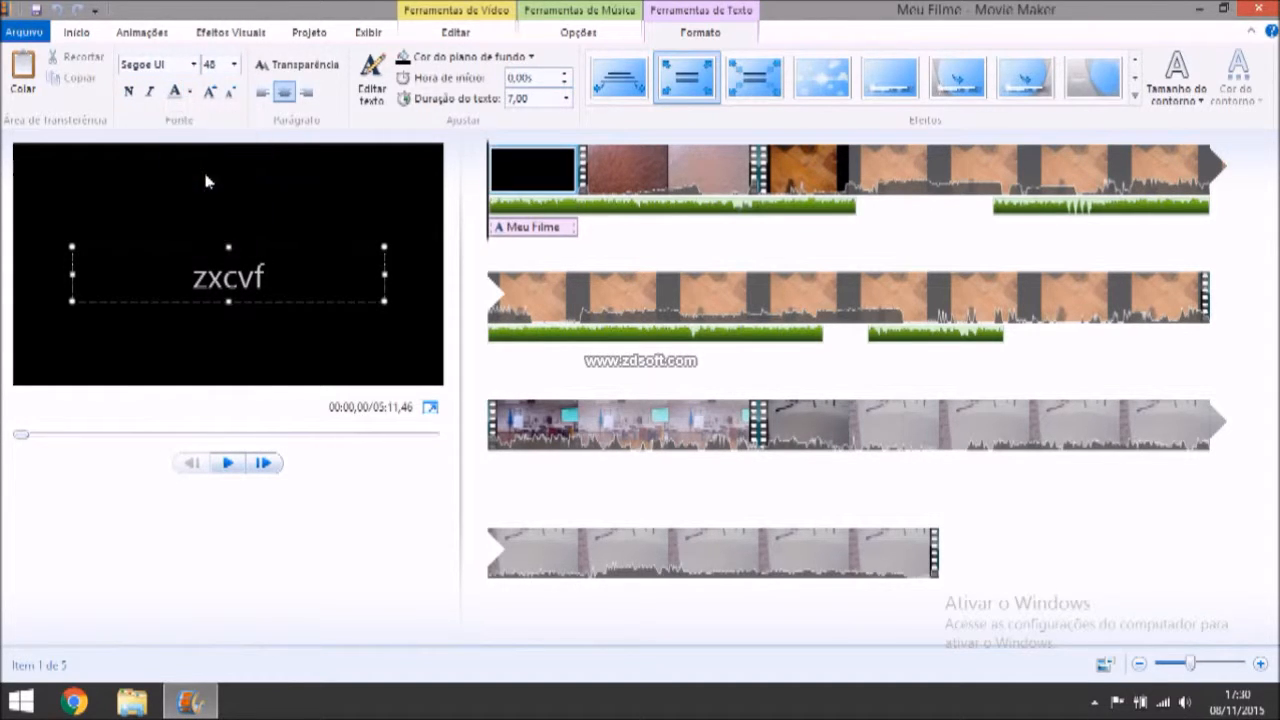
click(186, 94)
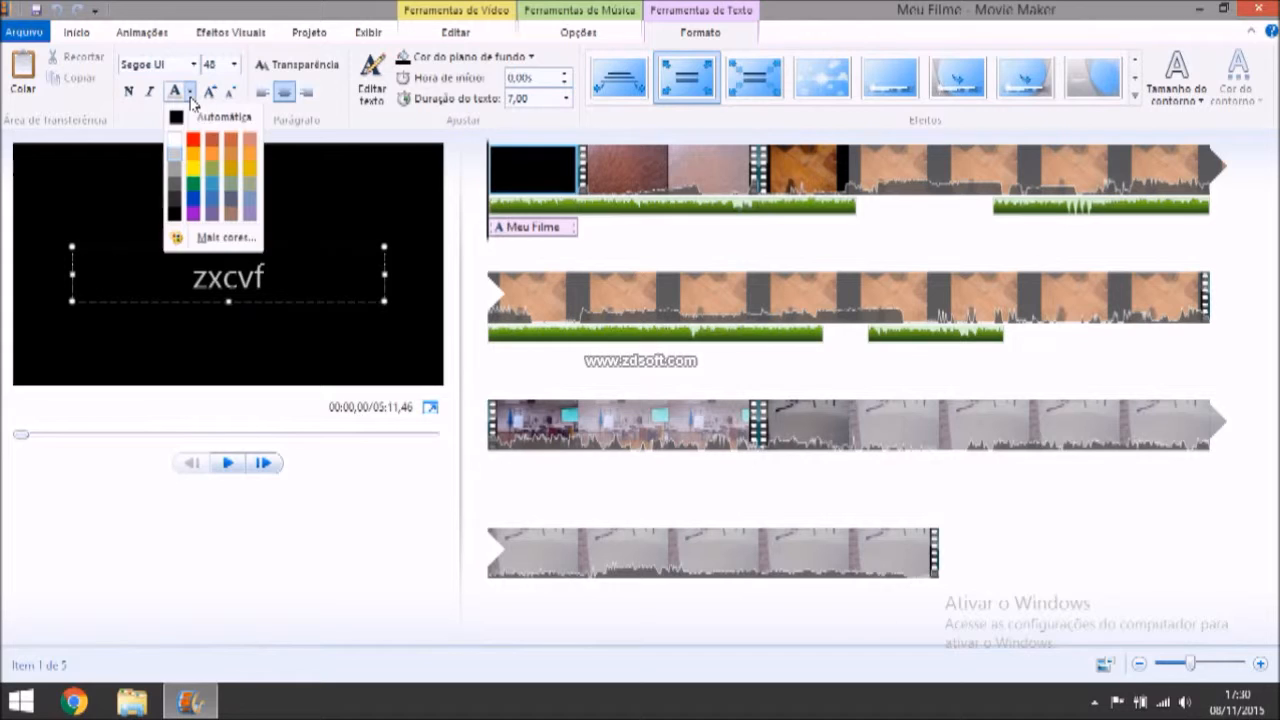
click(224, 201)
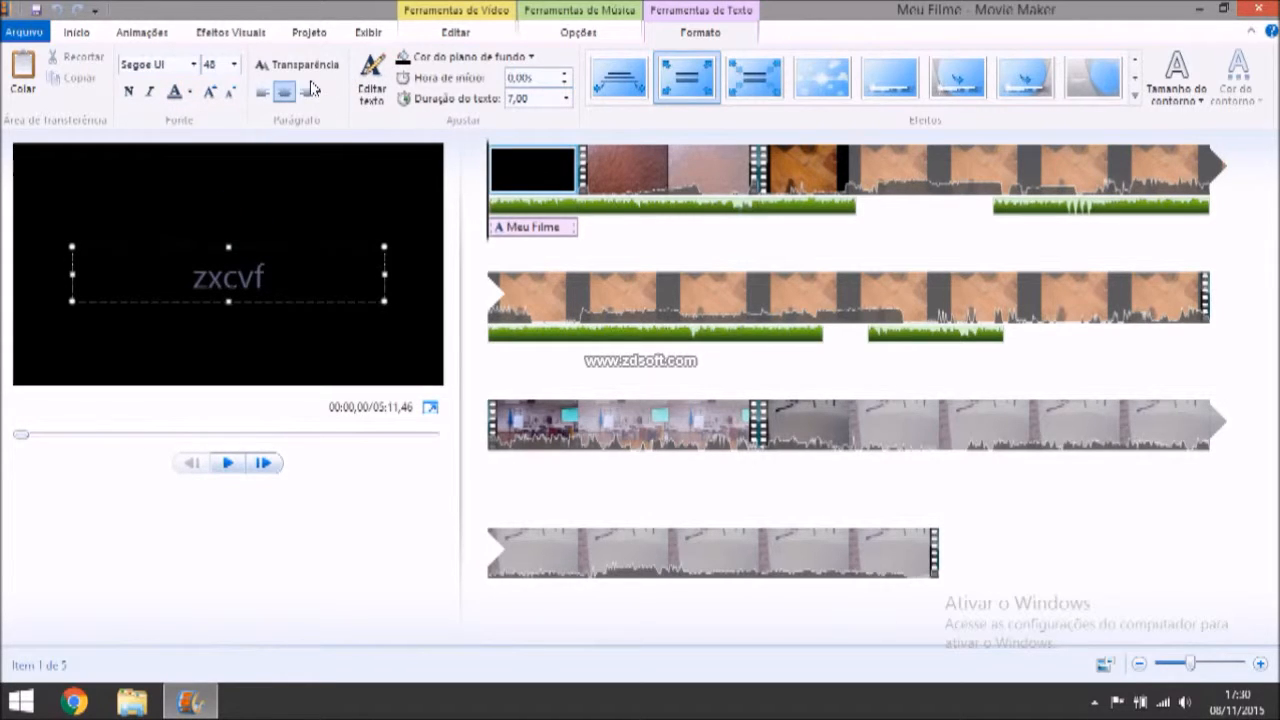
Try the transparency control on the title text without altering its level.
click(299, 66)
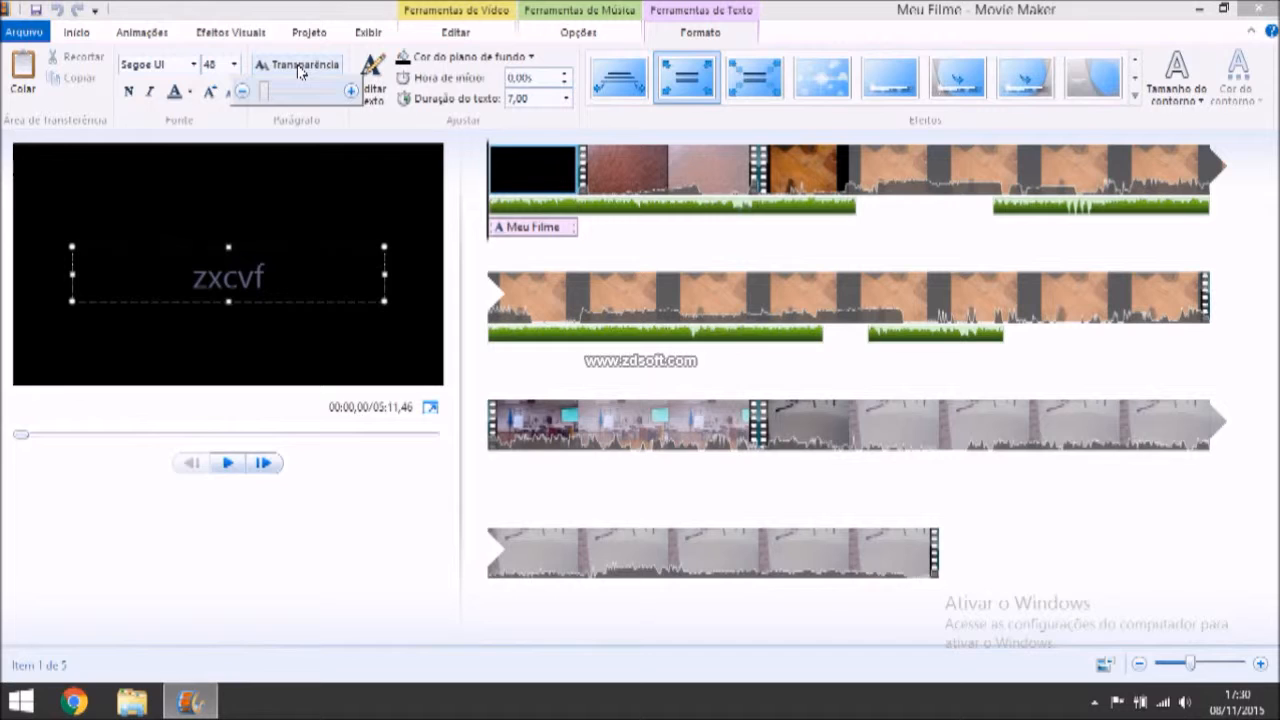
mouse_move(264, 92)
mouse_down()
mouse_move(337, 90)
mouse_move(248, 104)
mouse_up()
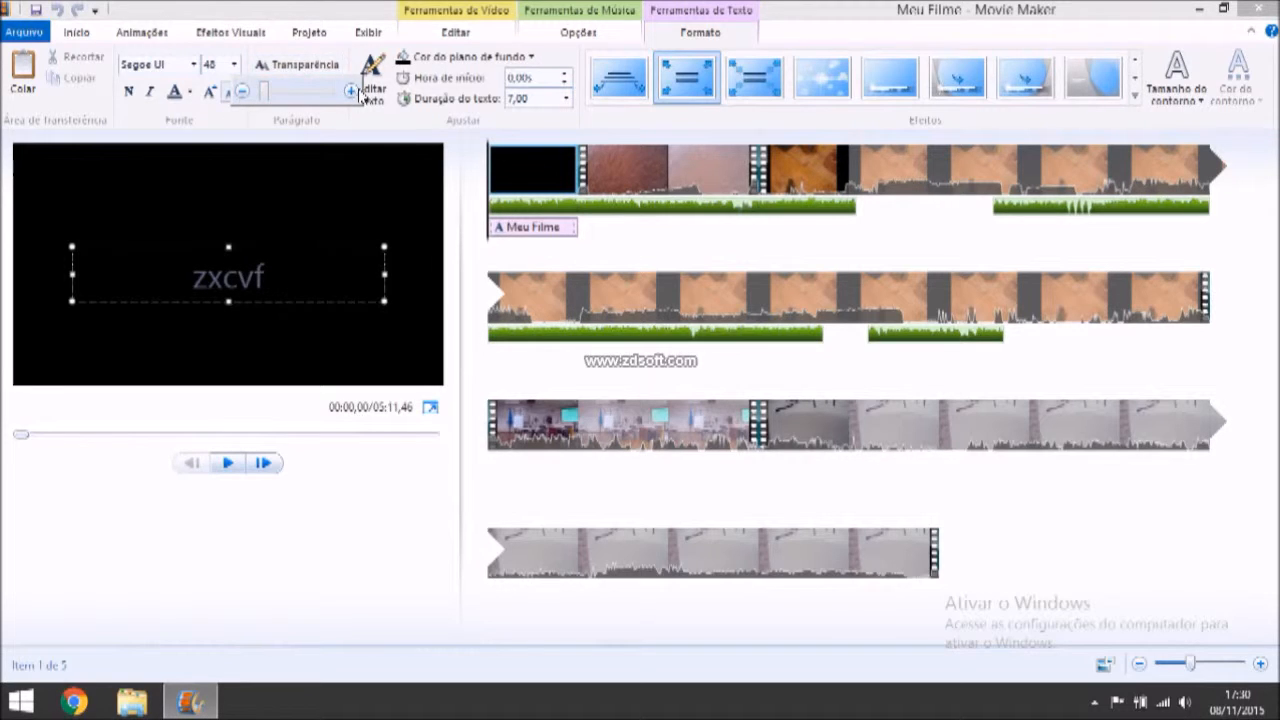
click(348, 52)
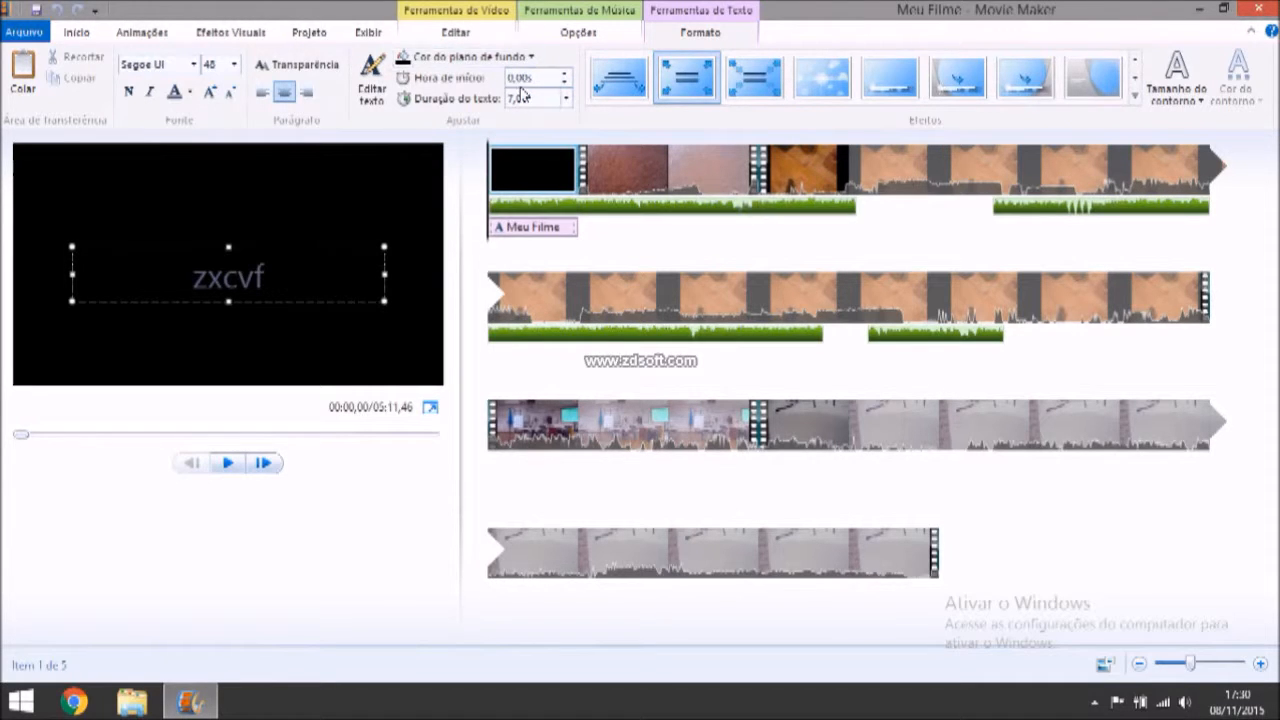
Examine the full gallery of text effects available for the title.
double_click(689, 8)
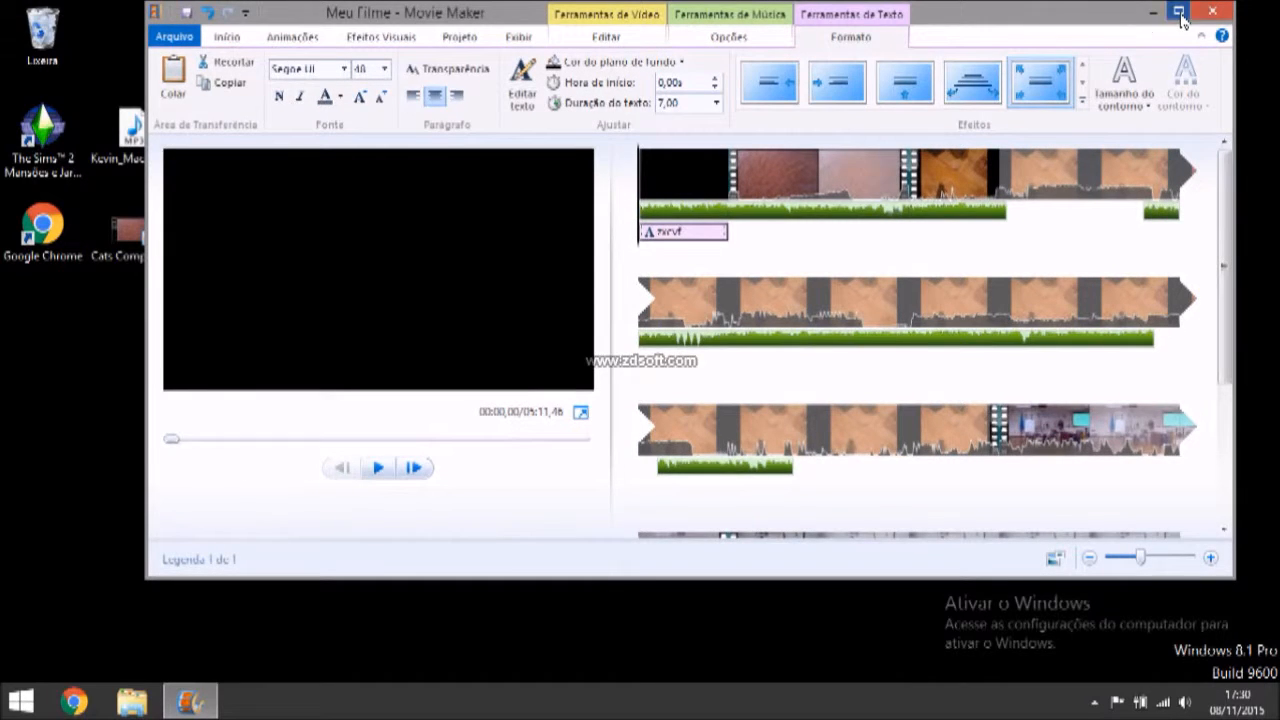
click(1179, 11)
double_click(686, 34)
double_click(686, 34)
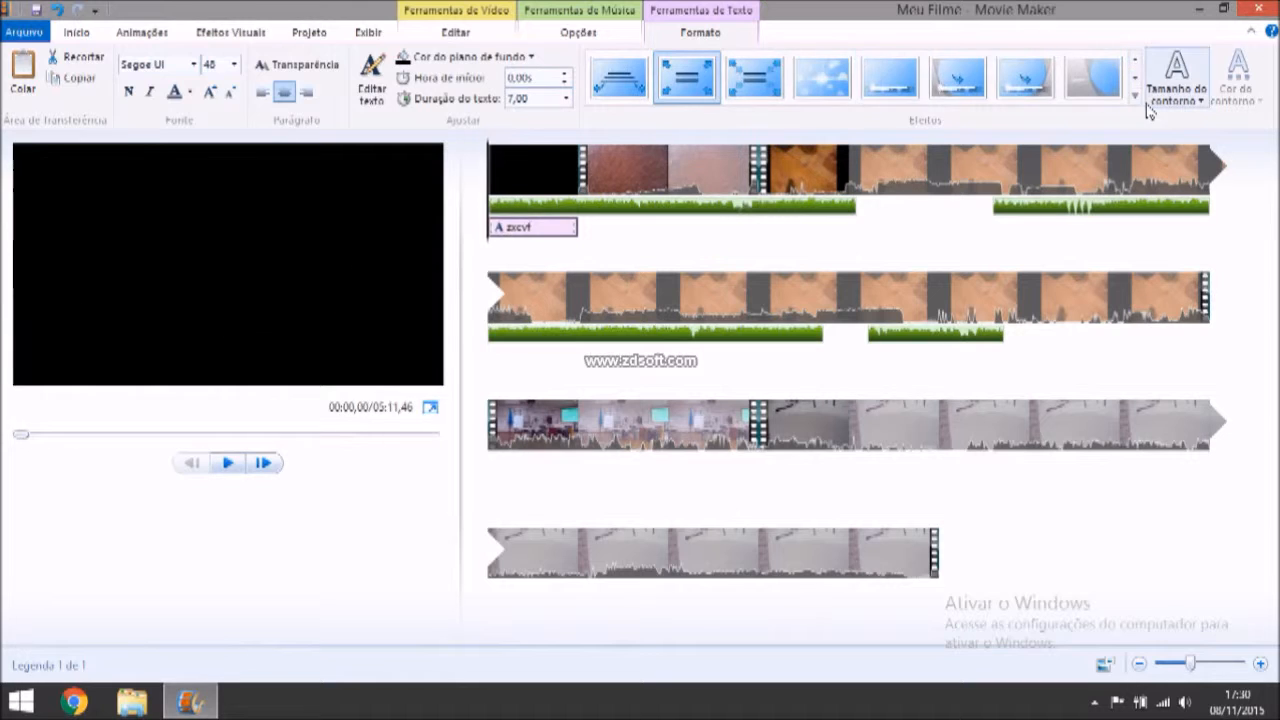
click(1135, 96)
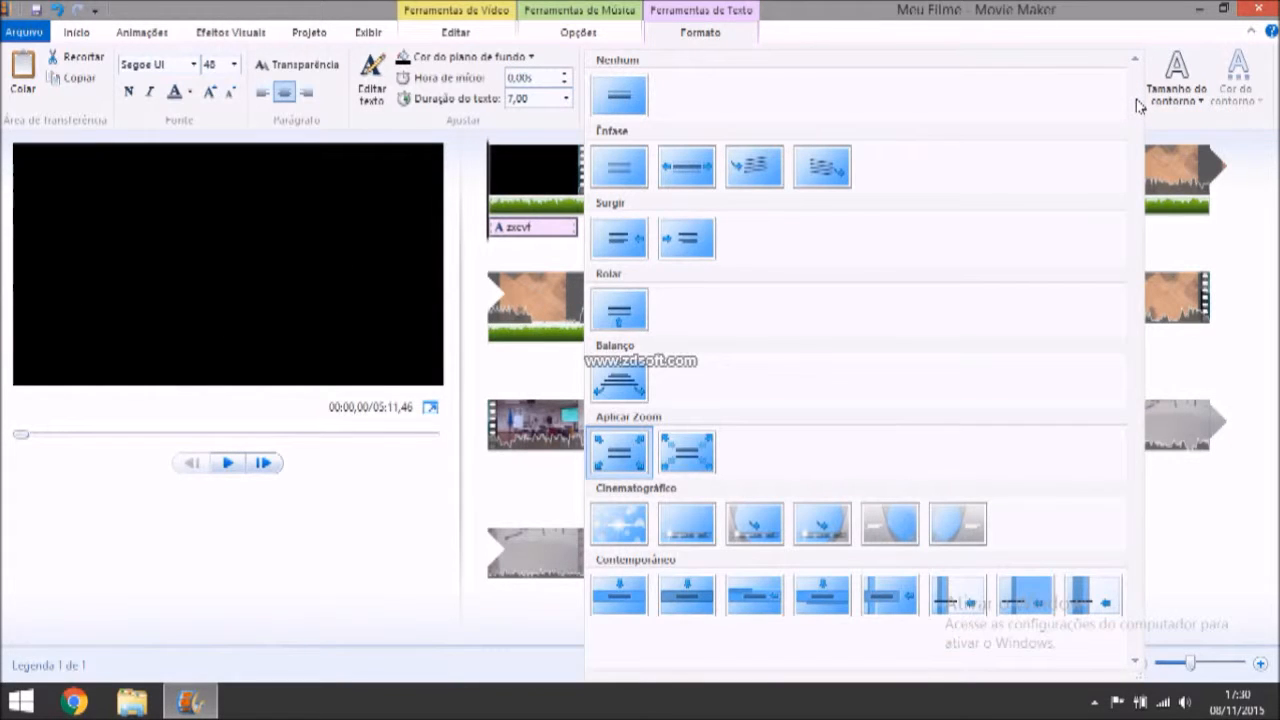
click(505, 360)
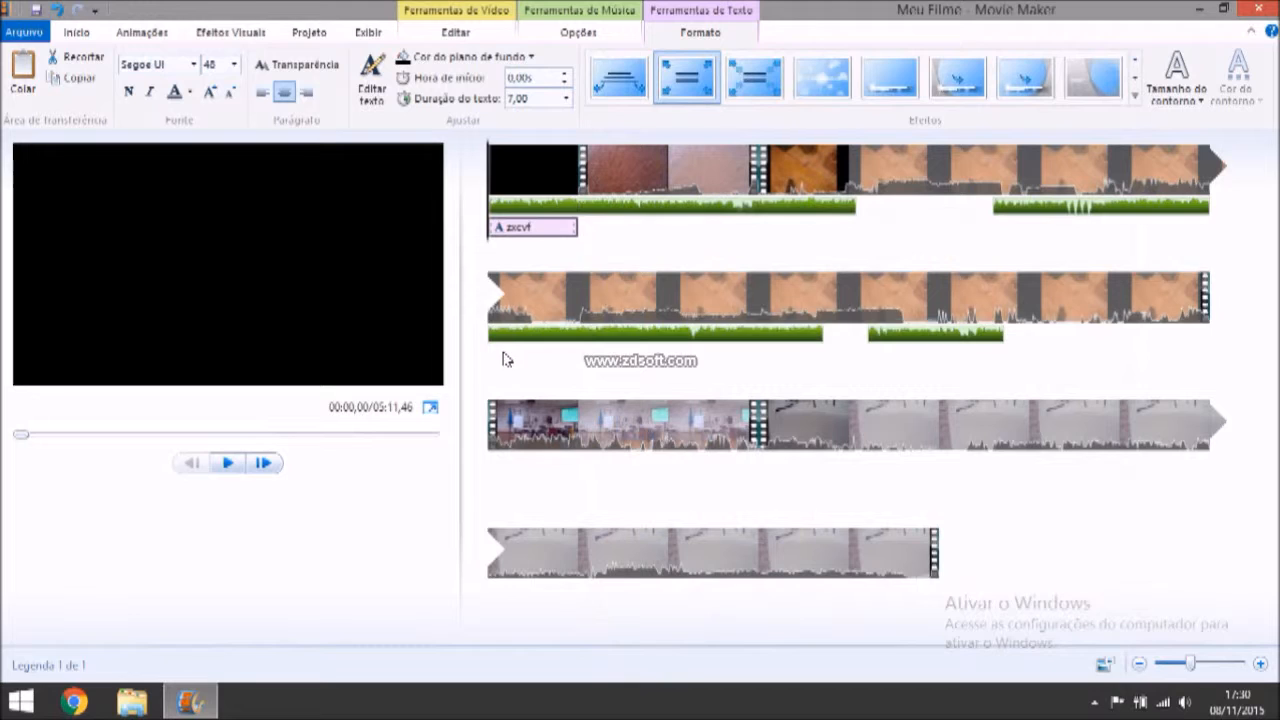
Set the title's text duration to 4,00 seconds.
click(547, 98)
click(565, 101)
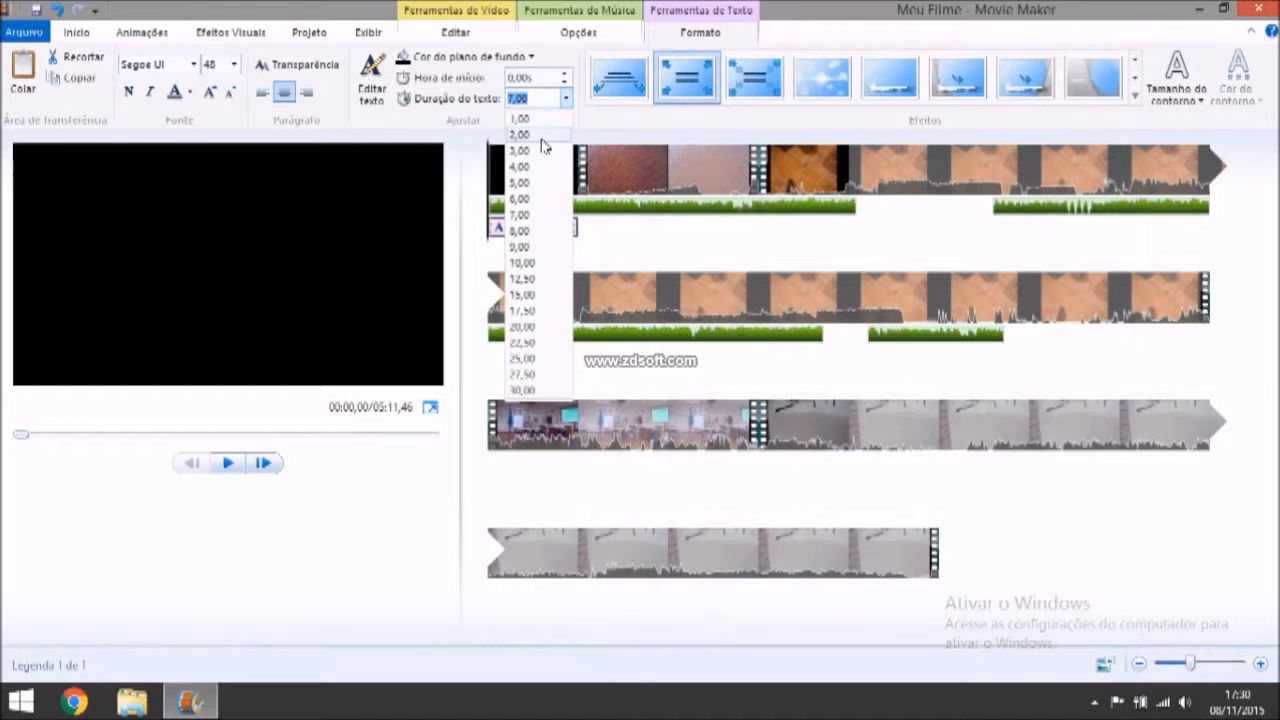
click(533, 168)
Set the duration of the black title clip to 6,00 seconds.
click(524, 173)
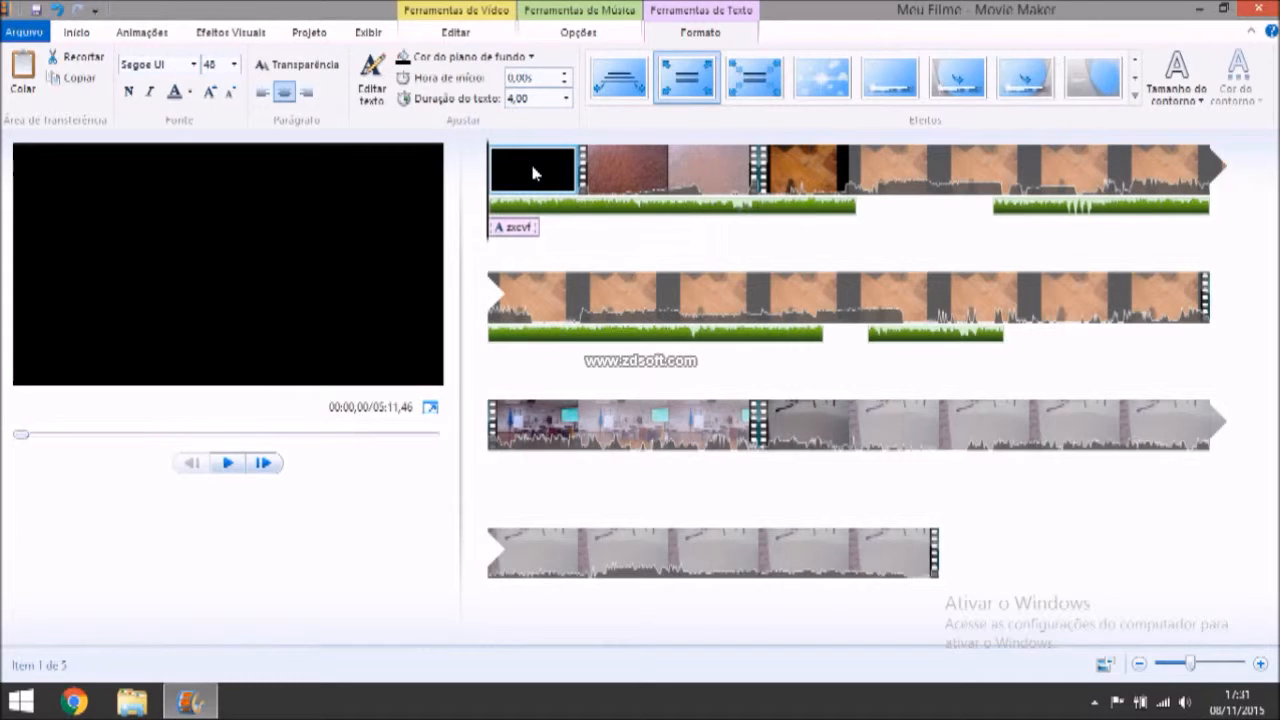
click(457, 34)
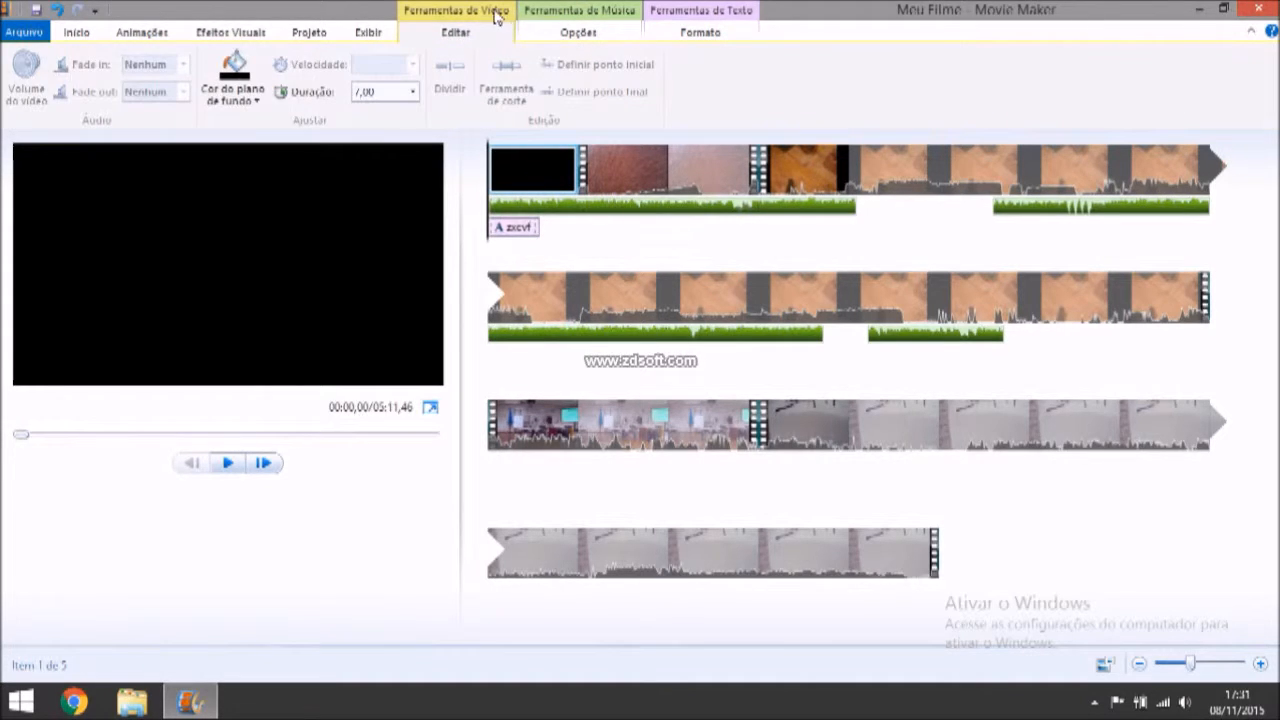
click(412, 94)
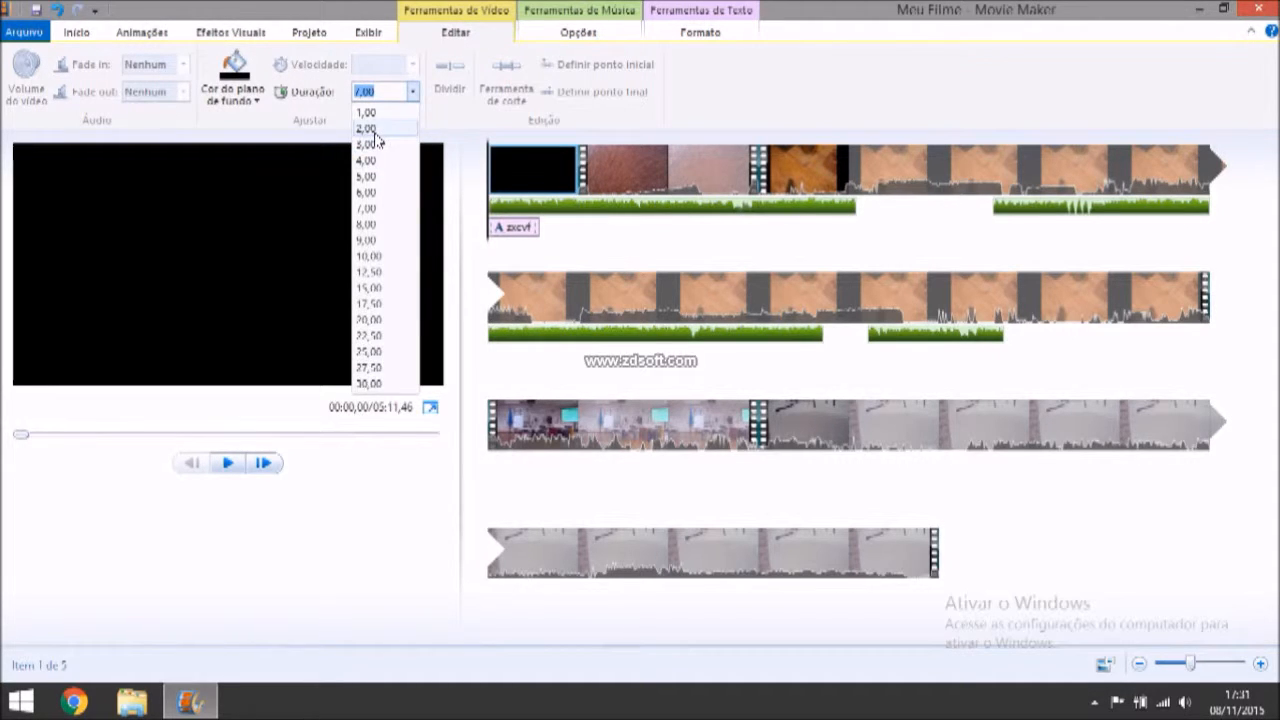
click(370, 193)
Shift the title text slightly later over the black clip and move the first music piece to start at 6,00 s.
click(503, 229)
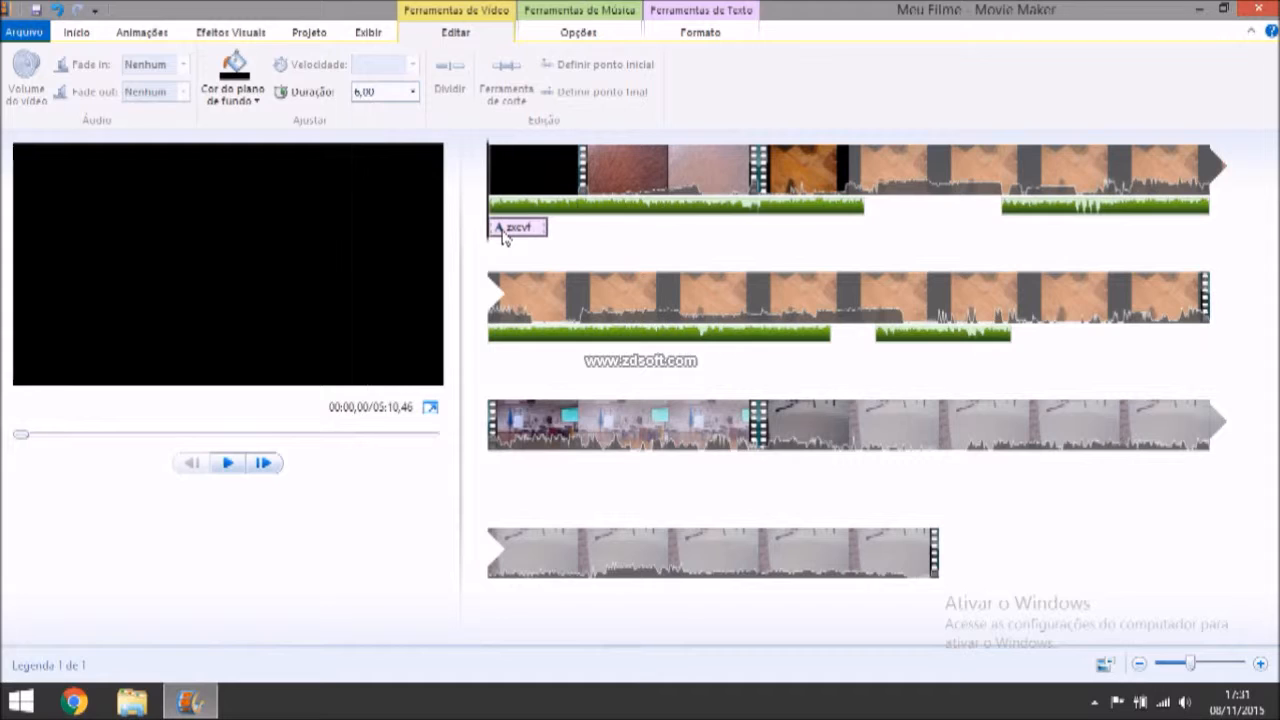
drag(503, 232, 586, 212)
click(511, 234)
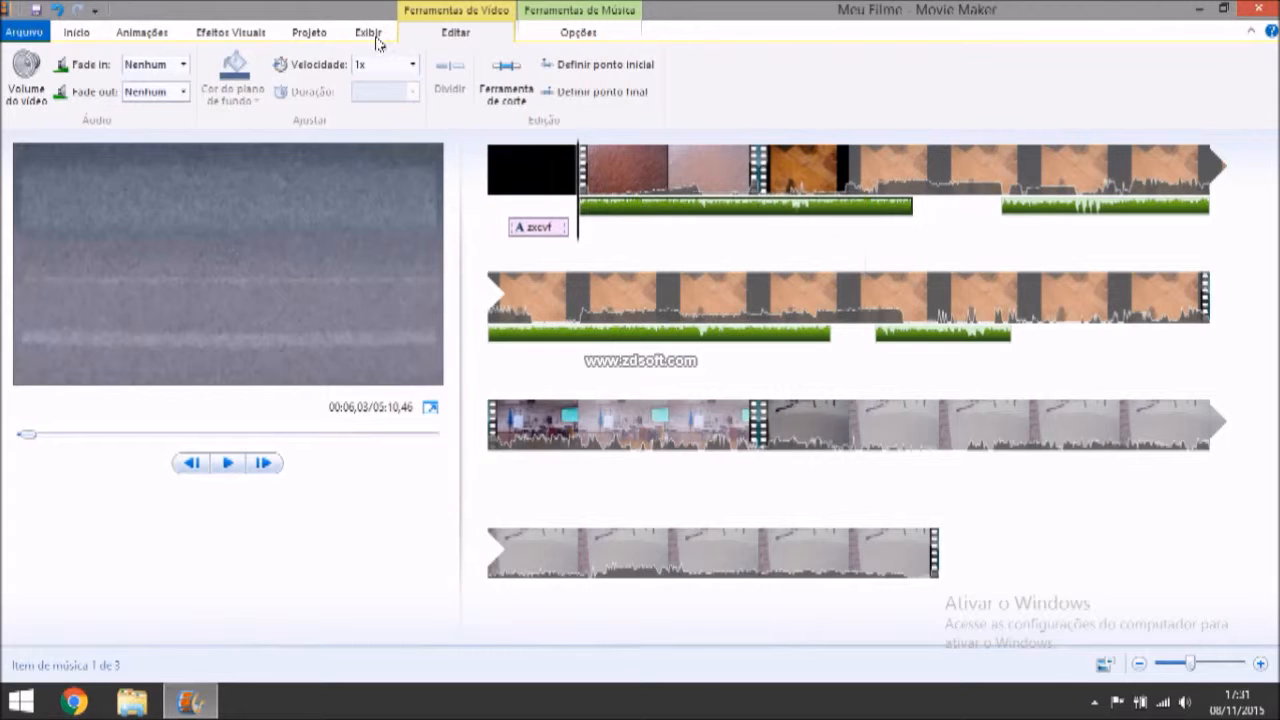
click(570, 34)
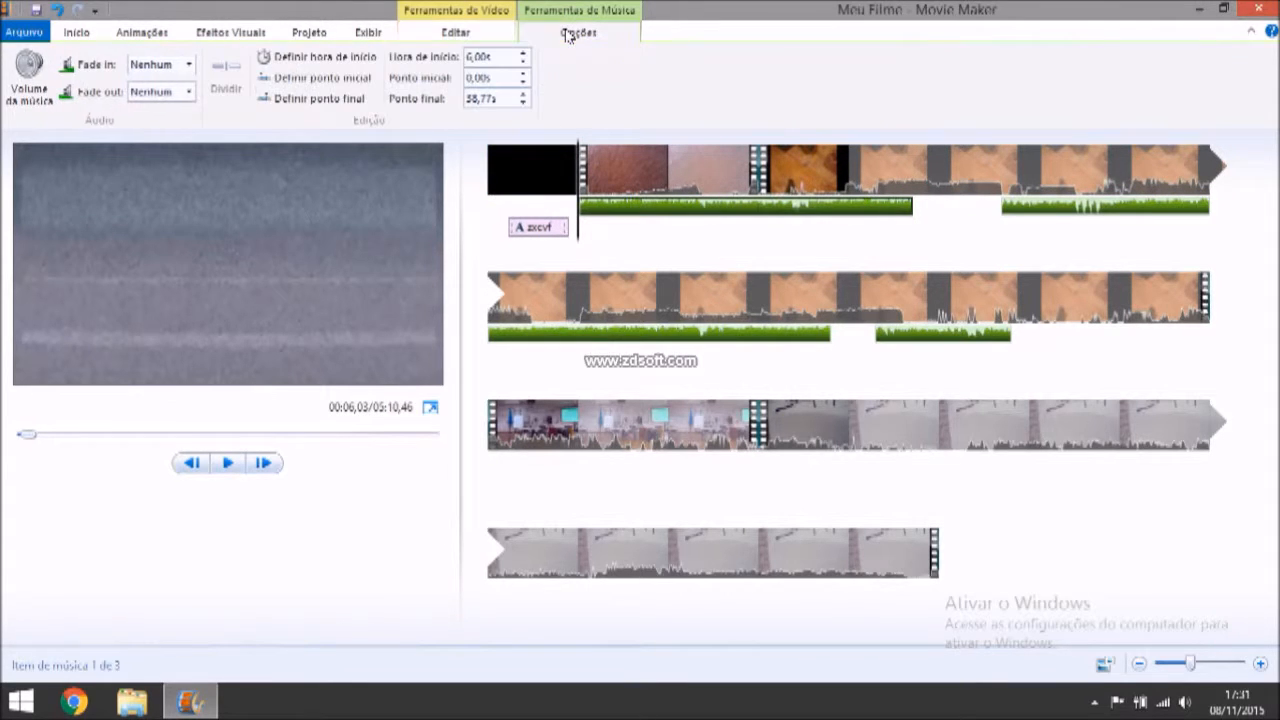
Add a caption on the third clip at about 40,8 s and enter "jump" as its text.
click(77, 33)
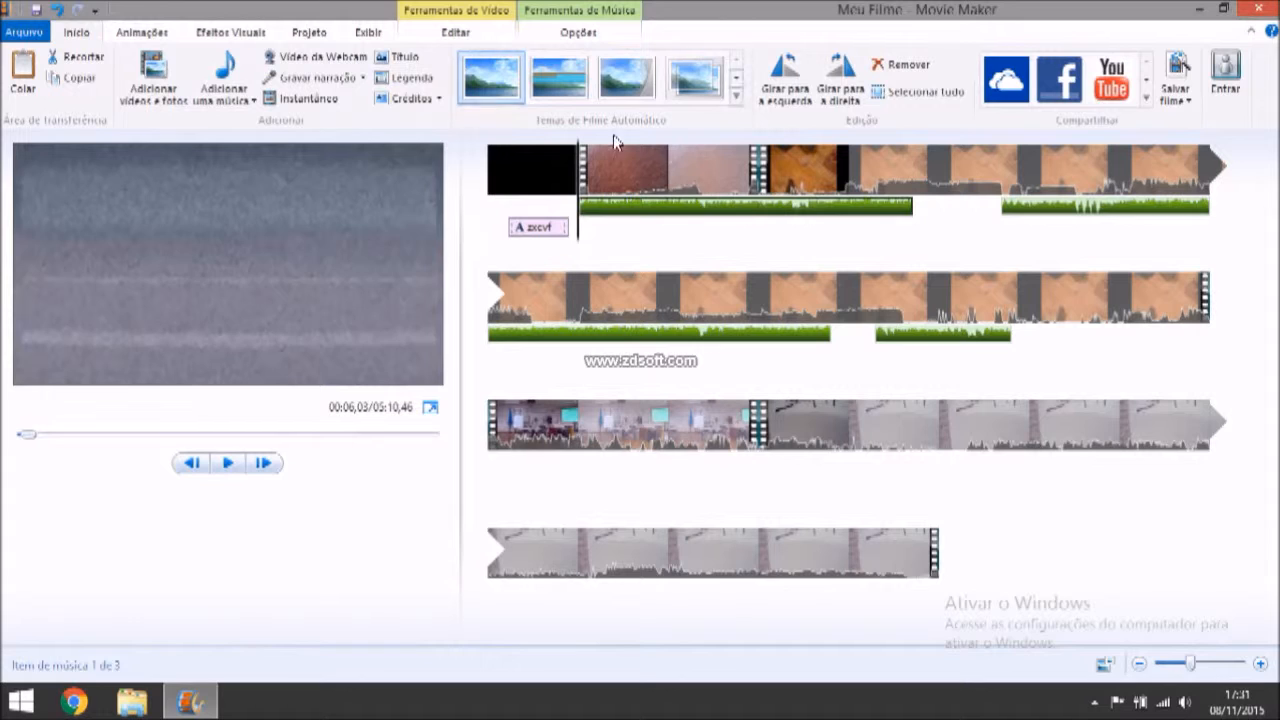
click(669, 170)
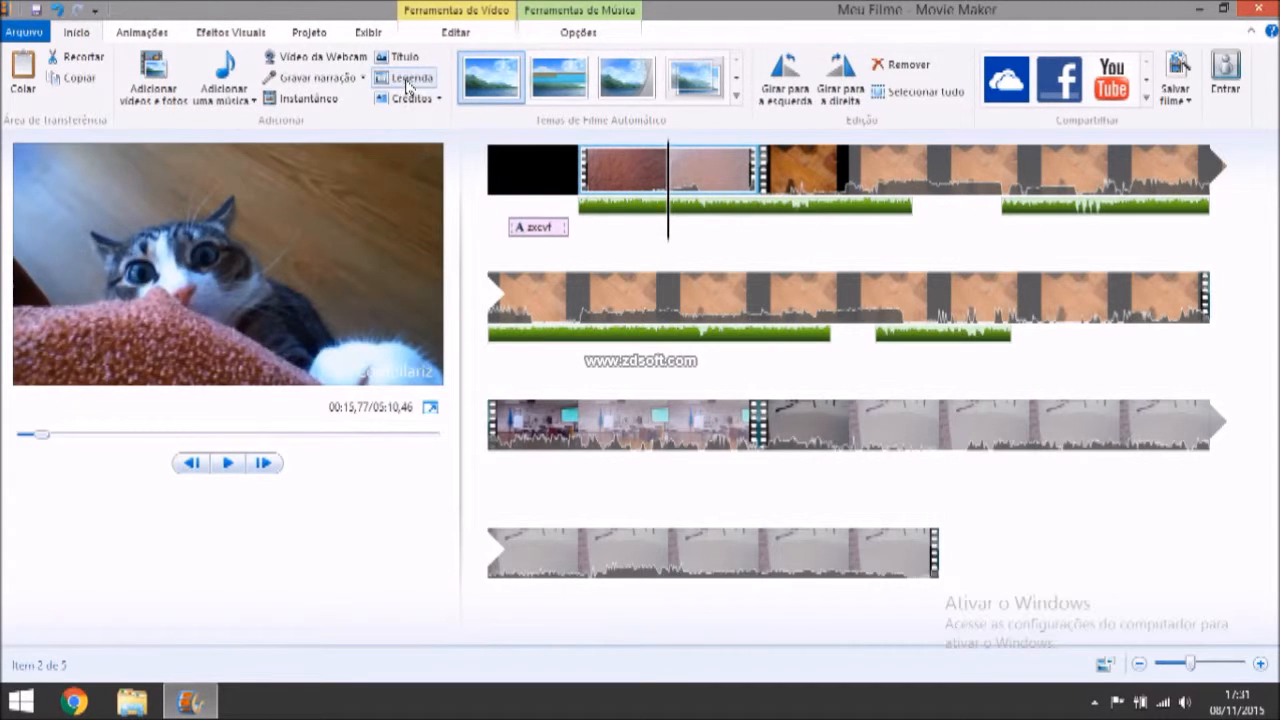
click(848, 180)
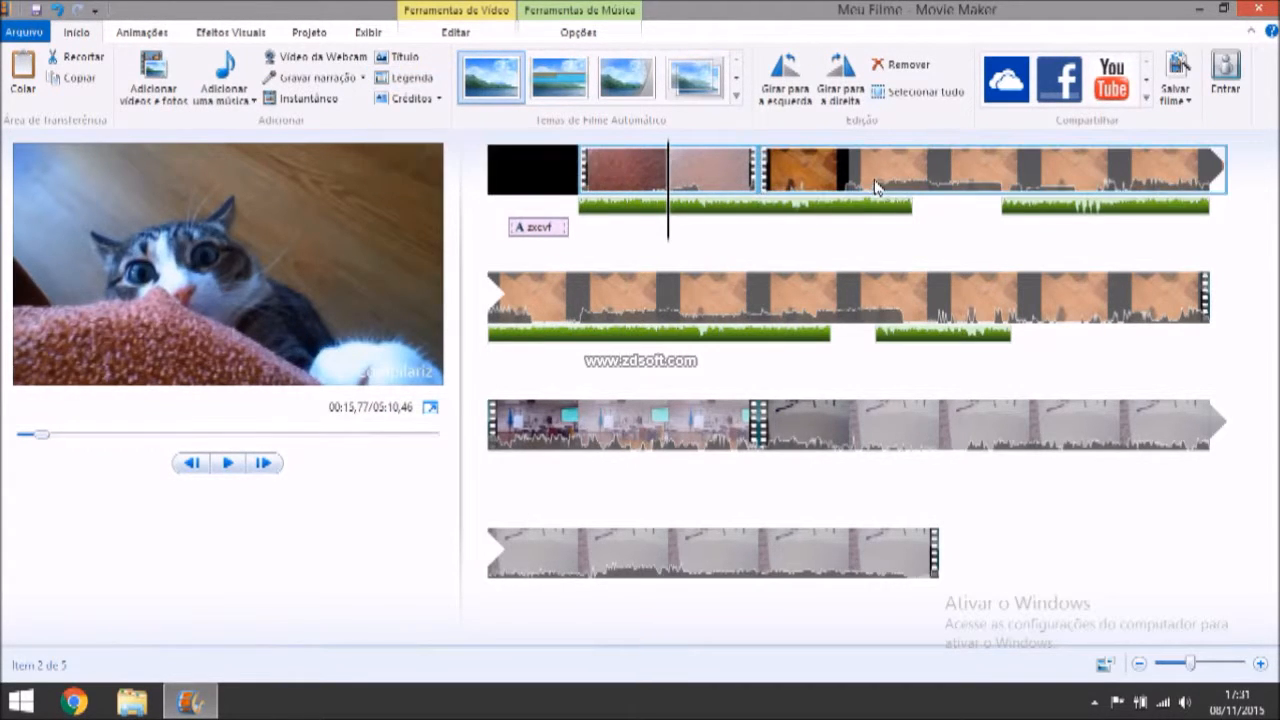
drag(850, 188, 882, 200)
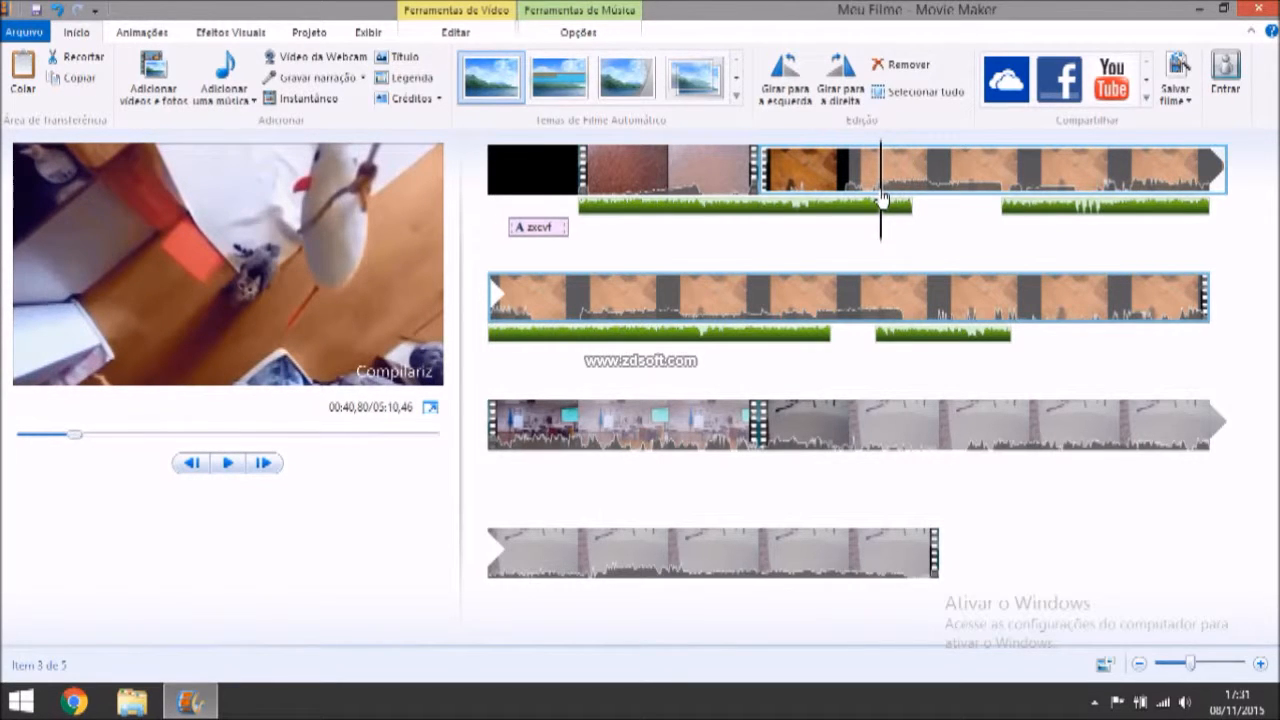
click(398, 78)
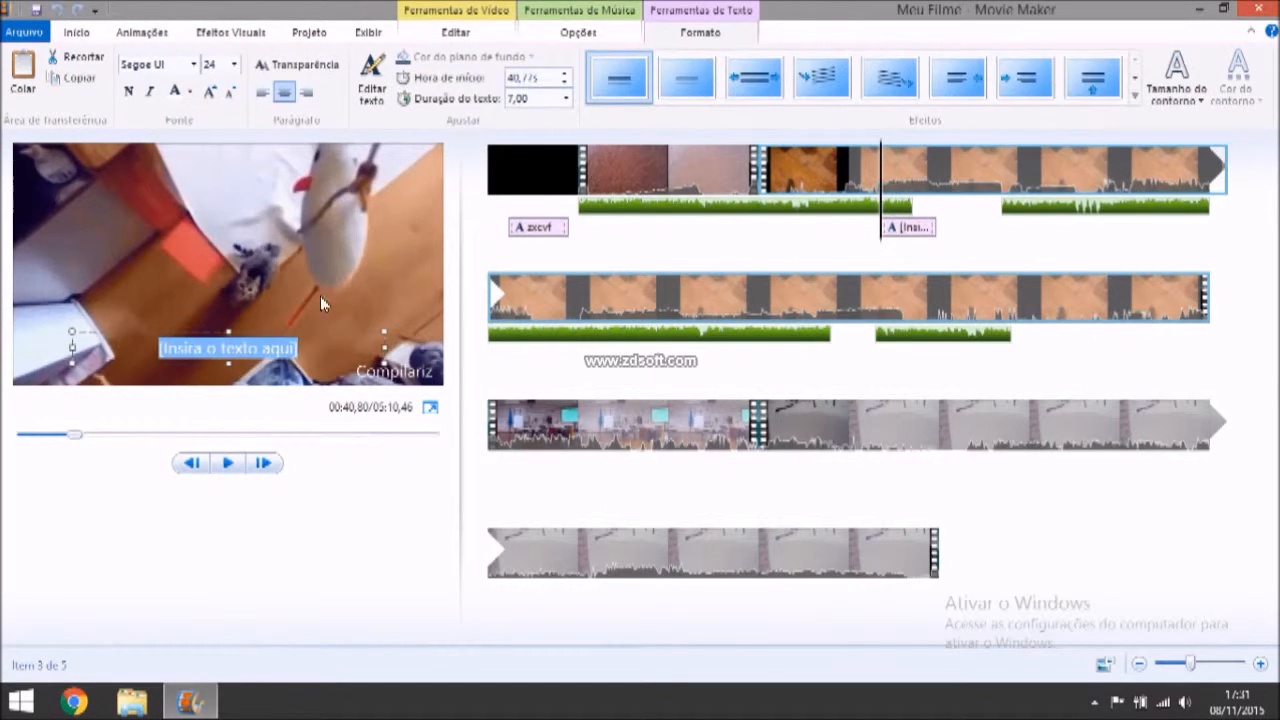
text(jump)
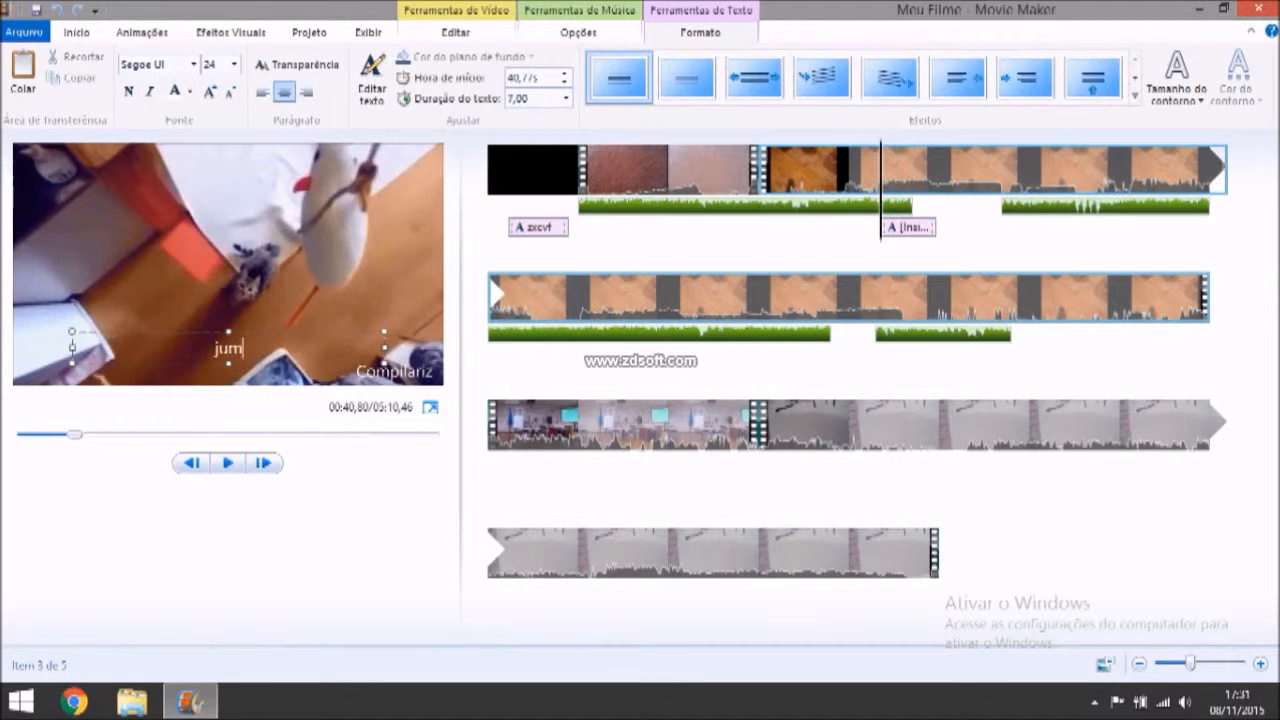
Move the "jump" caption text lower in the video frame.
drag(296, 332, 297, 371)
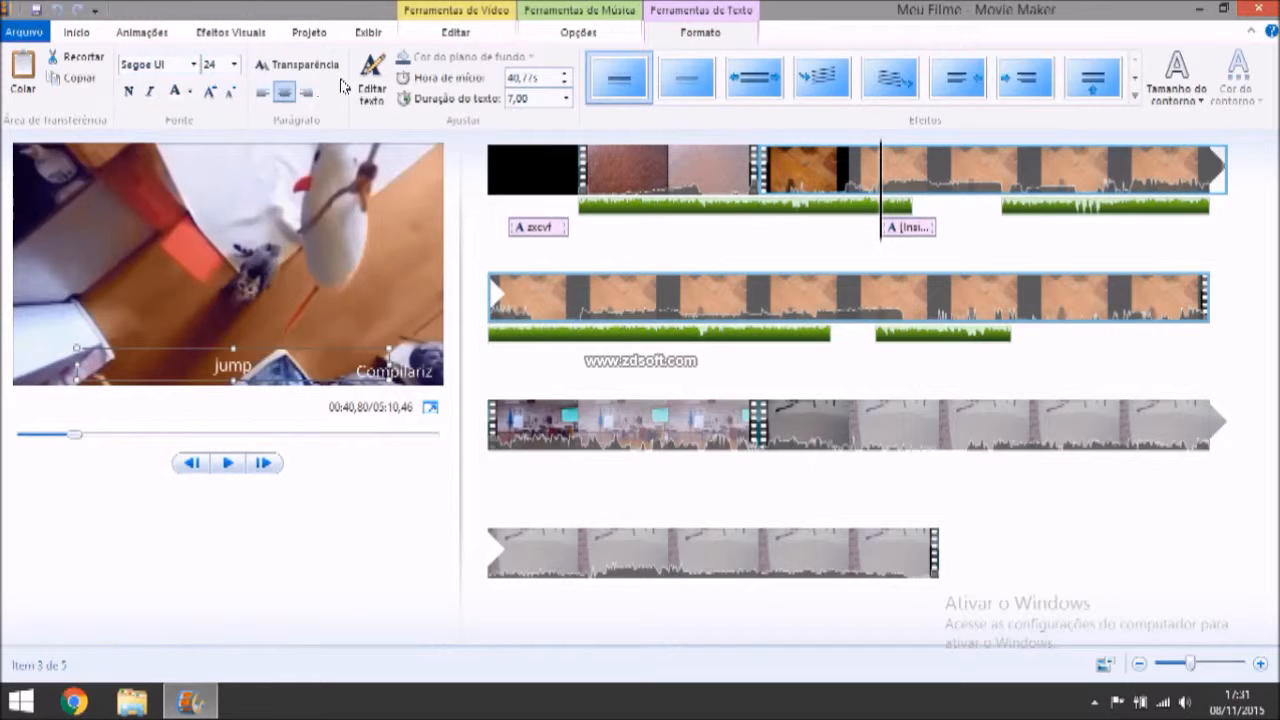
Change the background colour of the opening black title clip to orange.
click(526, 191)
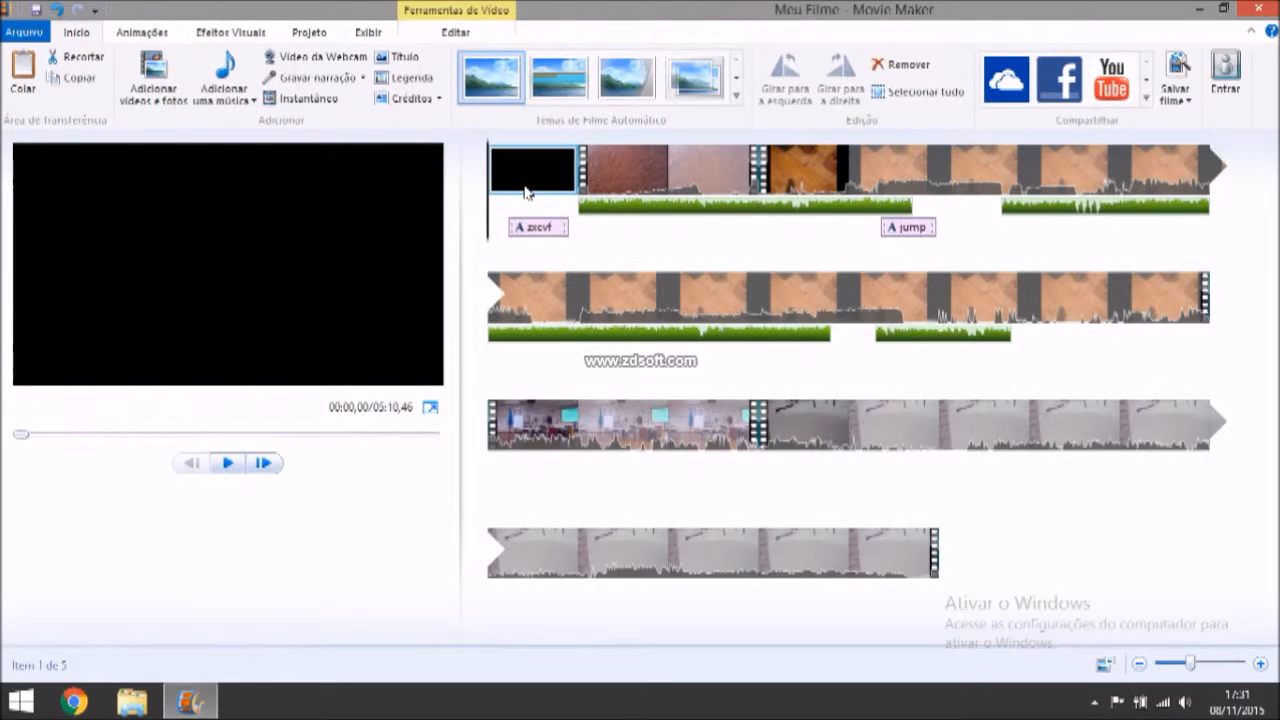
click(468, 34)
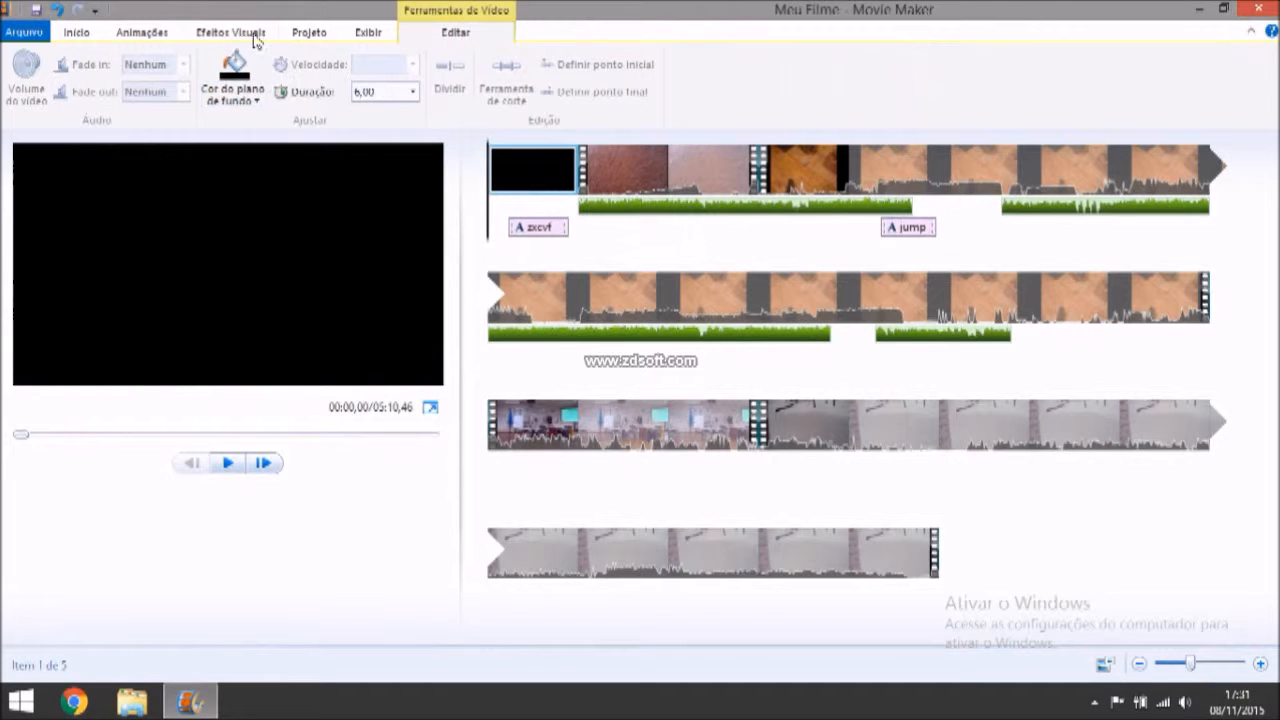
click(268, 106)
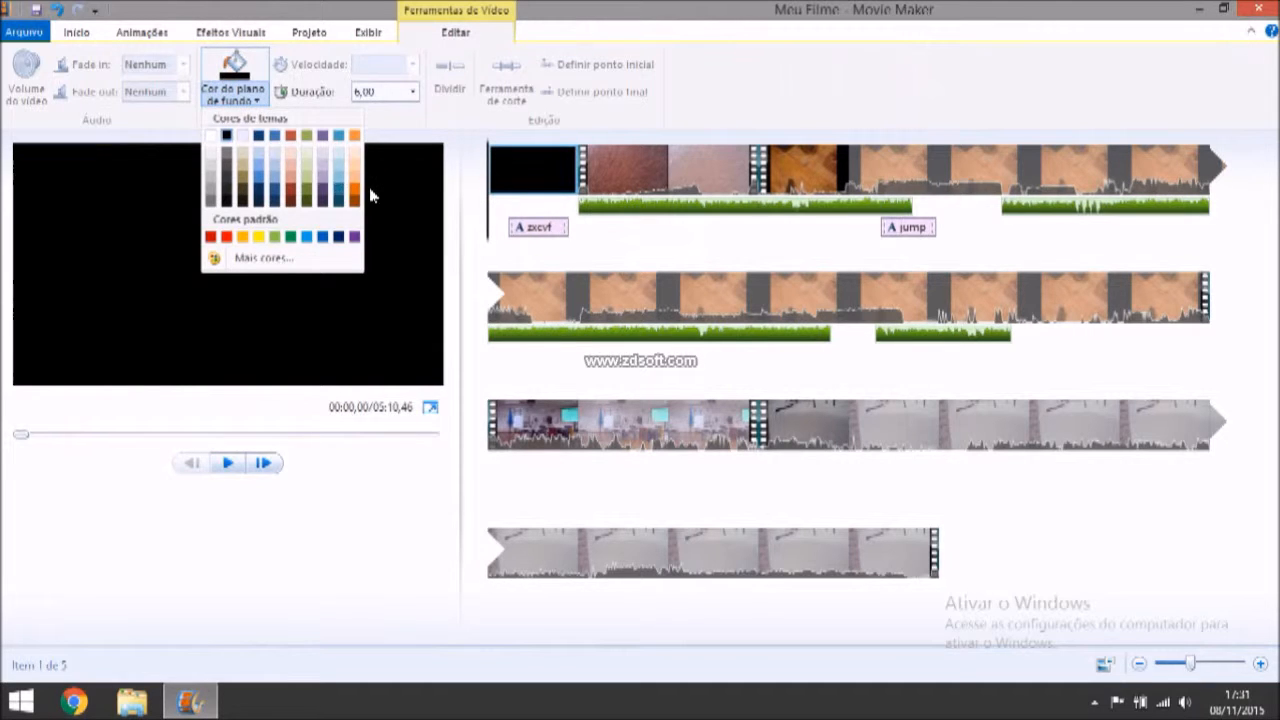
click(369, 187)
click(260, 99)
click(356, 190)
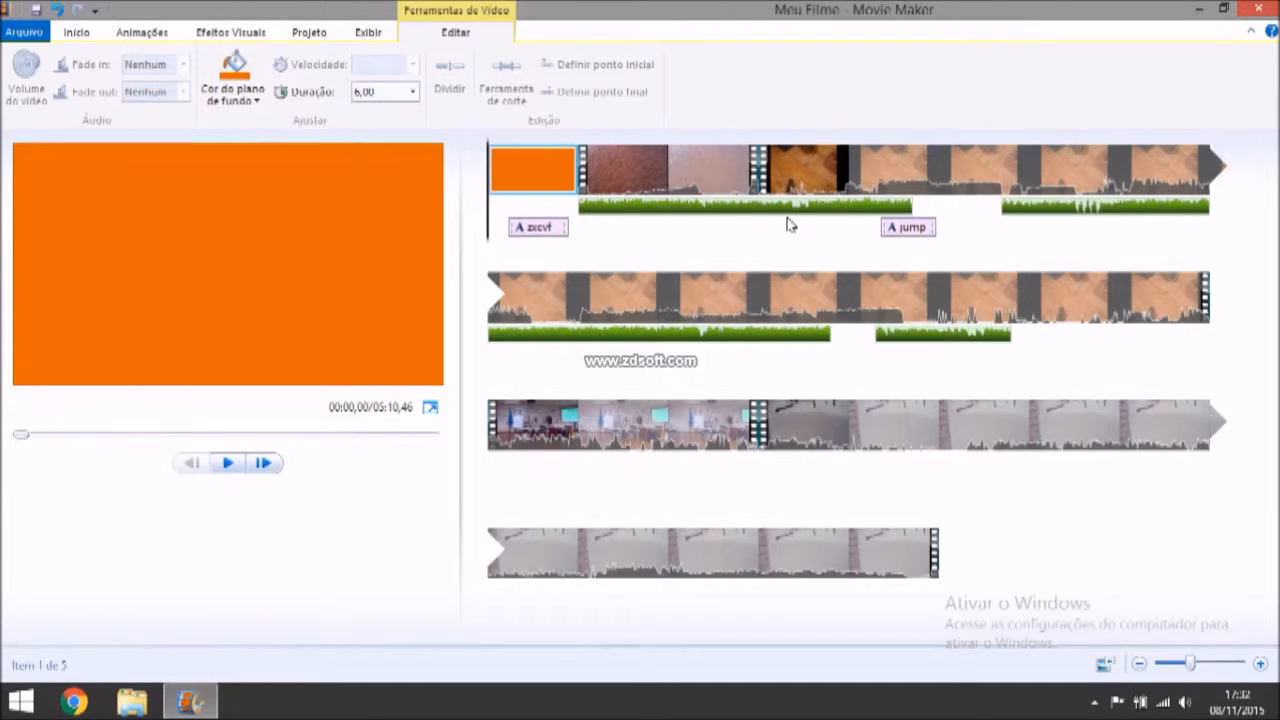
Move the "jump" caption earlier to start at about 34,9 s and set its text duration to 15,00 seconds.
click(907, 228)
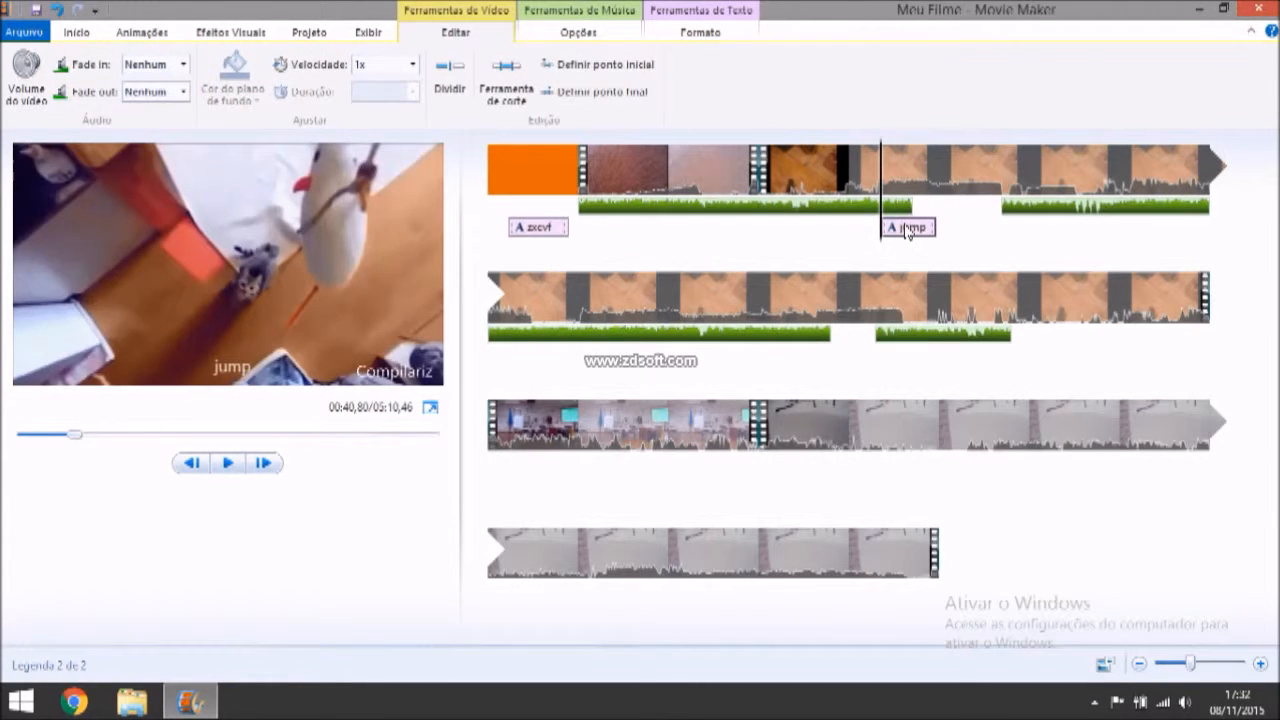
drag(900, 232, 840, 237)
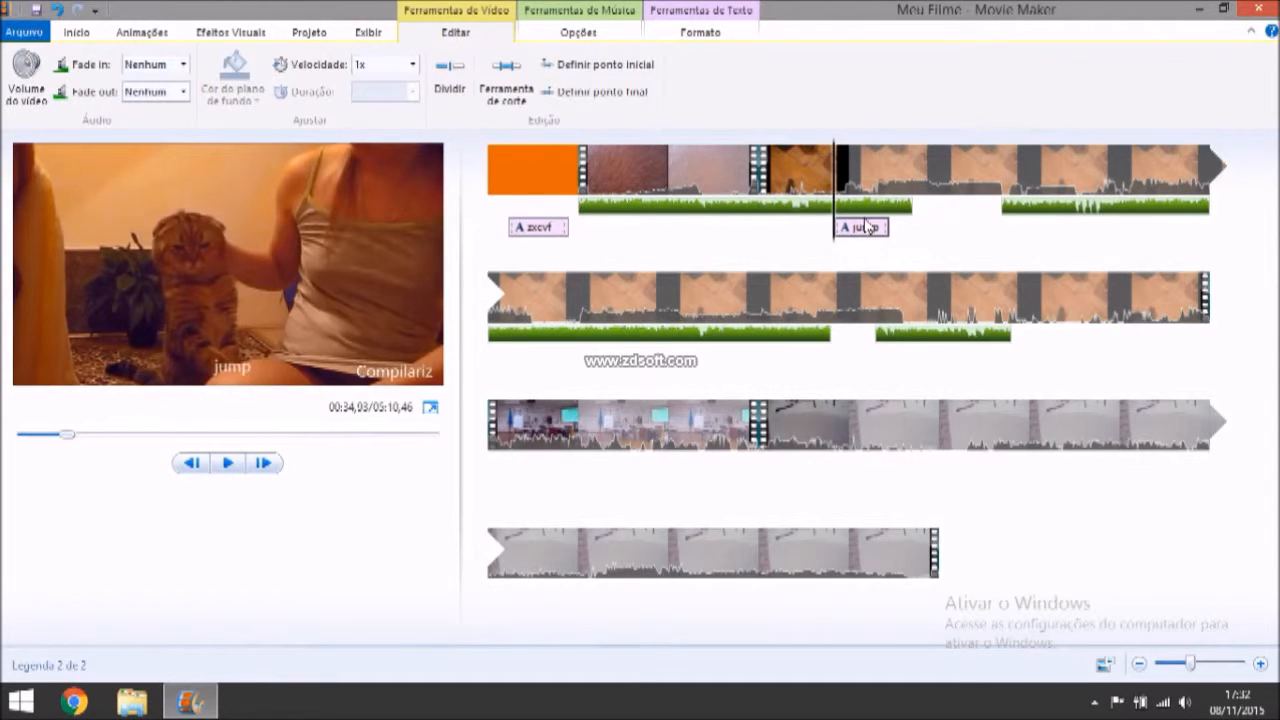
click(689, 41)
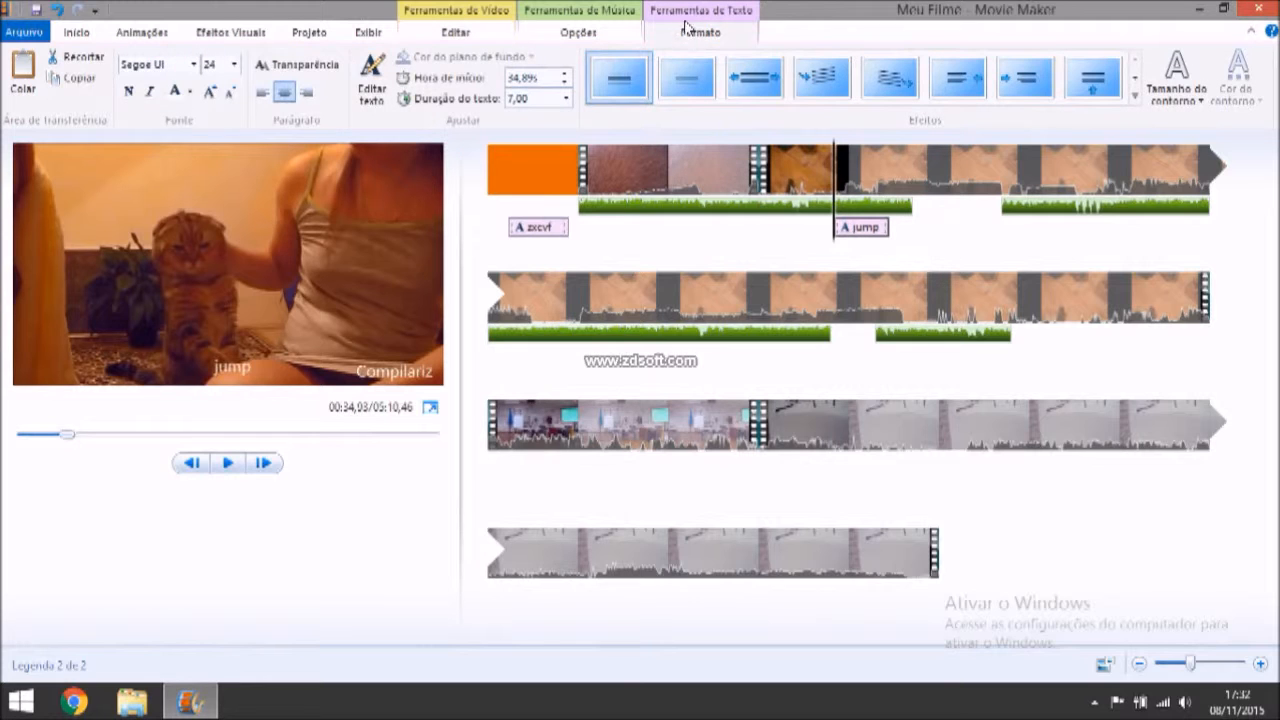
click(565, 98)
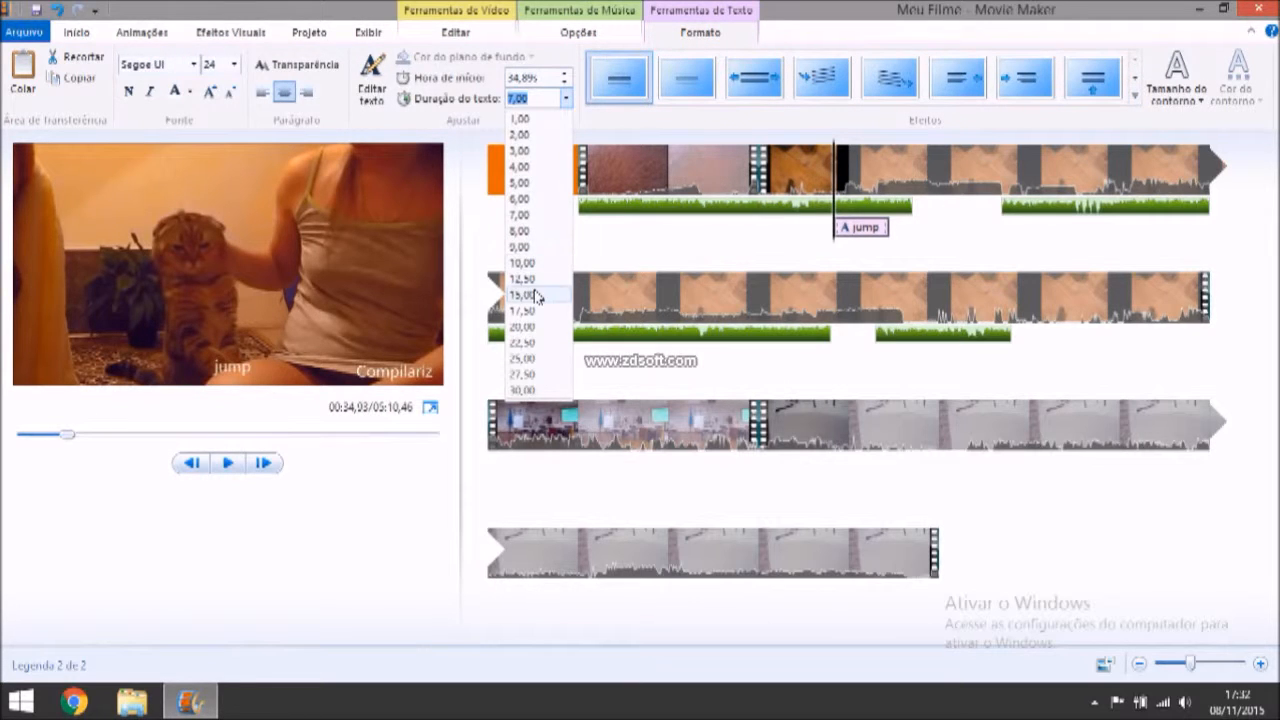
click(521, 294)
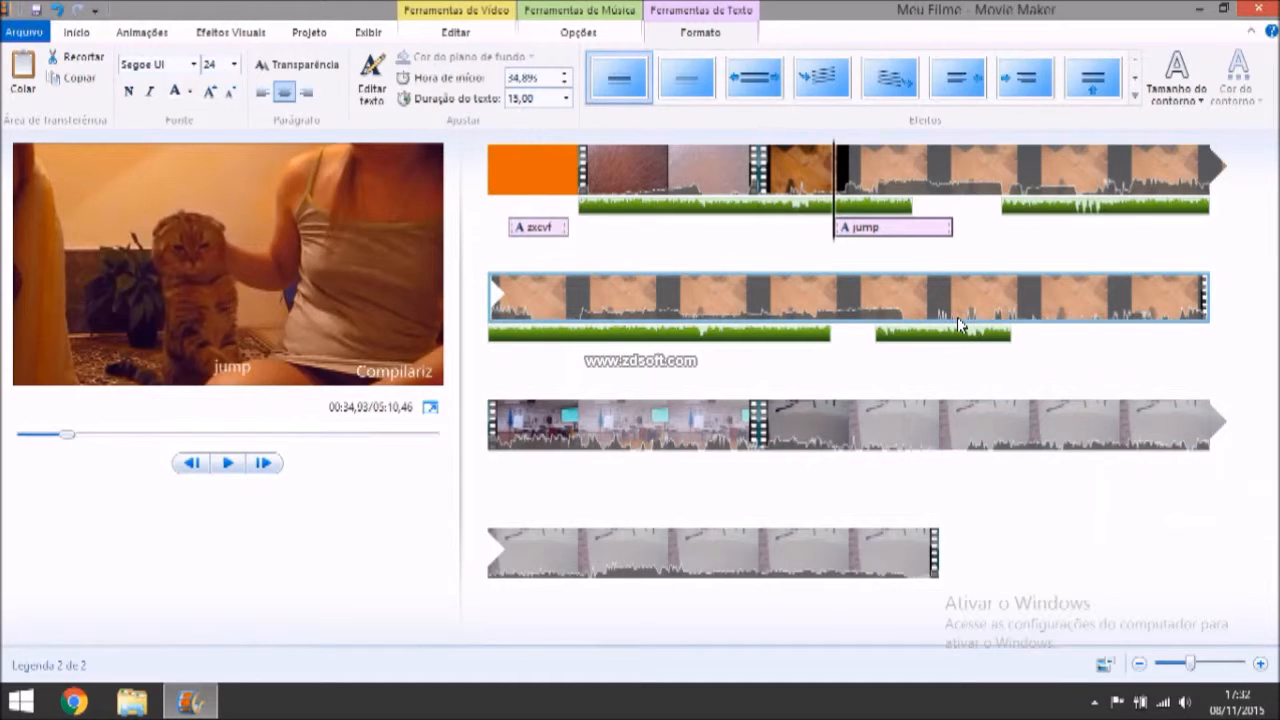
Add a credits clip and move it from the end of the movie to directly before the last video clip.
click(78, 34)
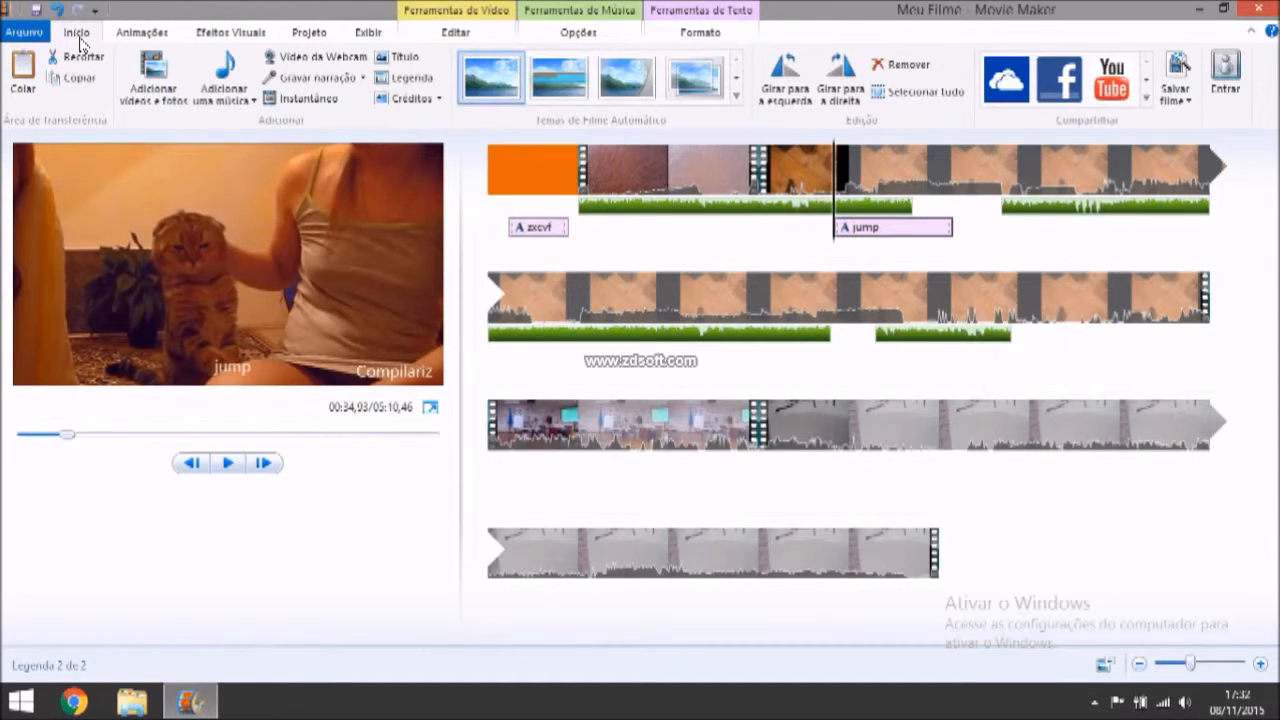
click(406, 104)
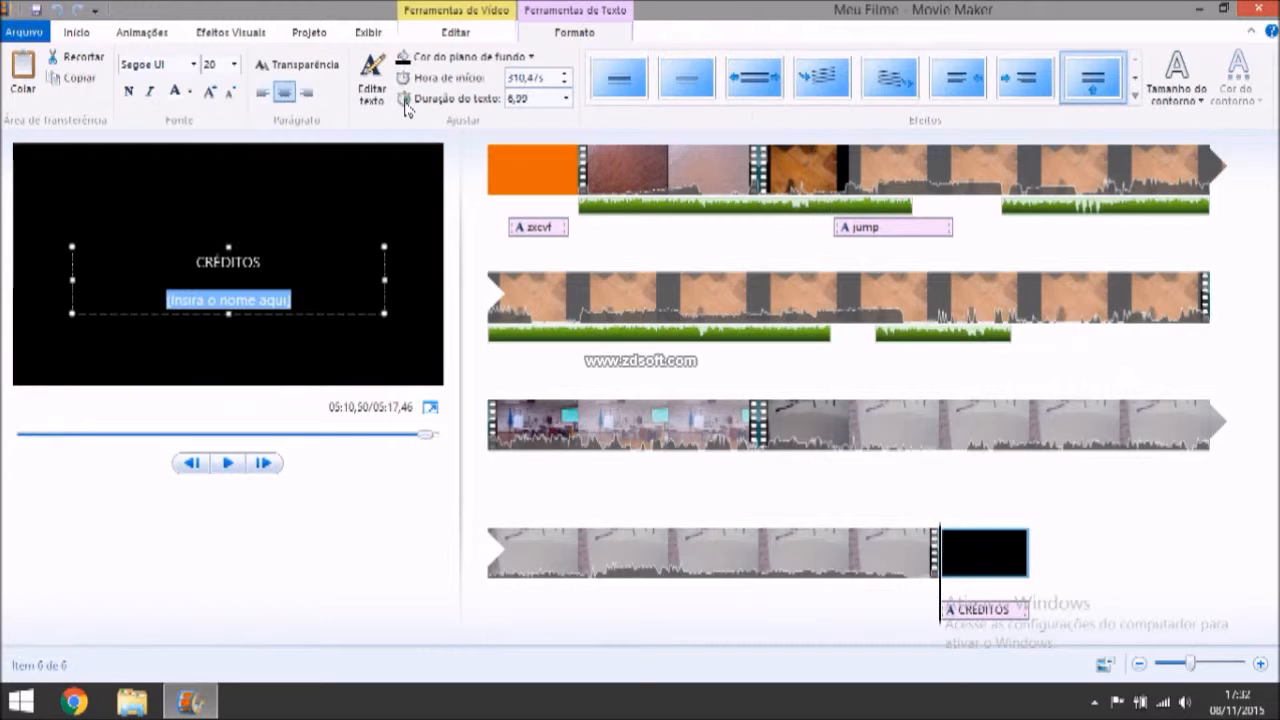
drag(958, 567, 772, 437)
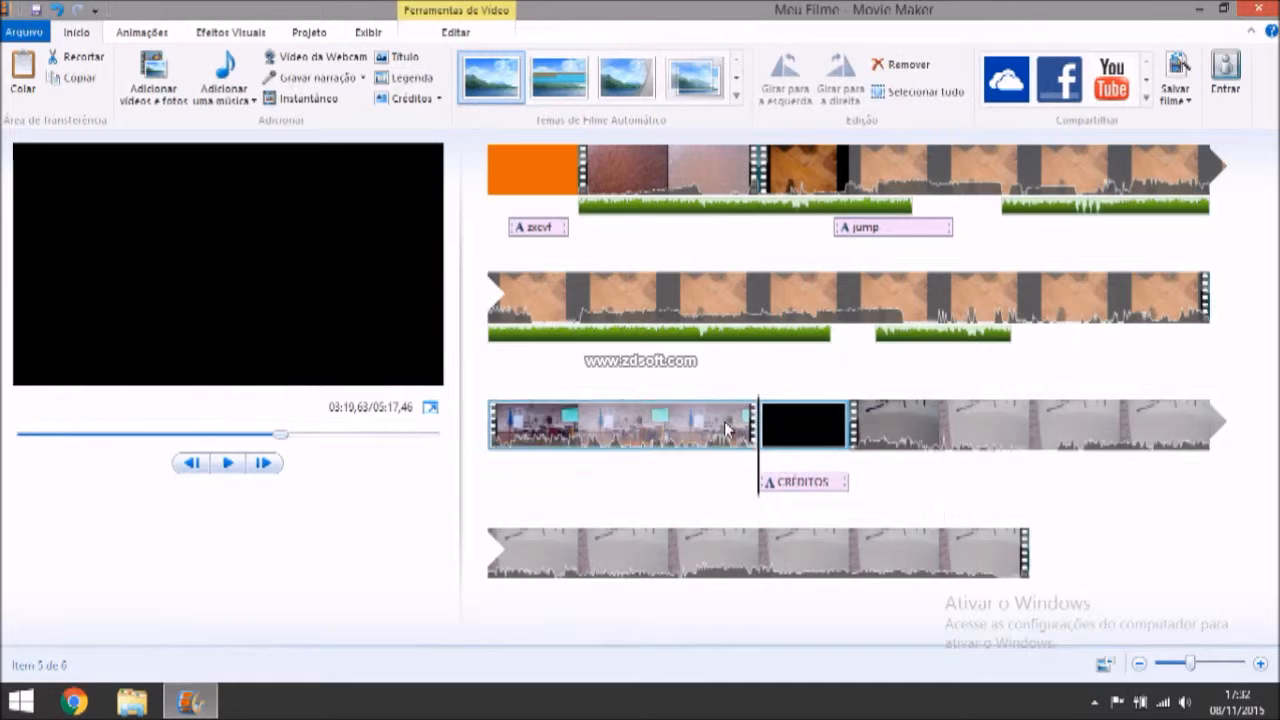
Replace all of the credits text with "Indie".
click(782, 487)
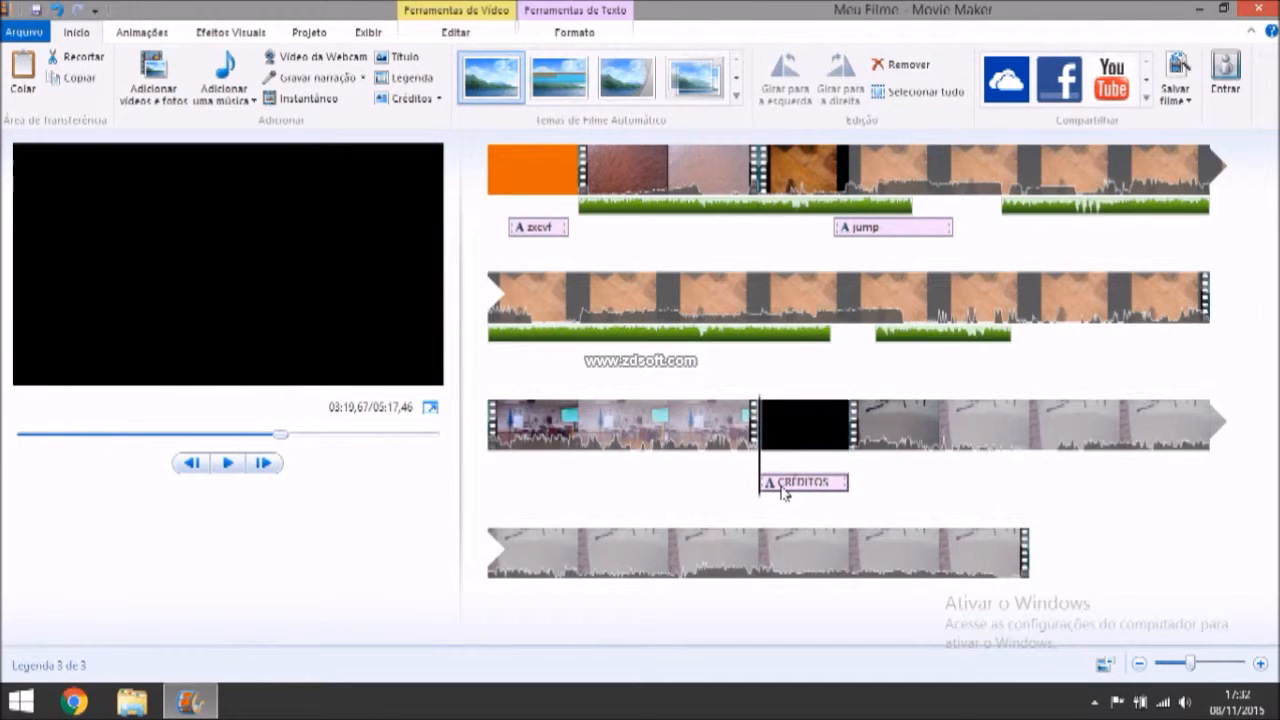
key(ctrl+a)
text(Indic)
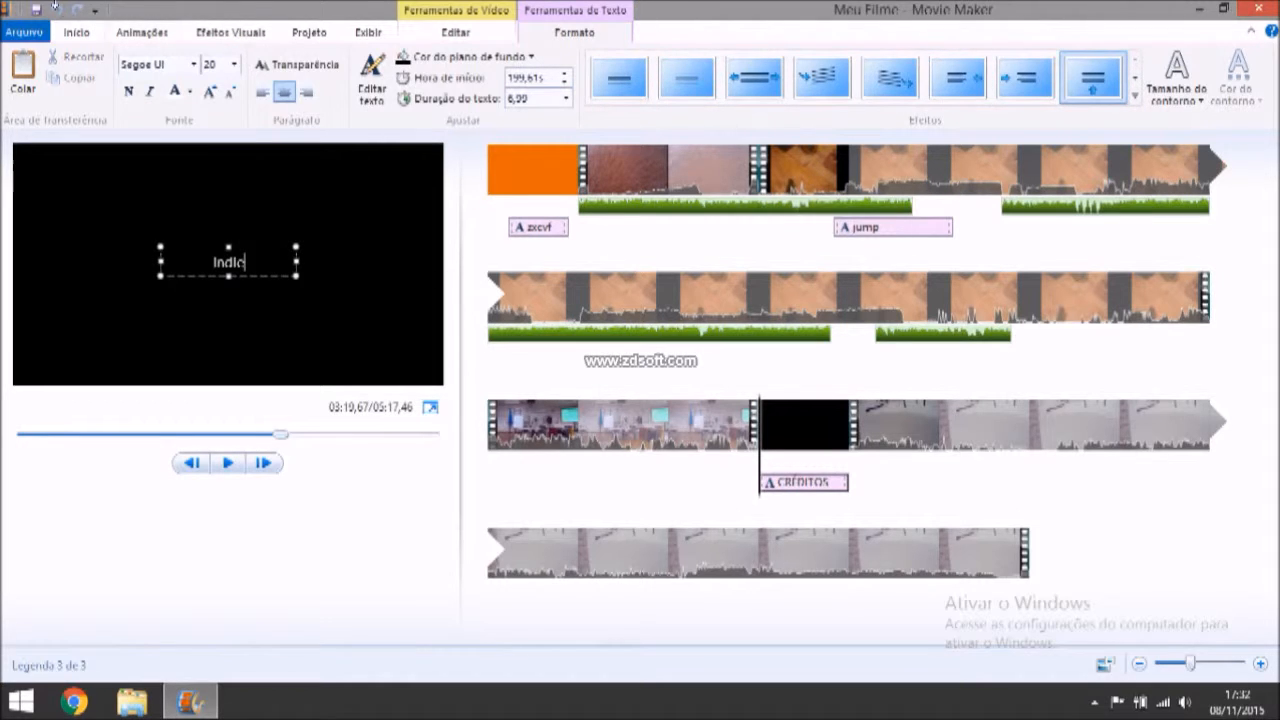
Look through the AutoMovie themes and the video editing and text formatting options for the credits clip.
click(77, 33)
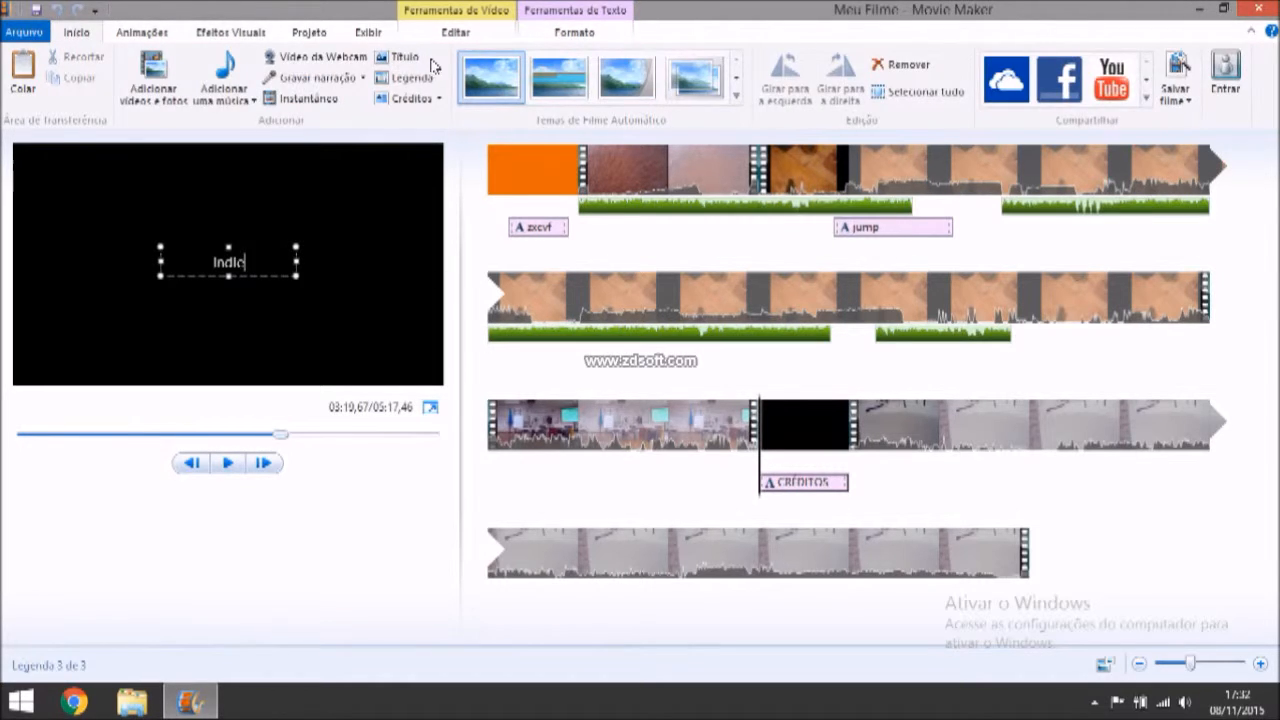
click(737, 96)
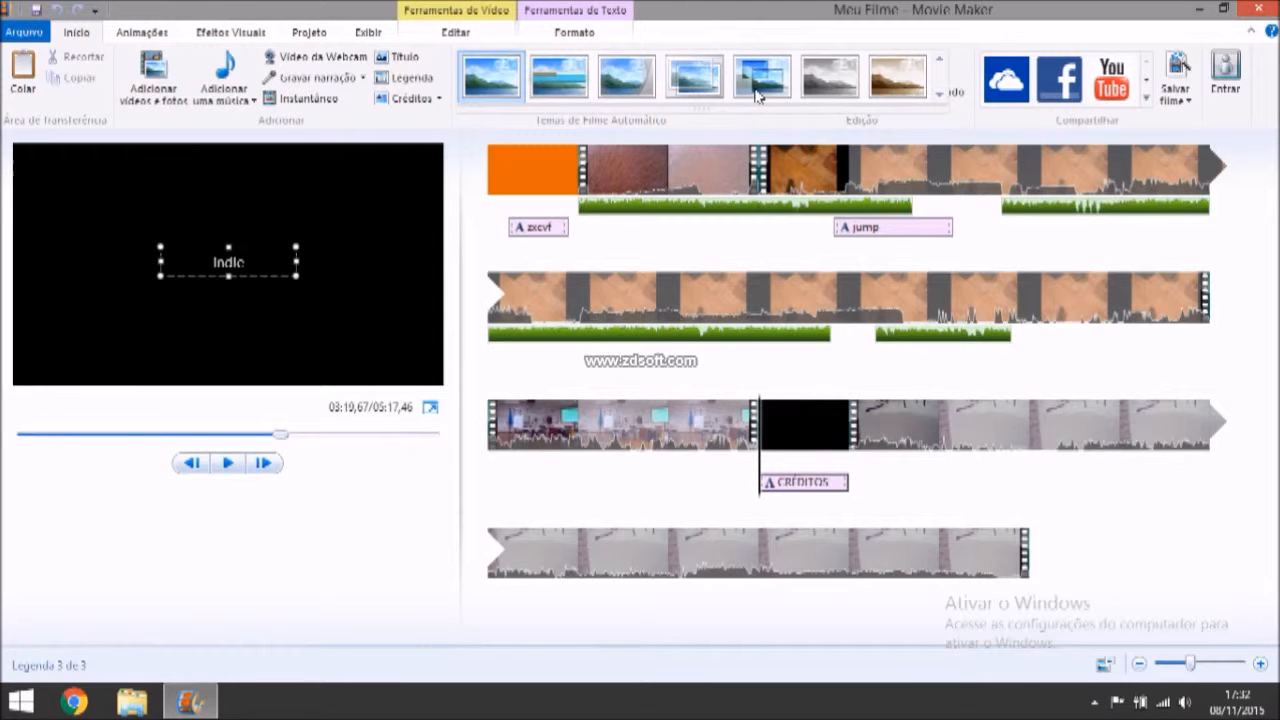
click(742, 100)
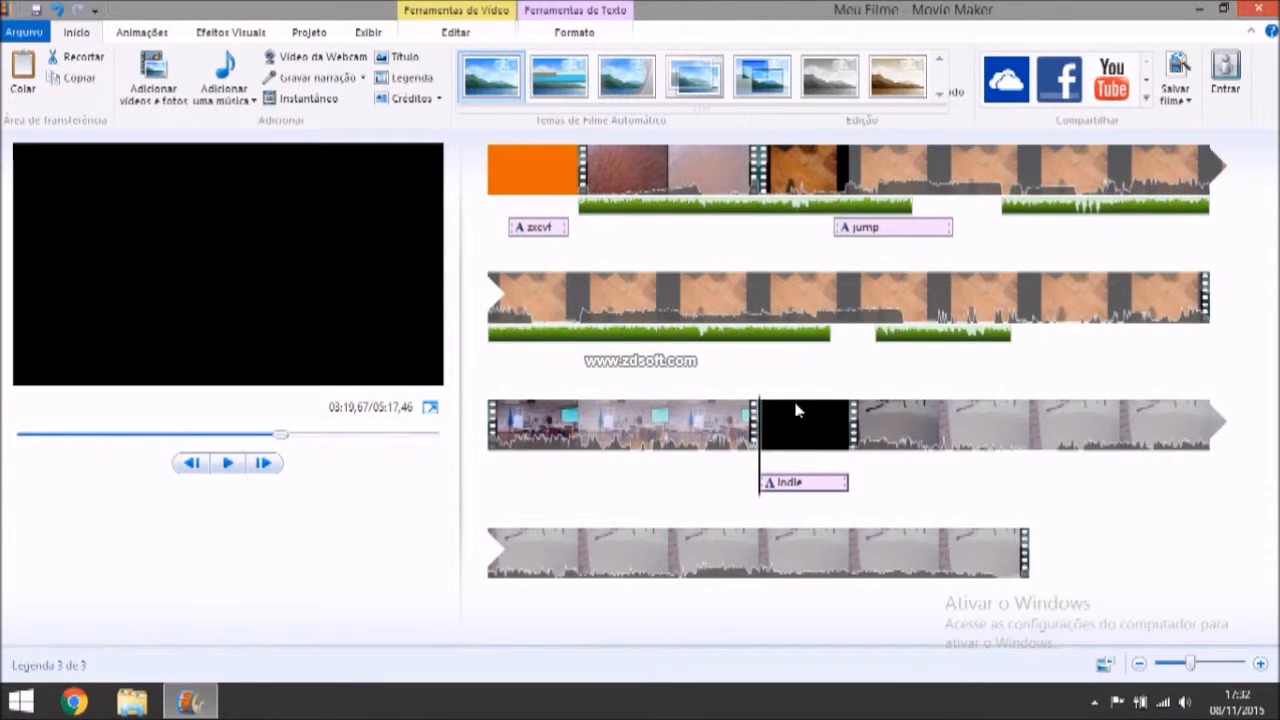
click(484, 36)
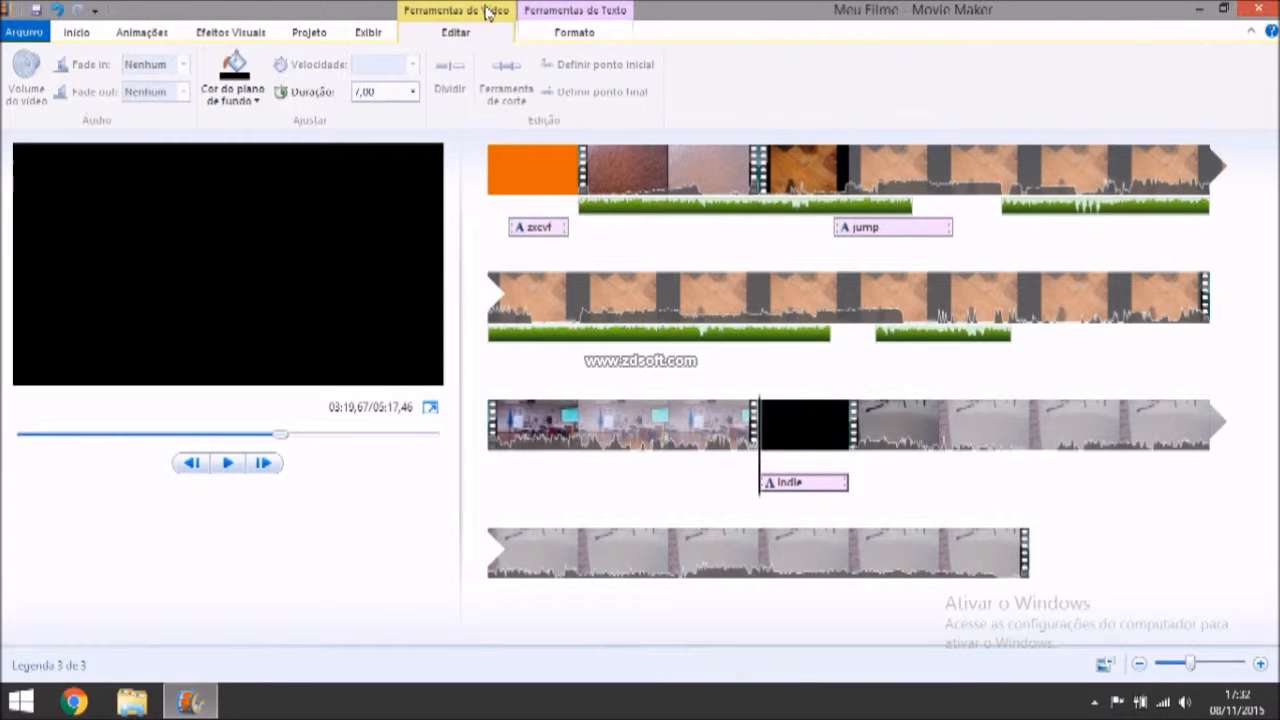
click(590, 34)
click(478, 36)
click(565, 34)
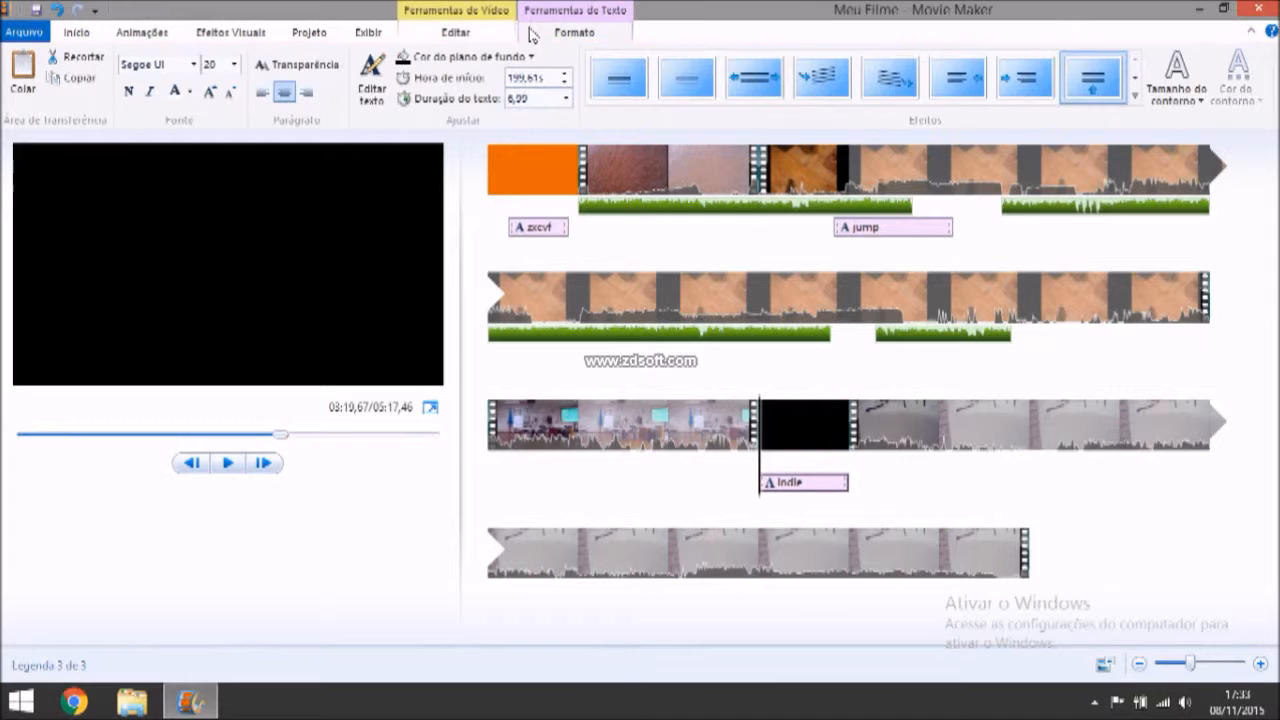
click(454, 35)
click(575, 40)
click(66, 36)
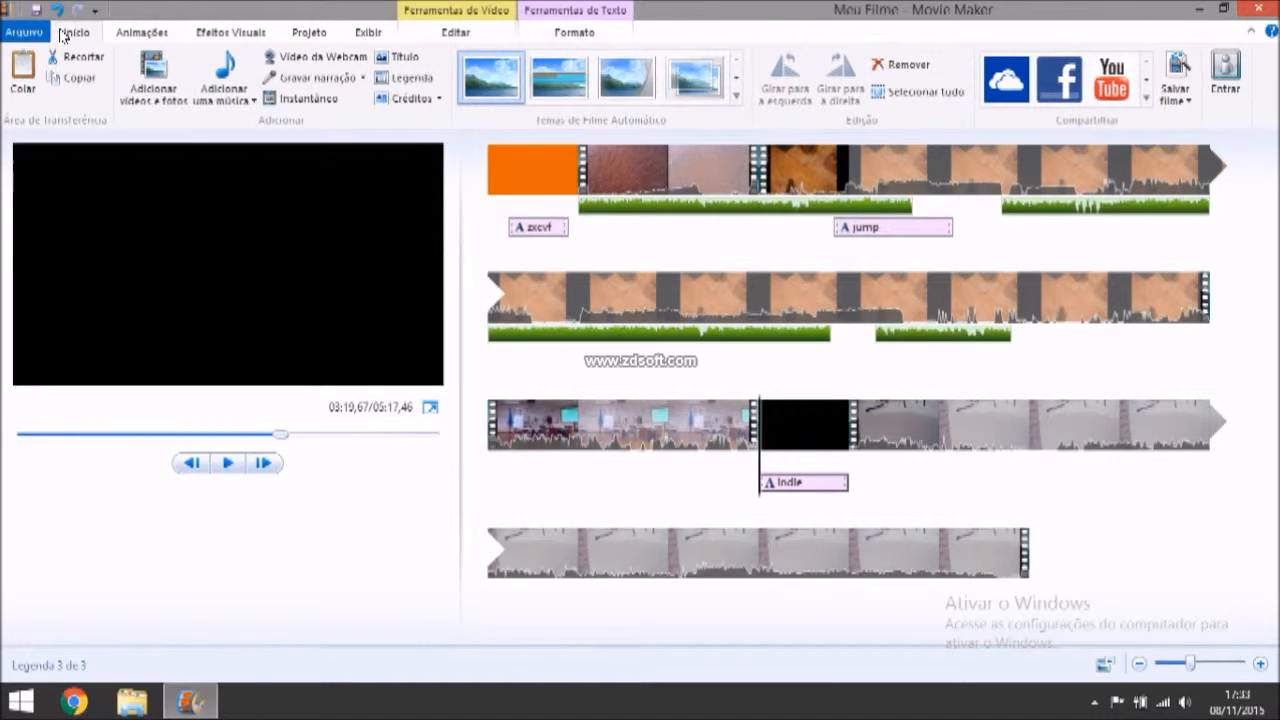
Preview the transitions on the credits clip and the classroom clip, and look through the available visual effects.
click(150, 29)
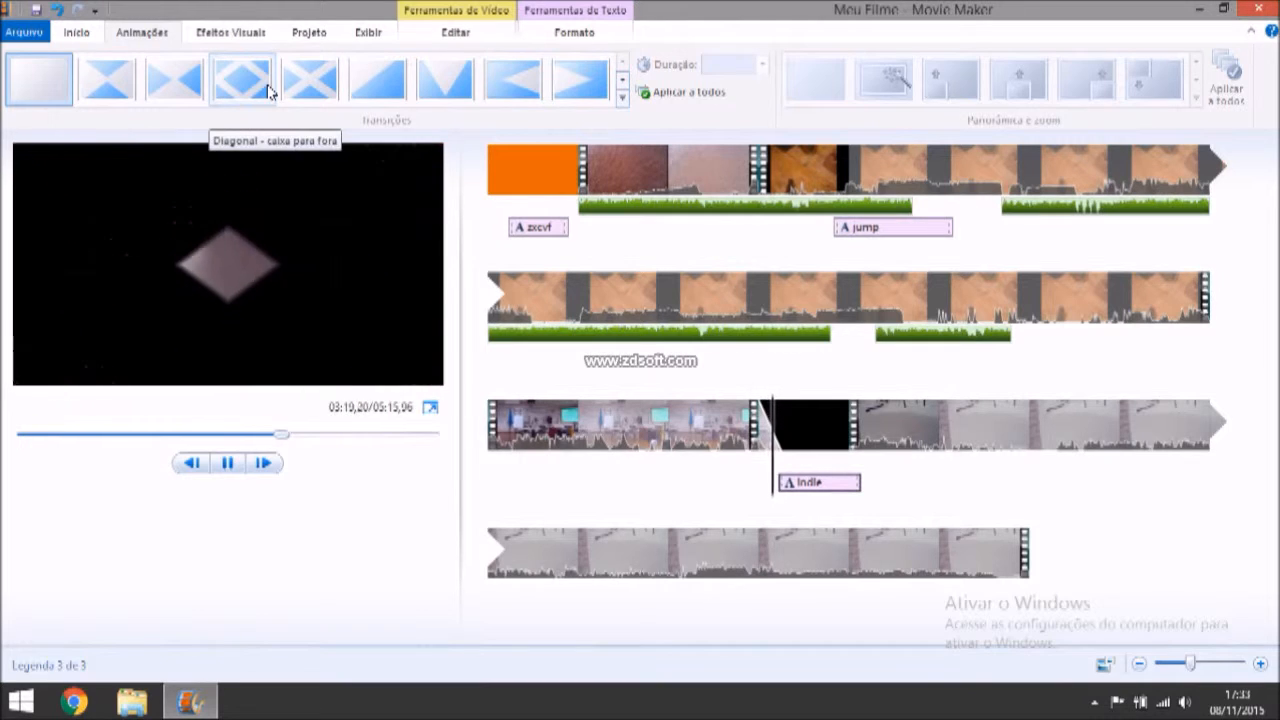
click(535, 437)
click(394, 80)
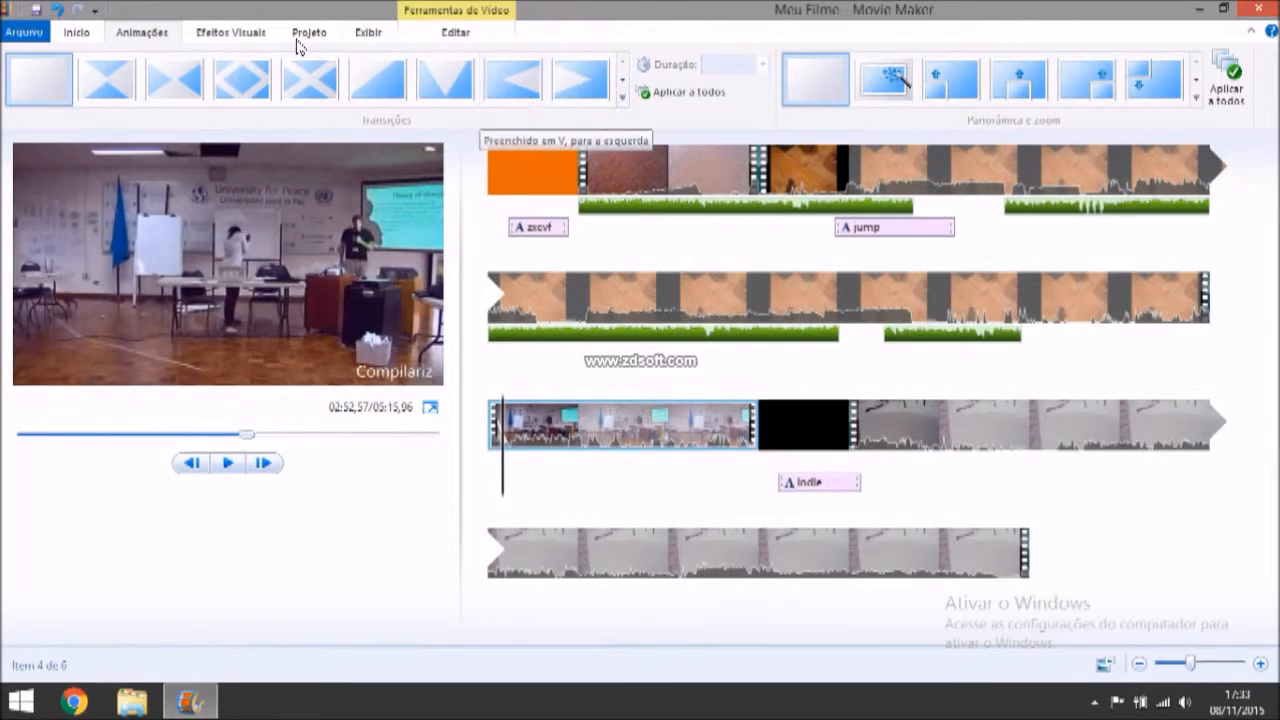
click(213, 32)
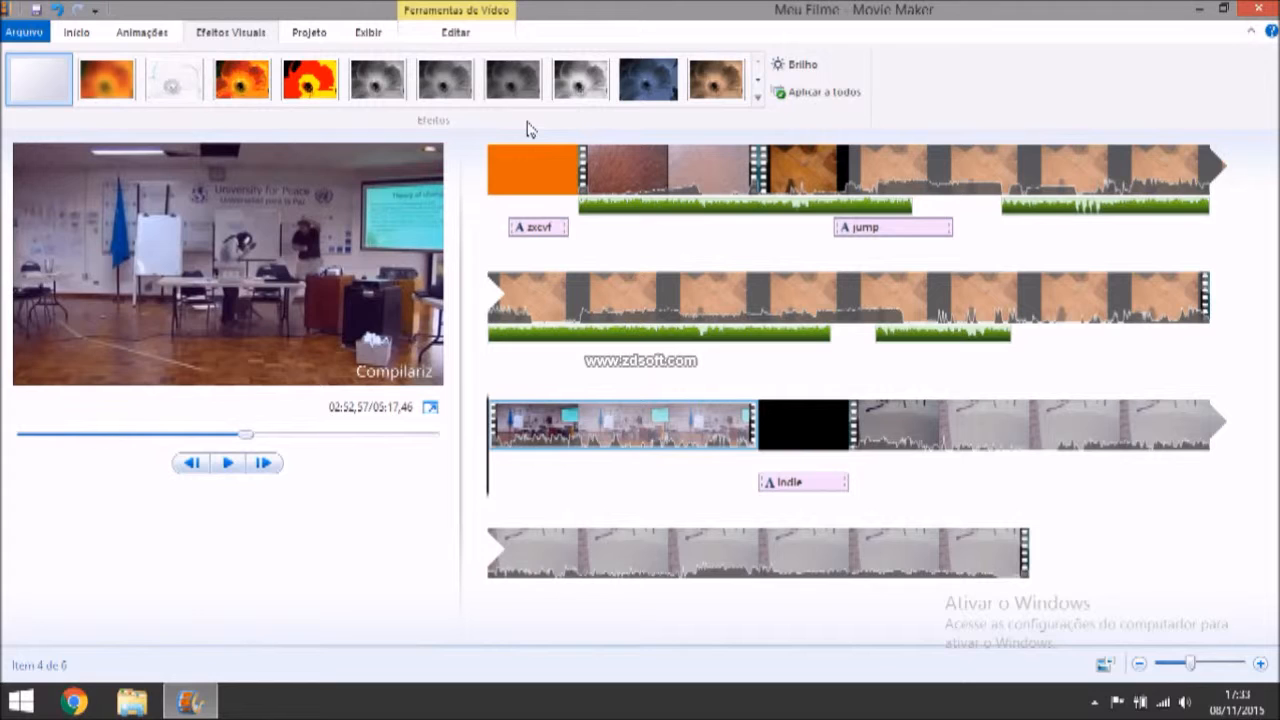
click(756, 98)
mouse_move(756, 100)
mouse_down()
mouse_move(776, 190)
mouse_move(766, 95)
mouse_up()
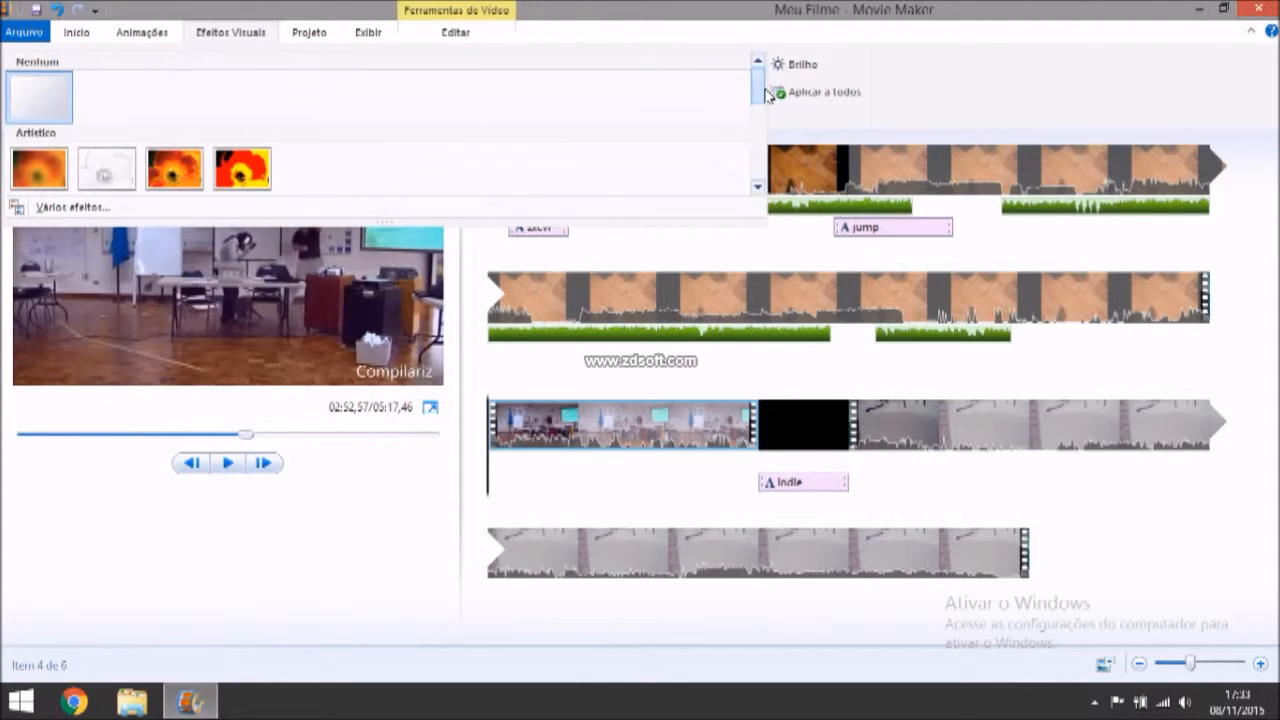
click(900, 92)
Examine the project's audio mix setting and play a few seconds from the start of the first music piece.
click(312, 33)
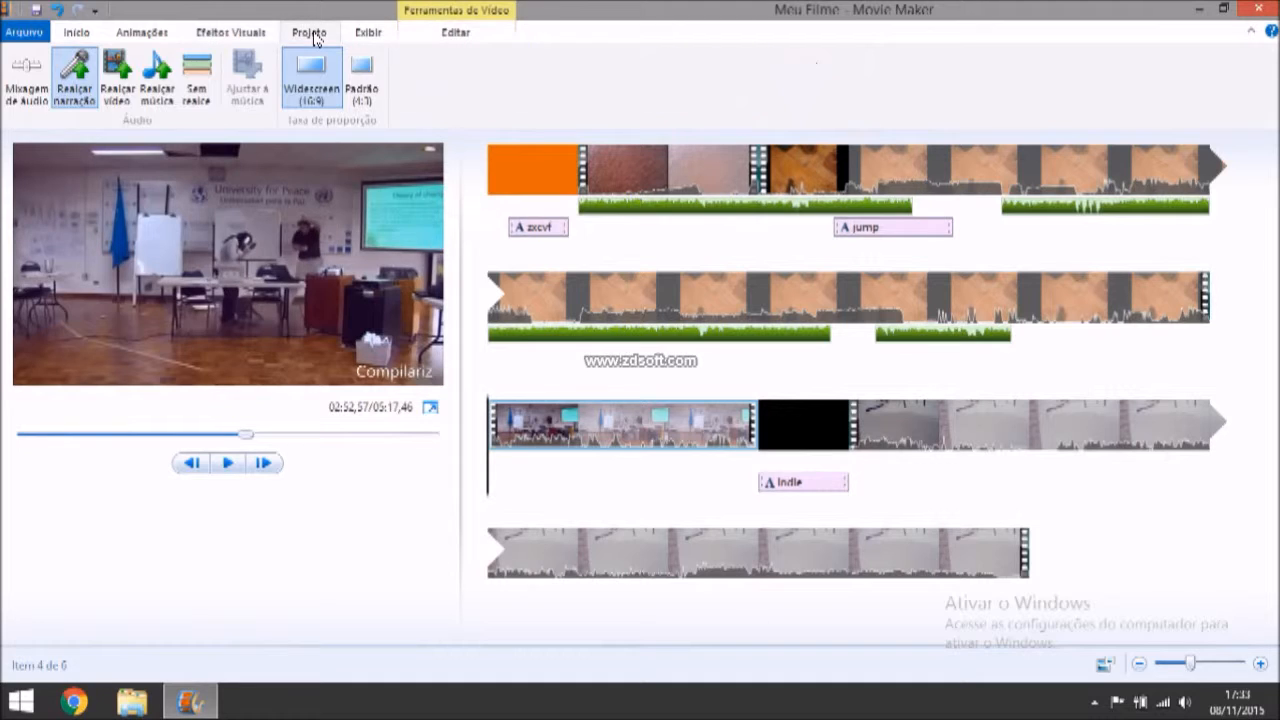
click(35, 86)
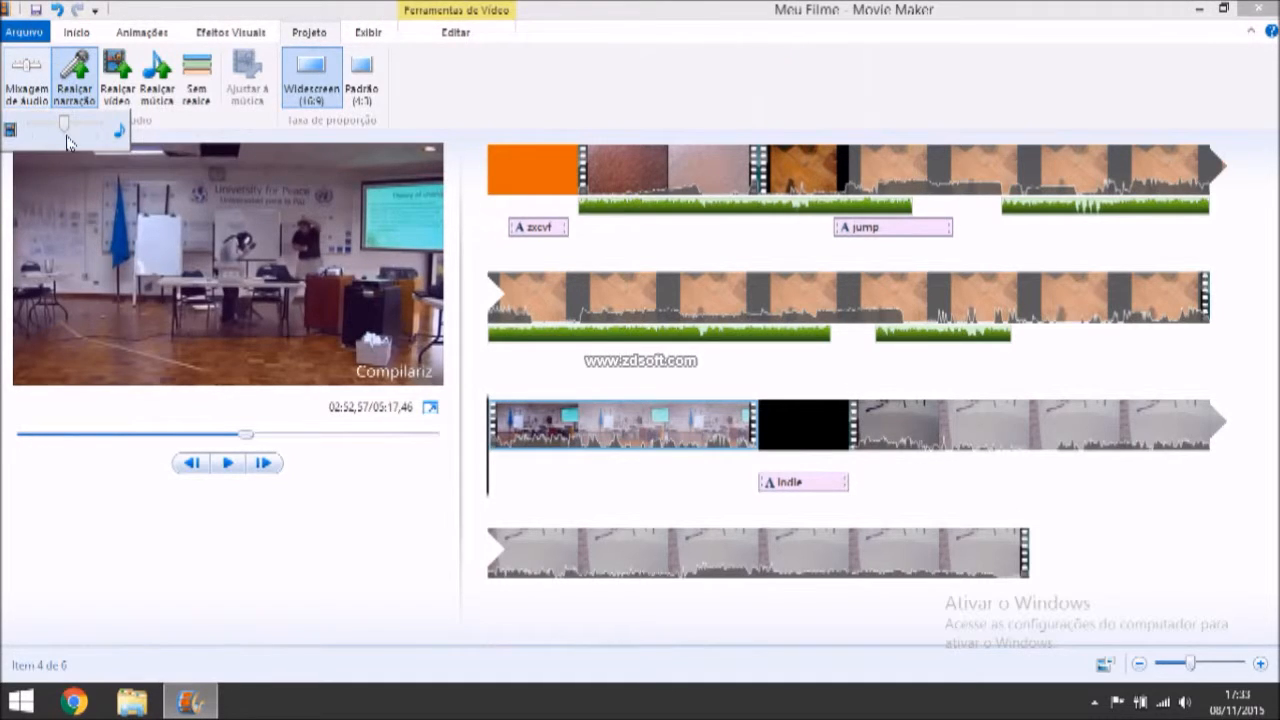
click(626, 207)
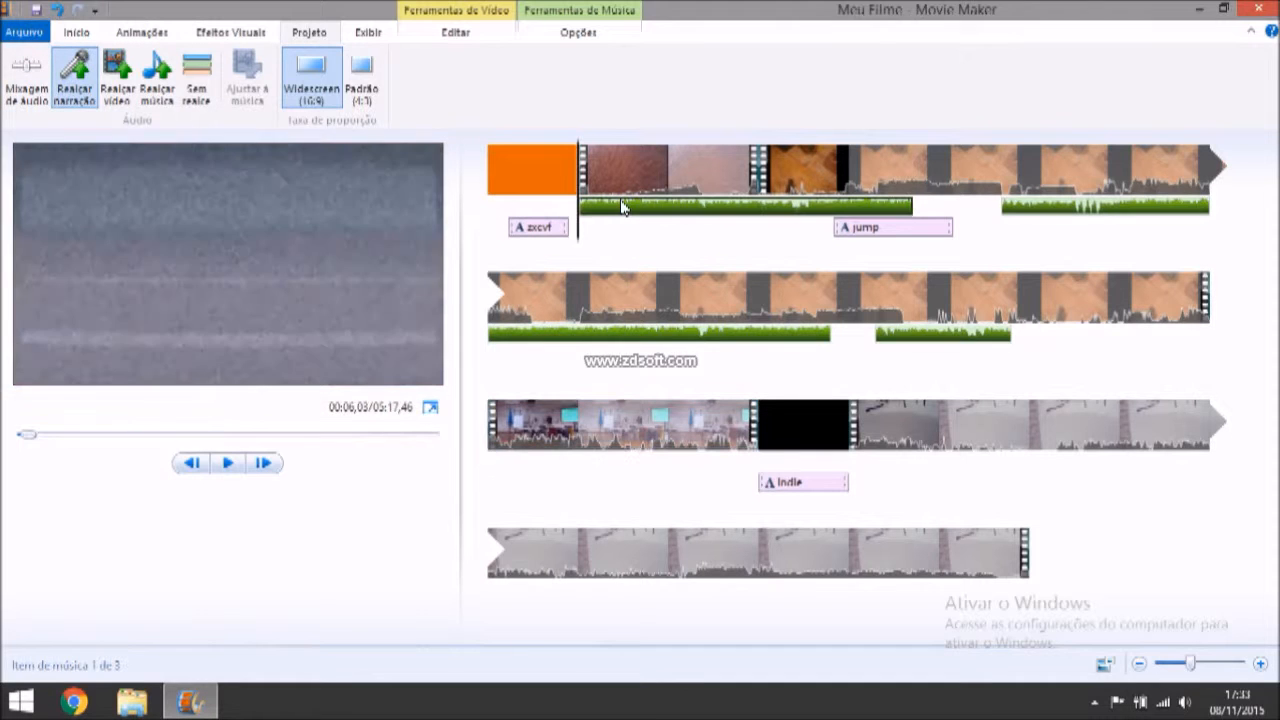
click(226, 463)
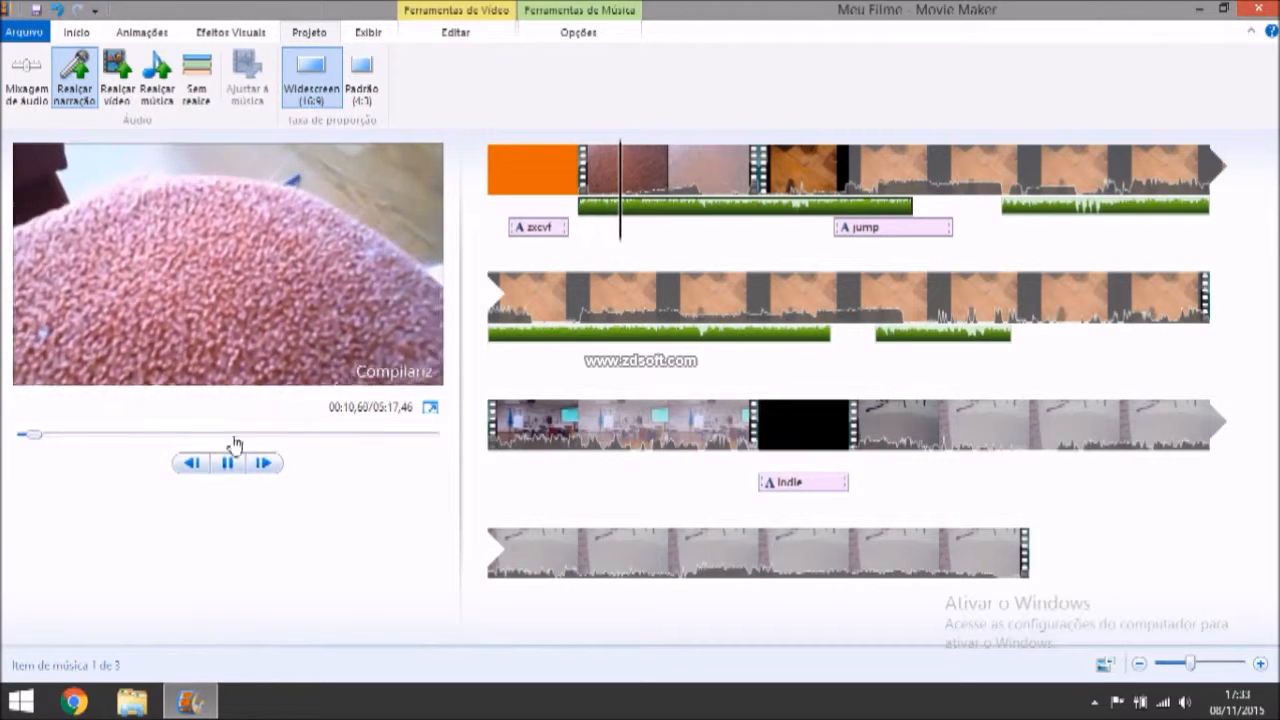
click(226, 463)
Shift the project's audio mix slightly in favour of the music, checking the balance during playback.
click(30, 72)
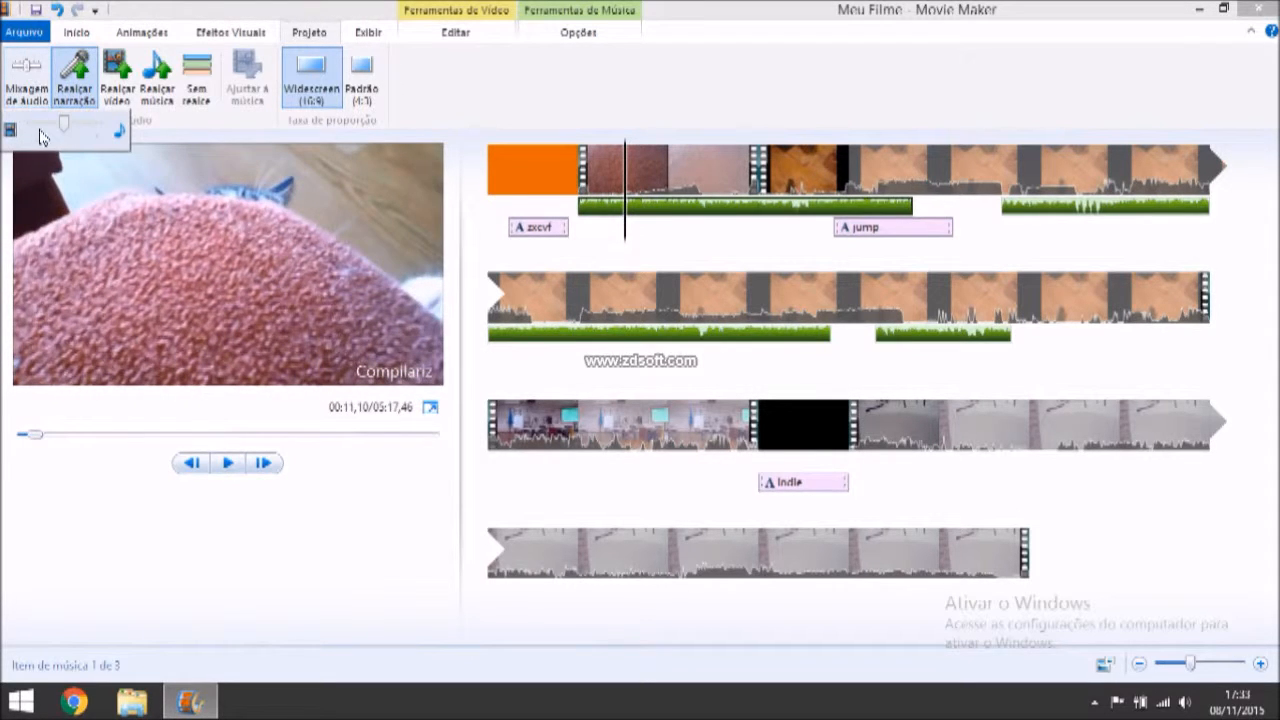
drag(62, 129, 160, 128)
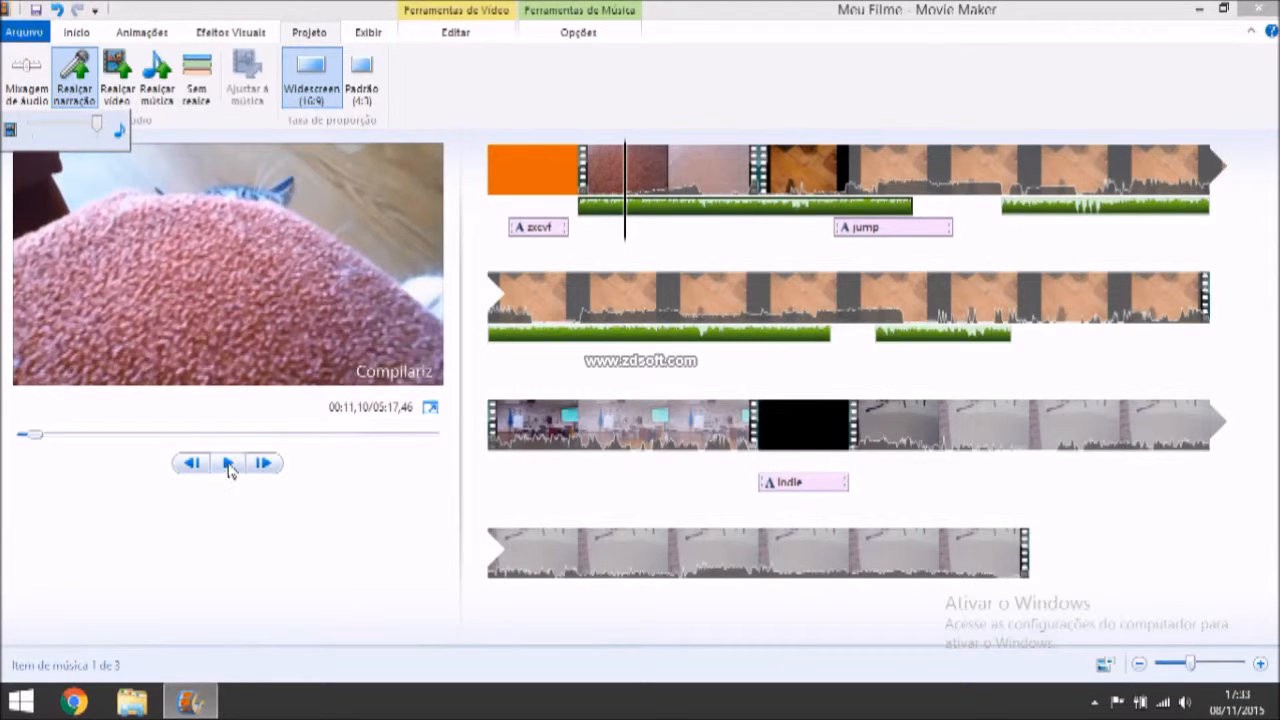
click(340, 512)
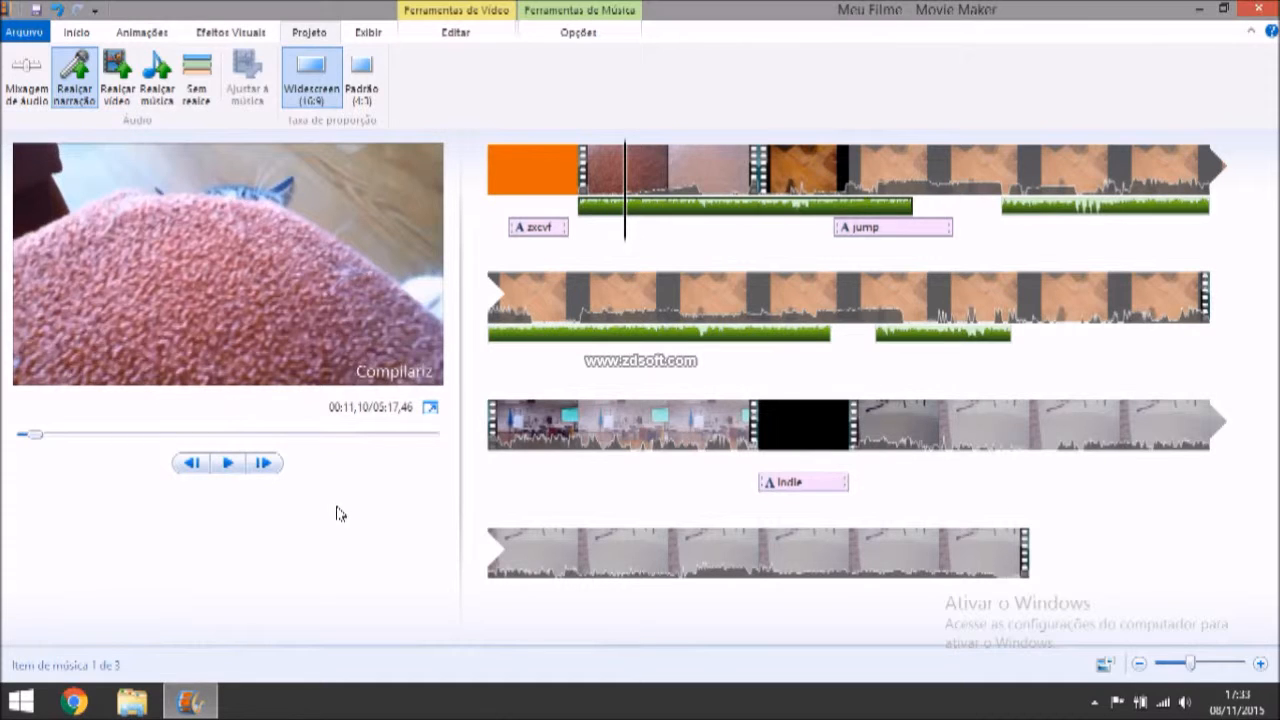
click(228, 463)
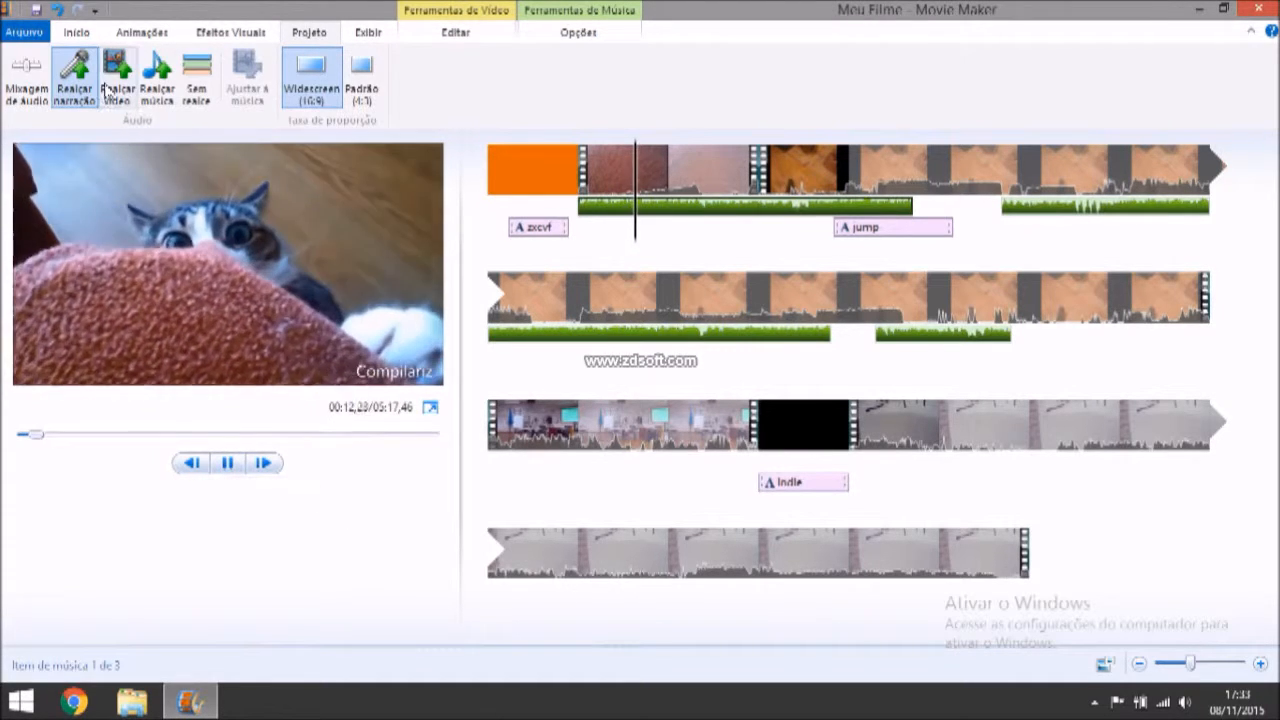
click(26, 78)
drag(95, 123, 150, 127)
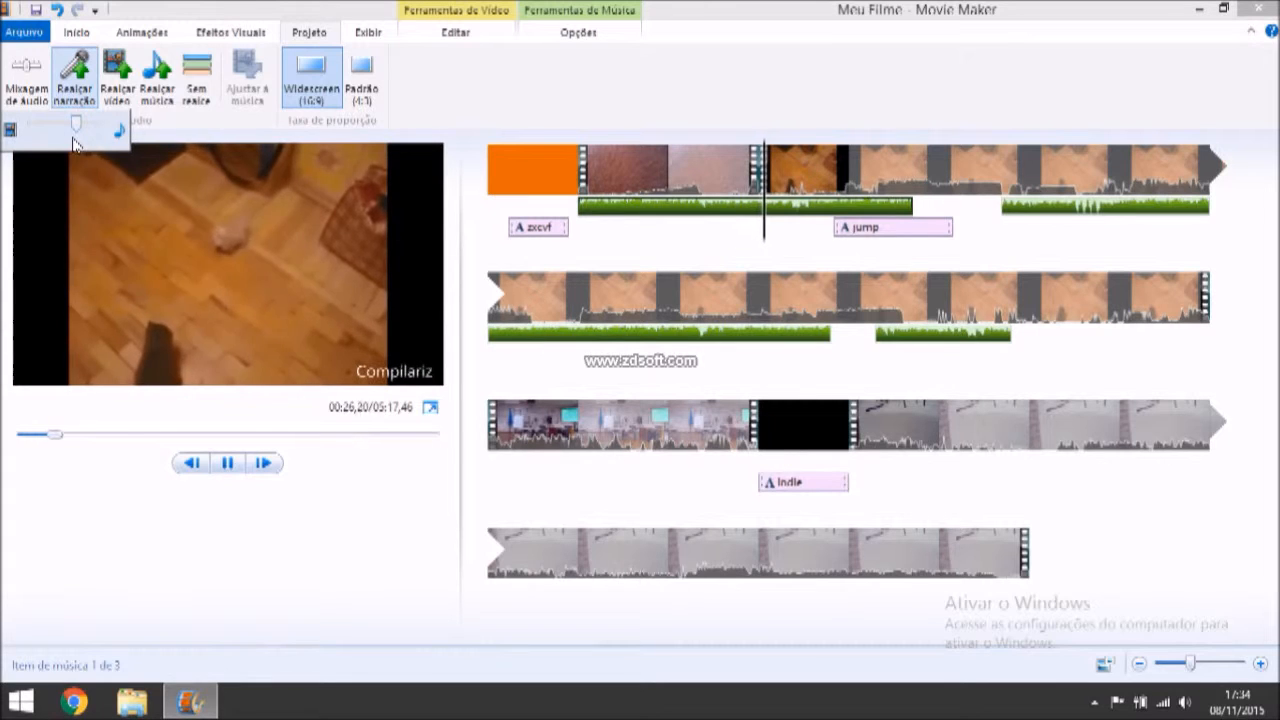
click(228, 462)
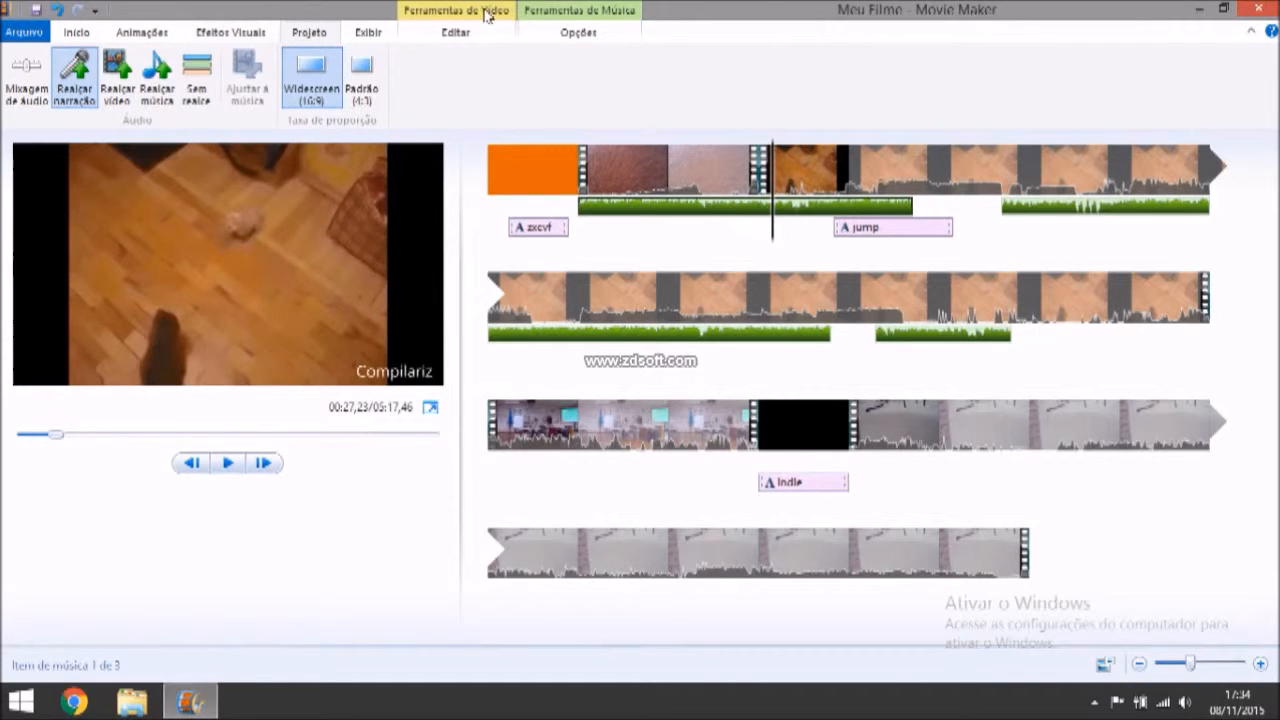
Try out the timeline's time zoom by enlarging and reducing the clip scale several times.
click(392, 33)
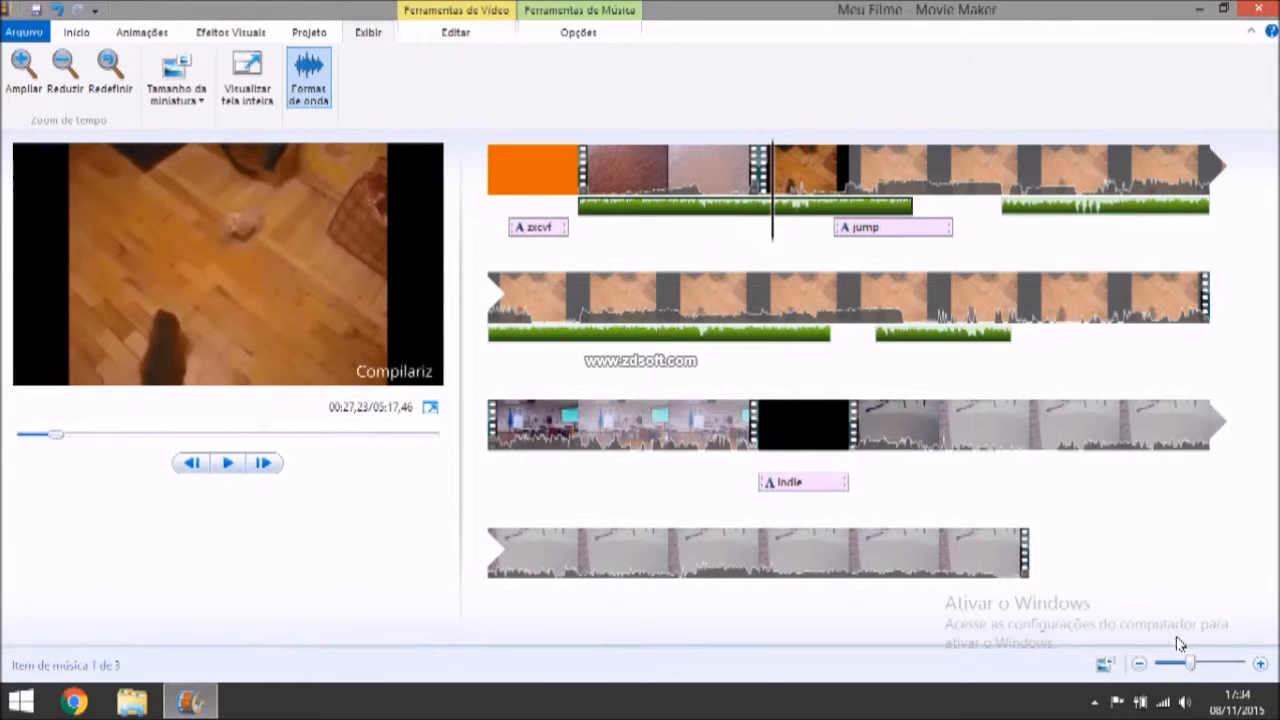
click(1262, 664)
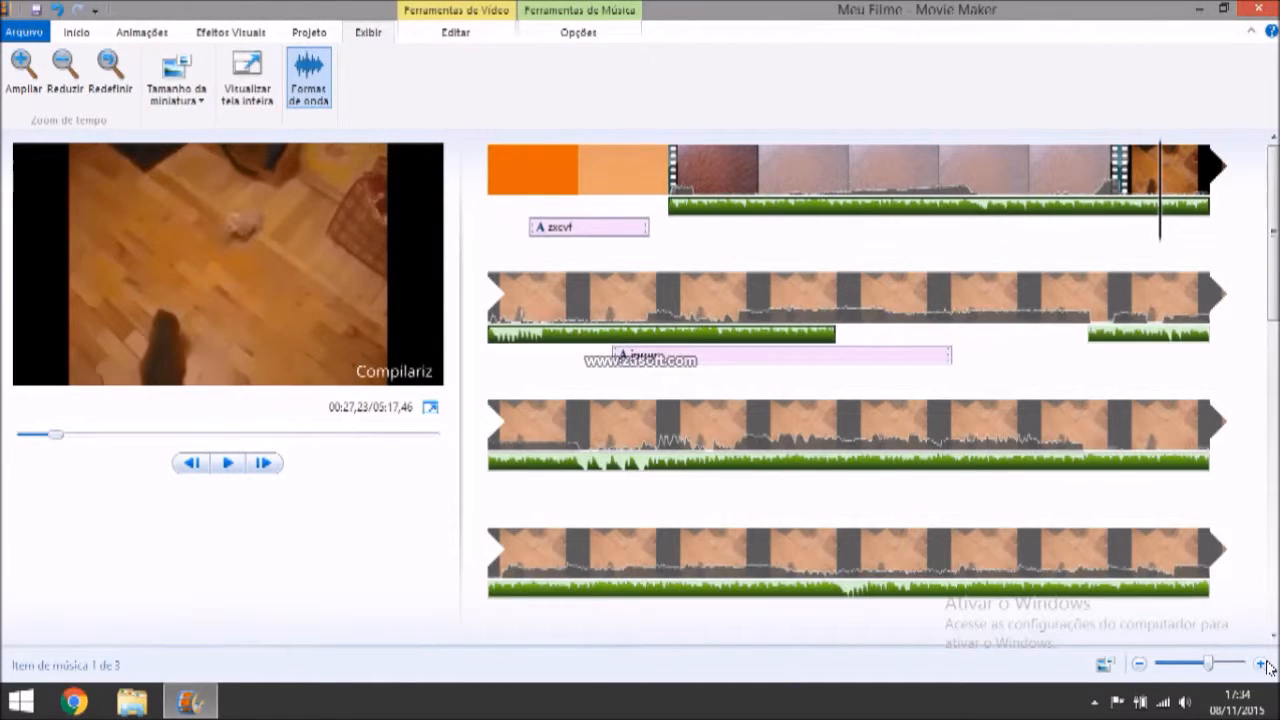
click(1262, 664)
click(1138, 665)
click(1138, 665)
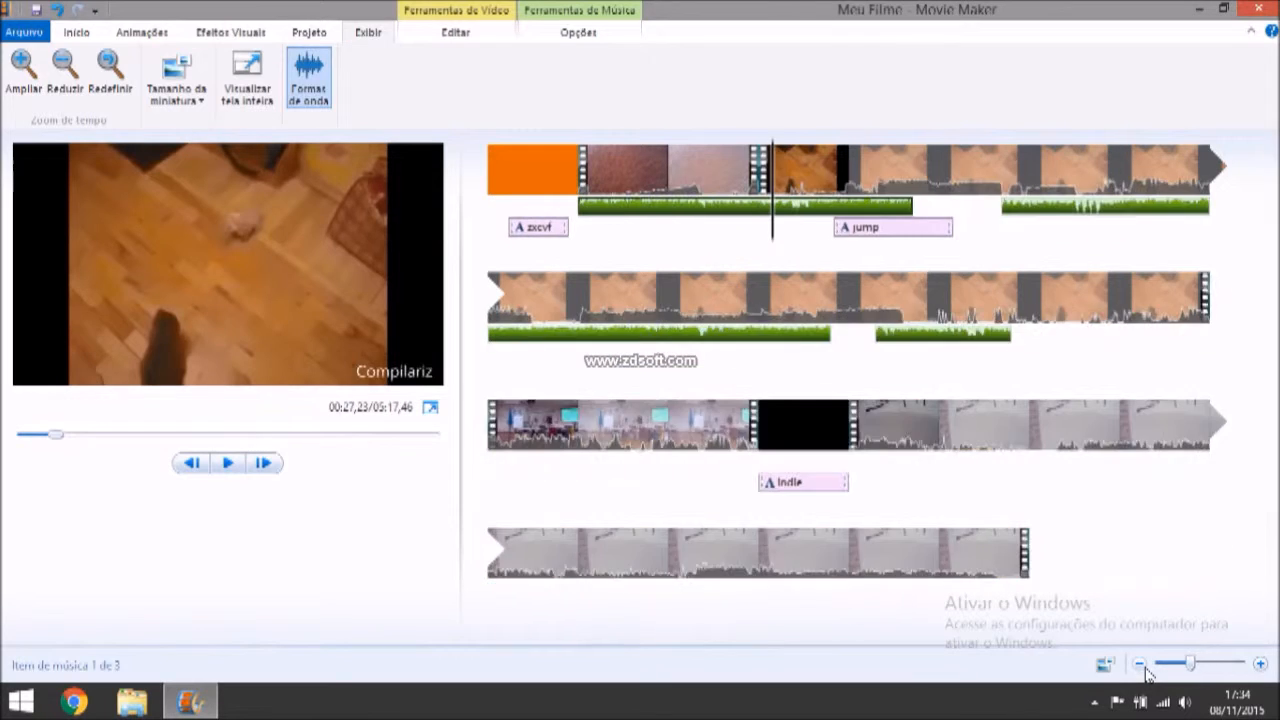
click(1138, 665)
click(1260, 665)
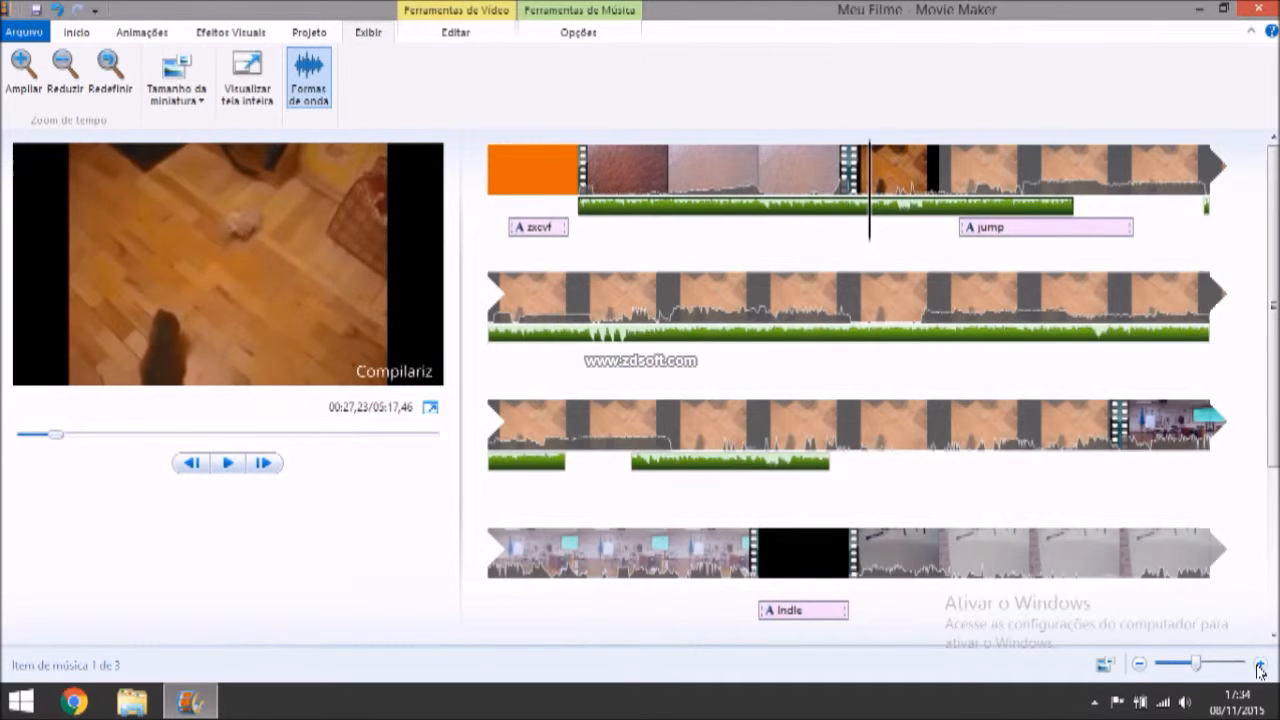
click(1140, 665)
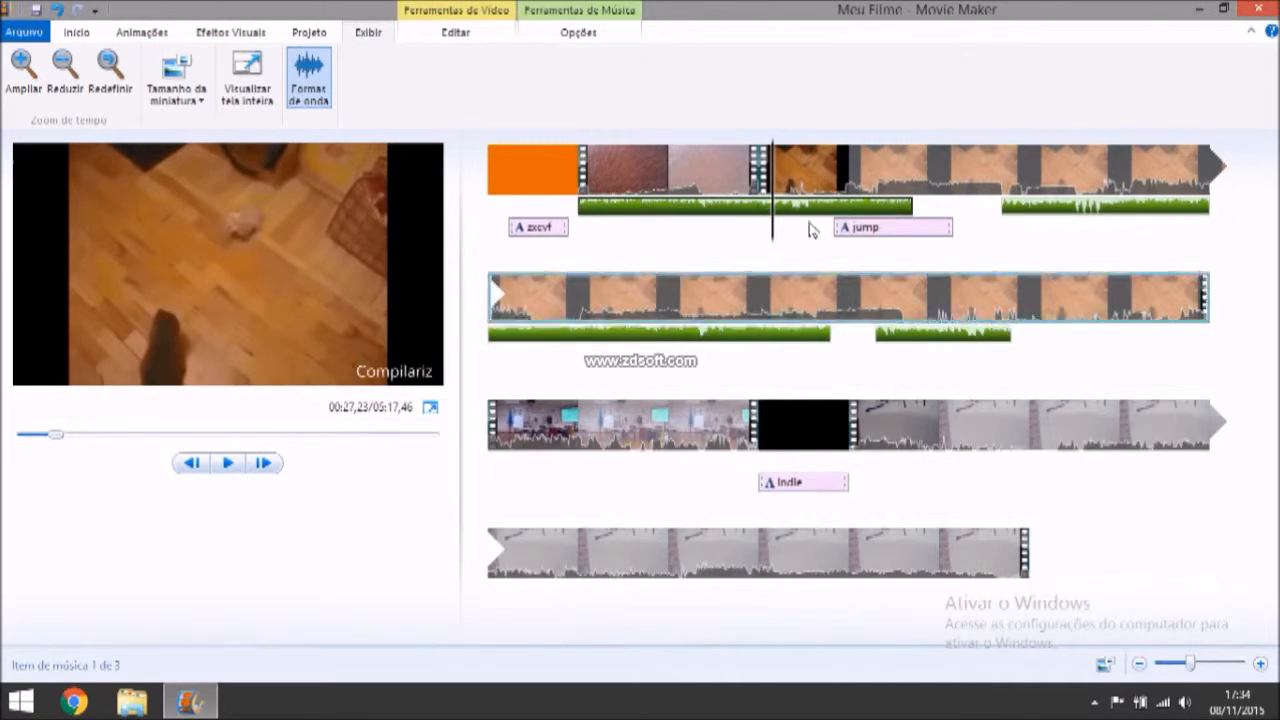
Move the playhead back to the start of the third clip and look through the video and music editing options.
mouse_move(772, 172)
mouse_down()
mouse_move(856, 168)
mouse_move(760, 174)
mouse_up()
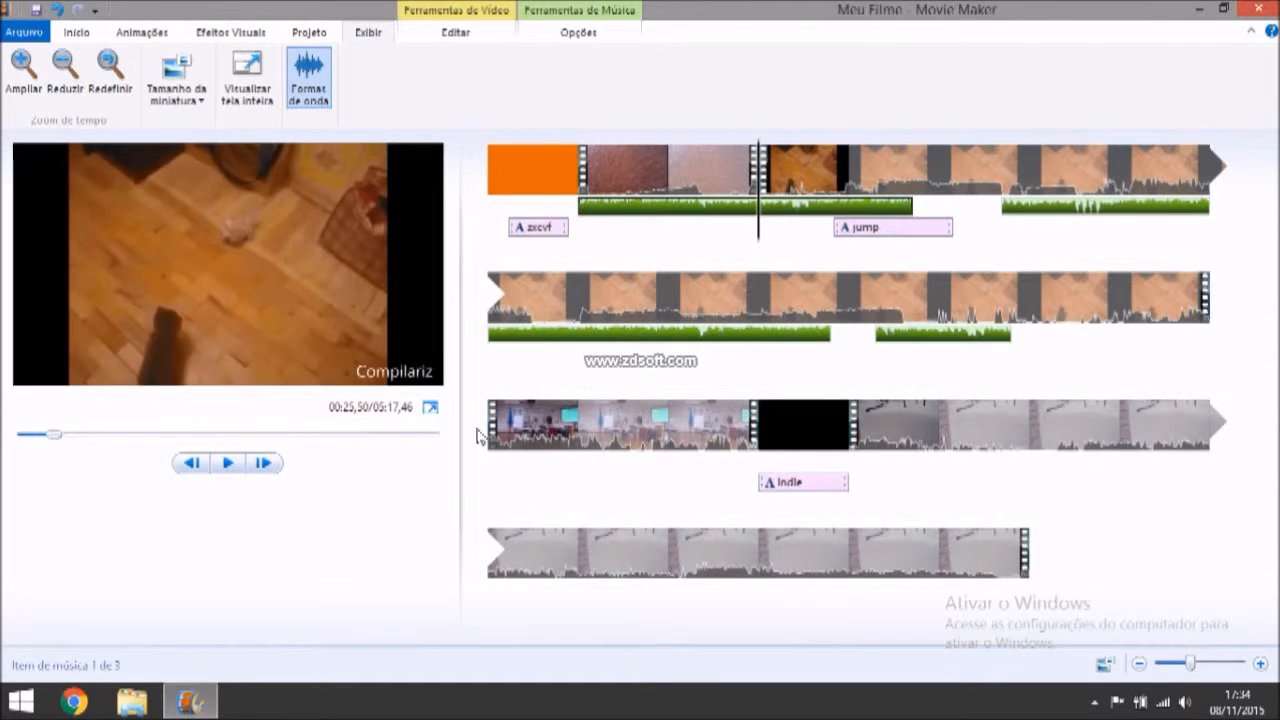
click(455, 32)
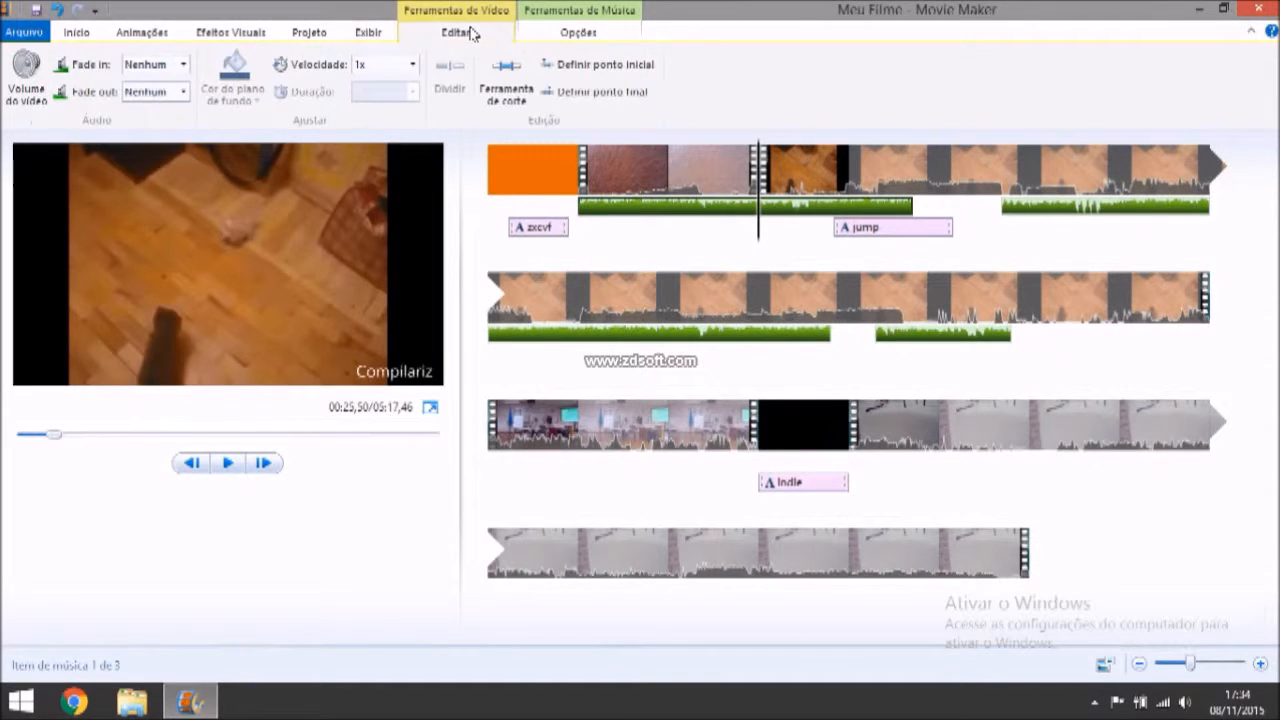
click(565, 30)
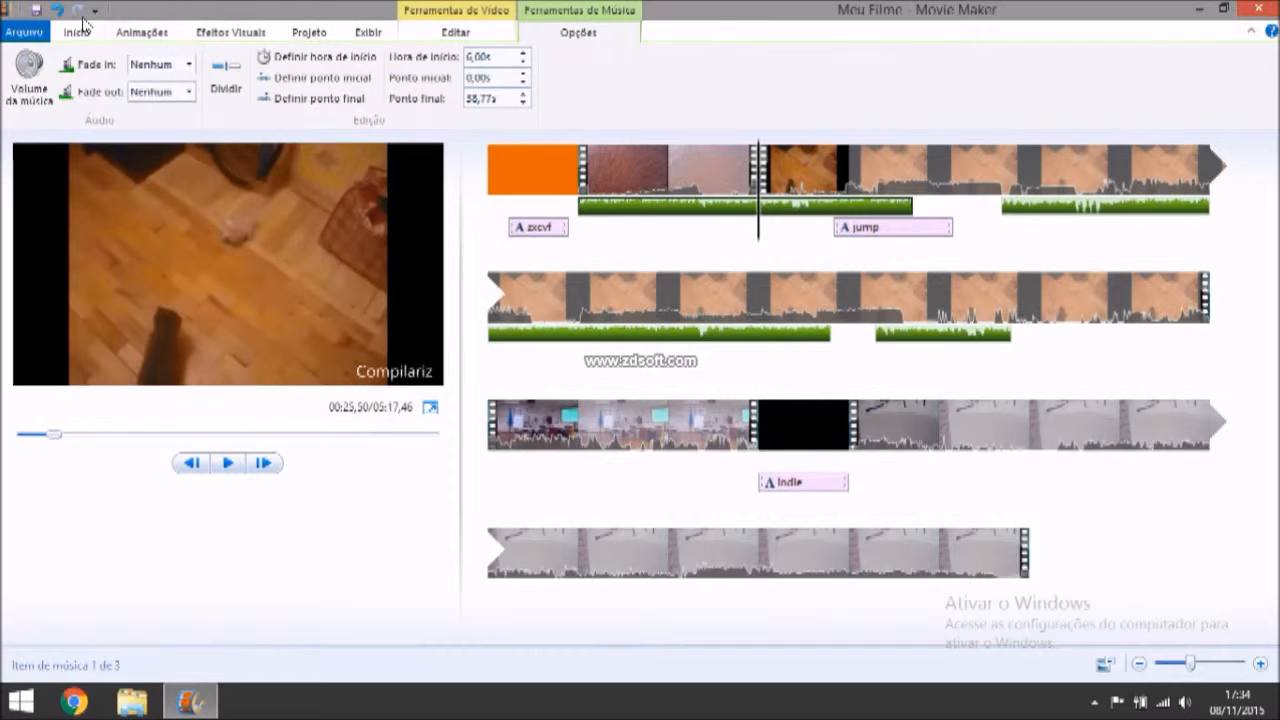
Rotate the third clip to the left four times, through a full turn.
click(75, 33)
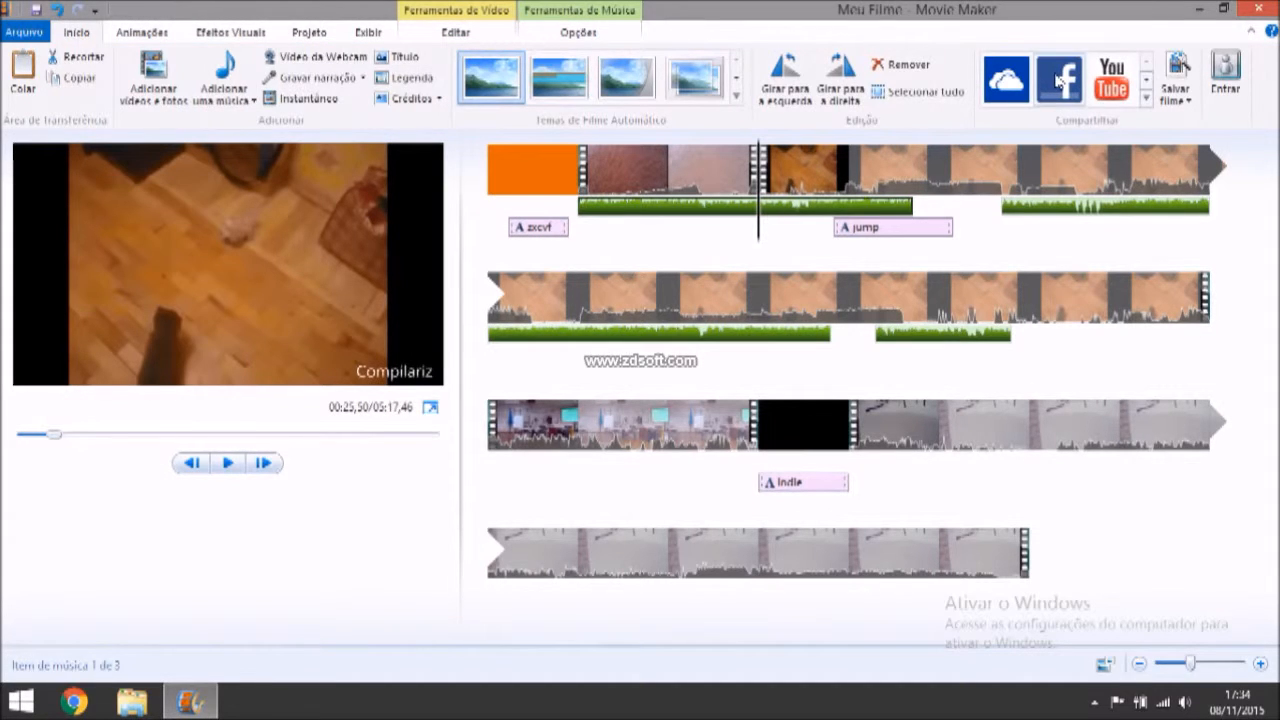
click(782, 76)
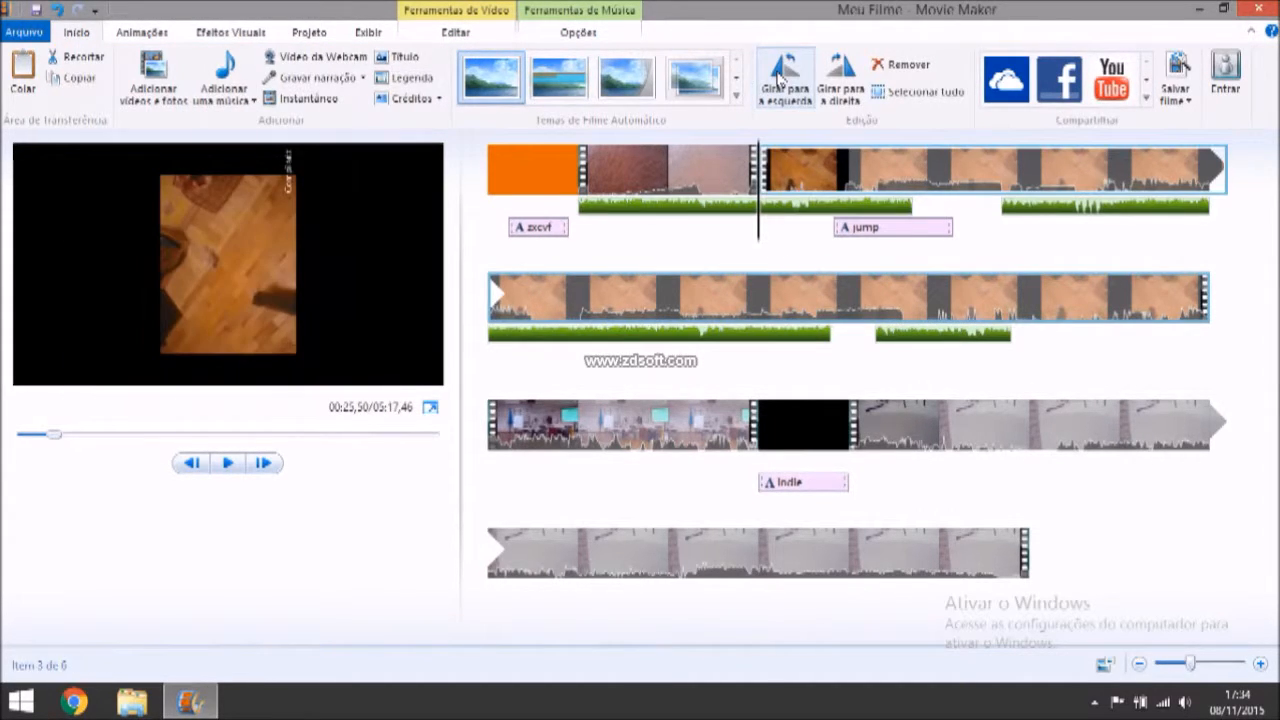
click(782, 76)
click(782, 76)
click(782, 76)
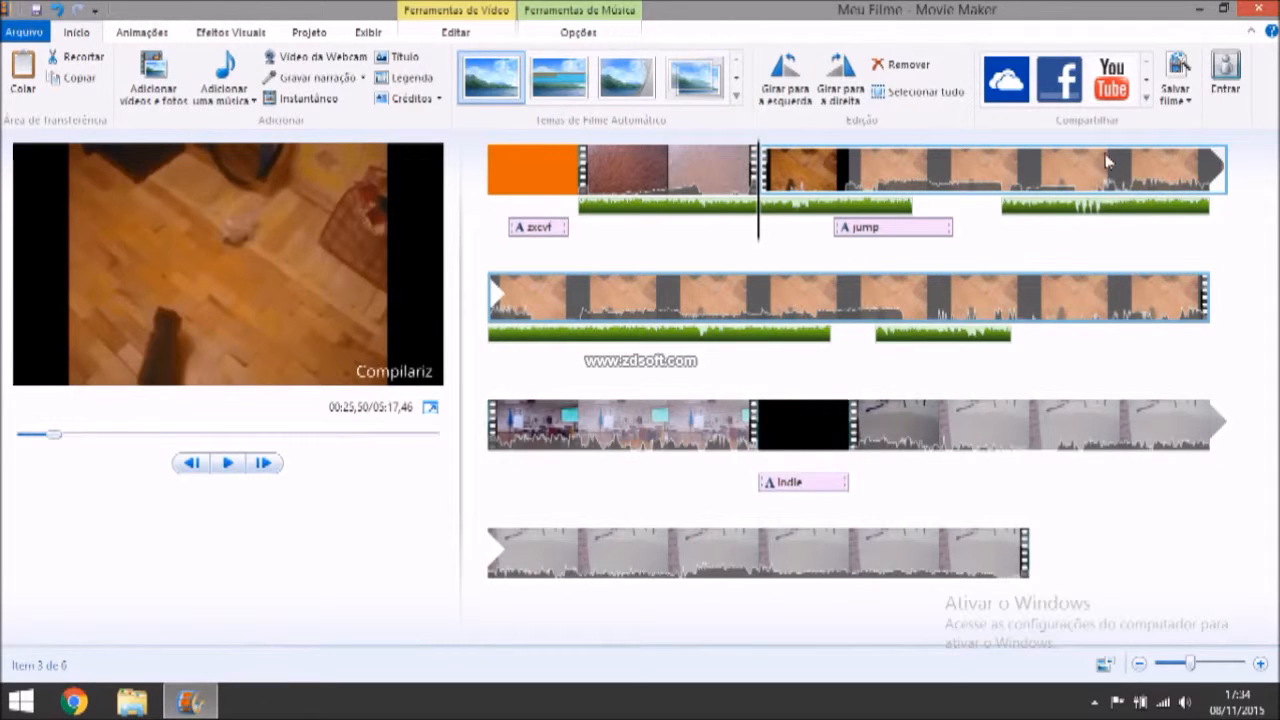
Look through the web publishing services and the export settings available for saving the movie.
click(1145, 99)
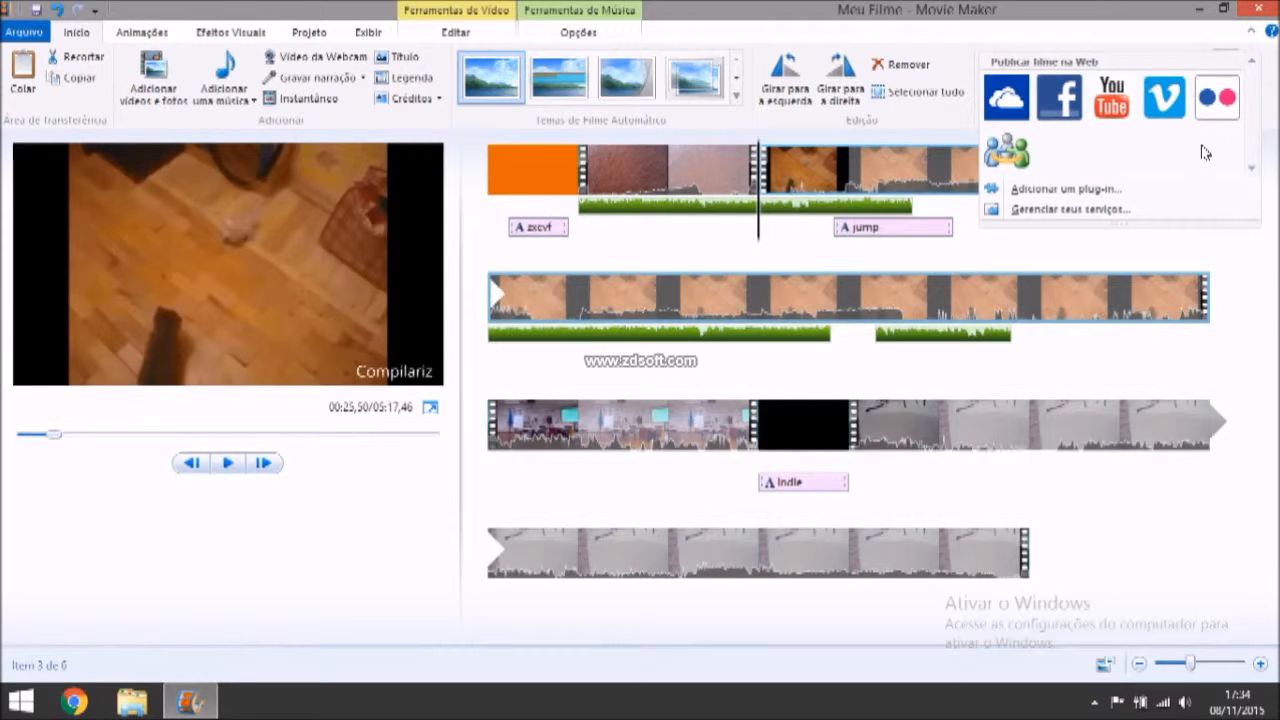
click(1000, 22)
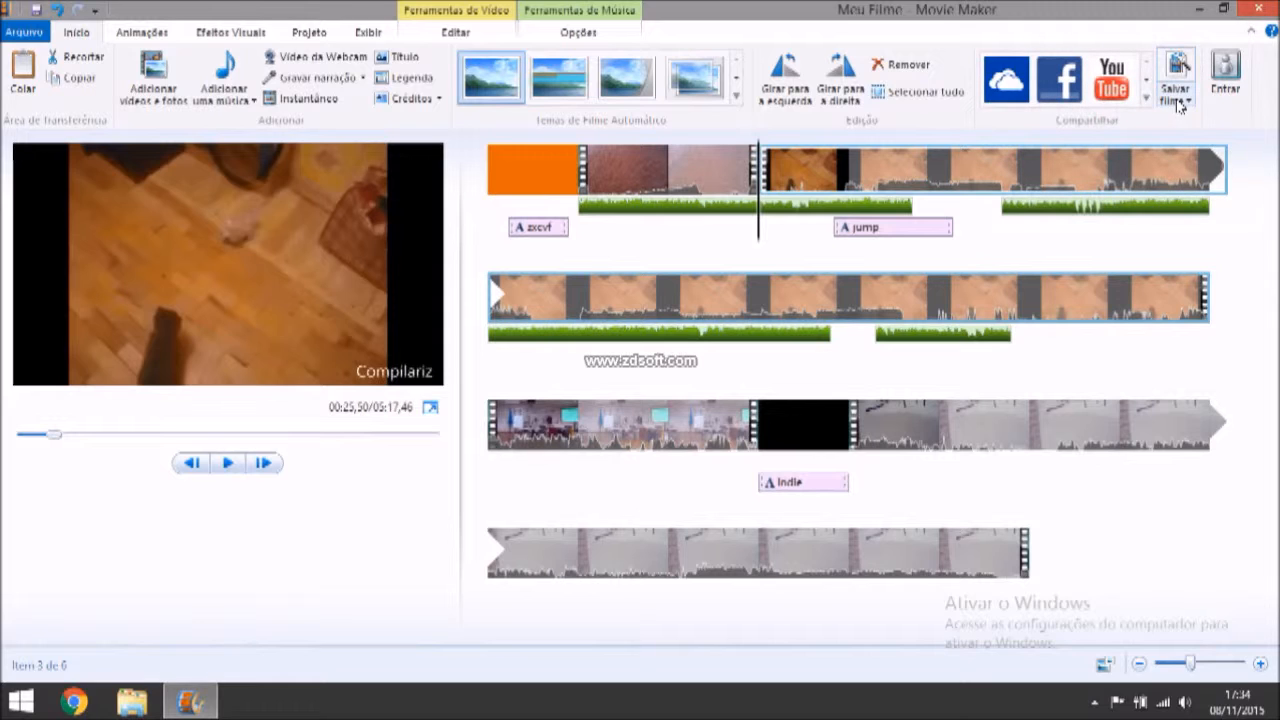
click(1182, 102)
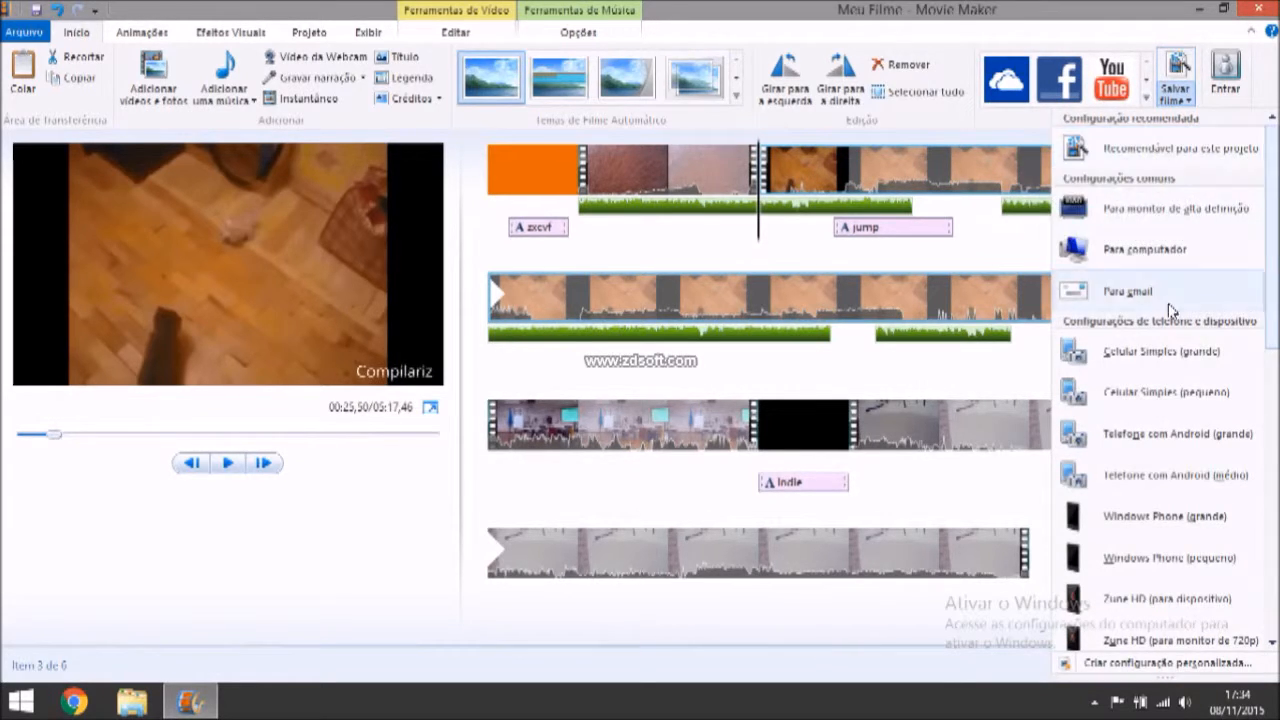
drag(1270, 297, 1270, 112)
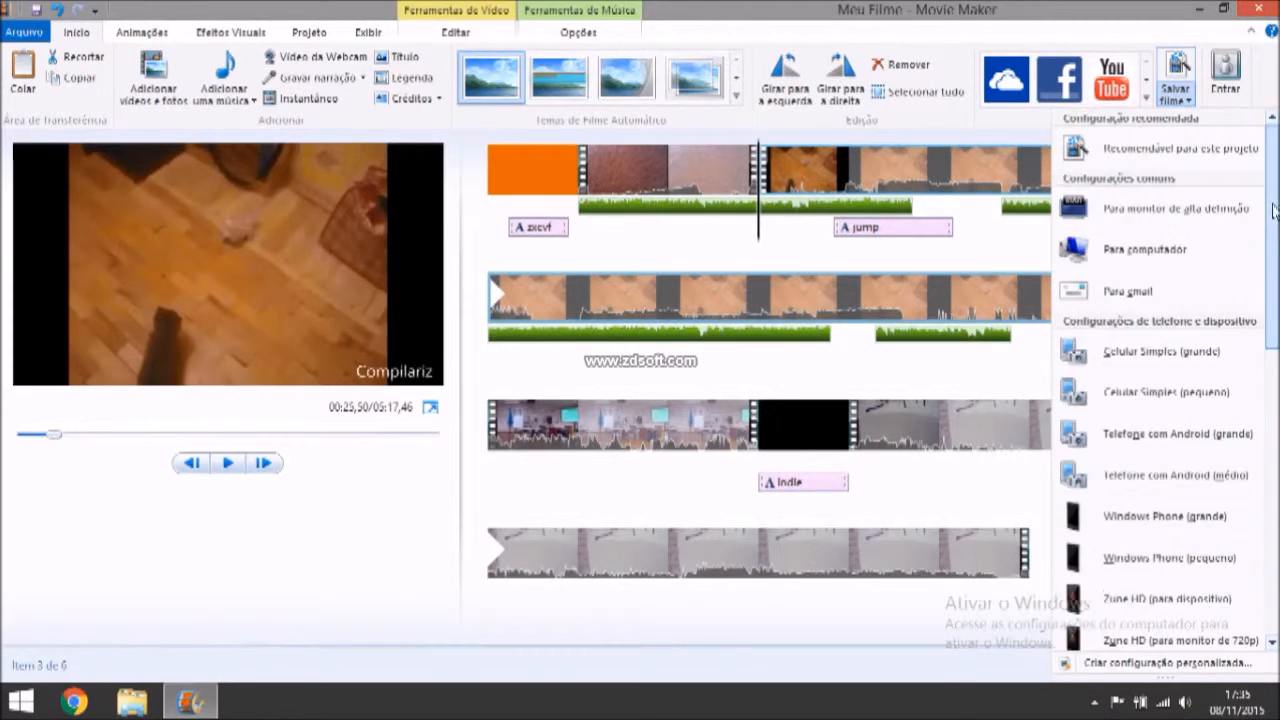
Export the movie to the Desktop with the settings recommended for this project, as an MPEG-4/H.264 video named jkdovnwogm.
click(1128, 150)
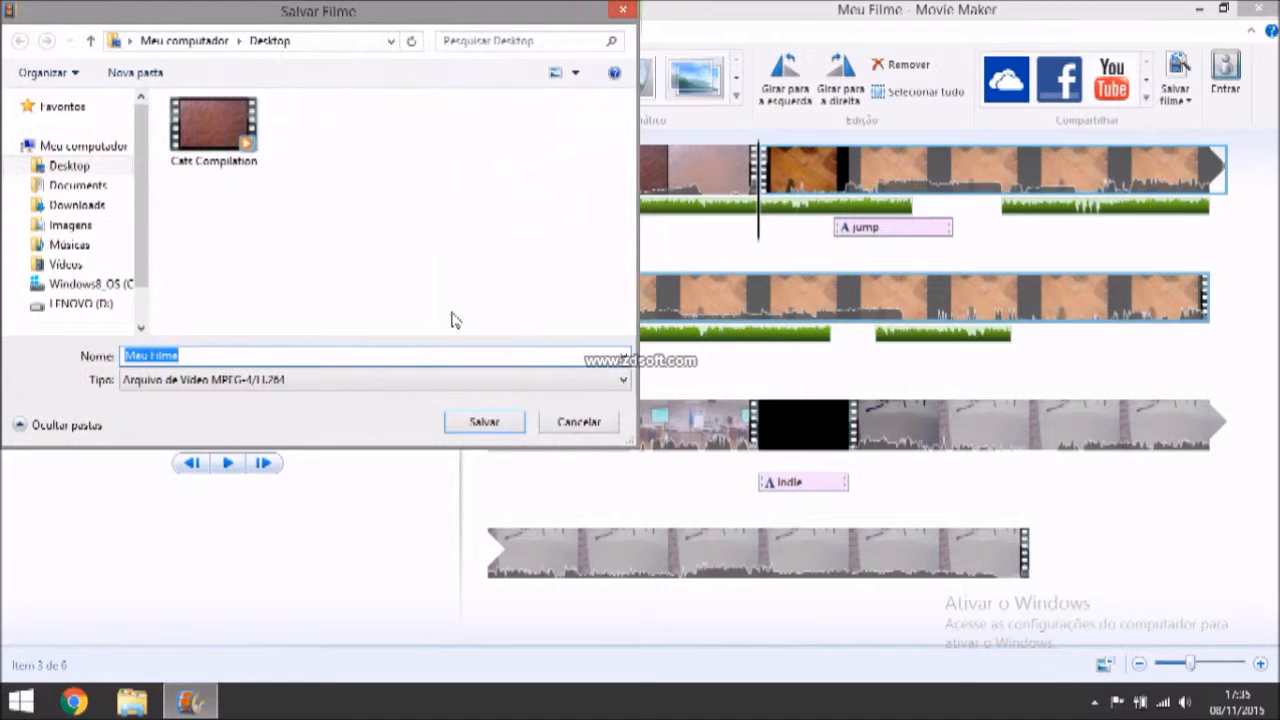
click(100, 146)
click(103, 167)
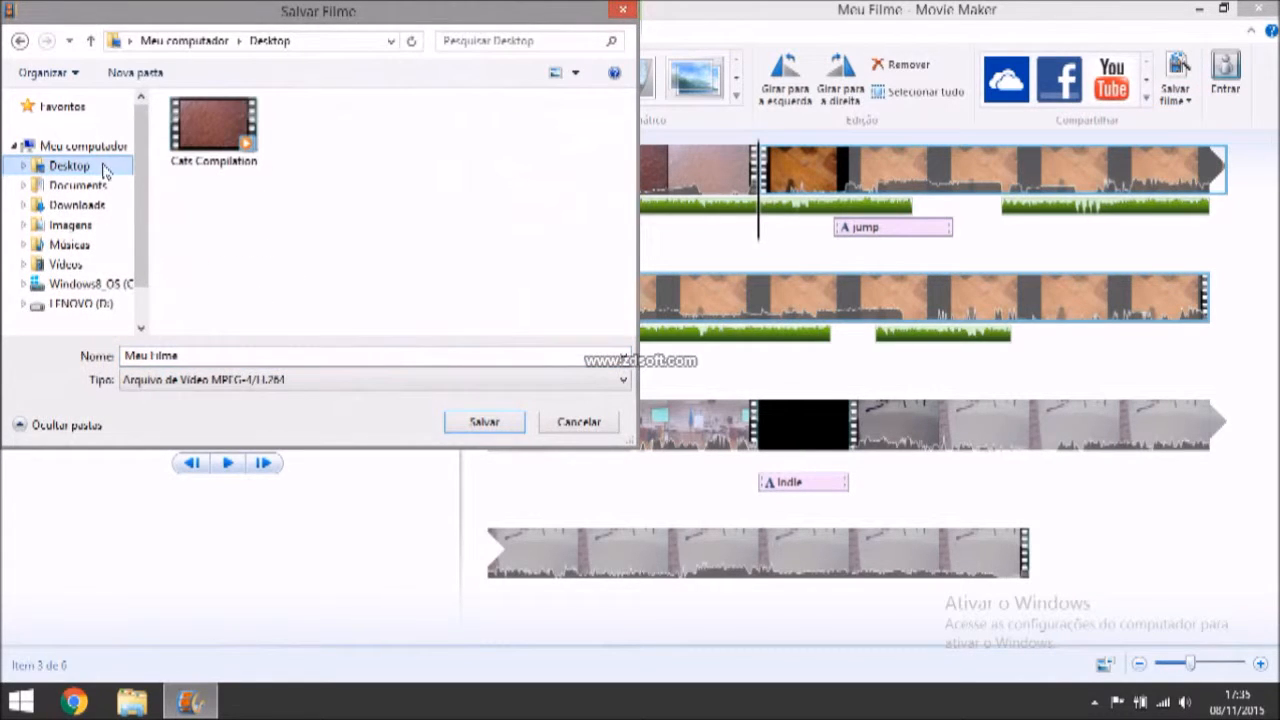
click(234, 355)
text(jkdovnwogm)
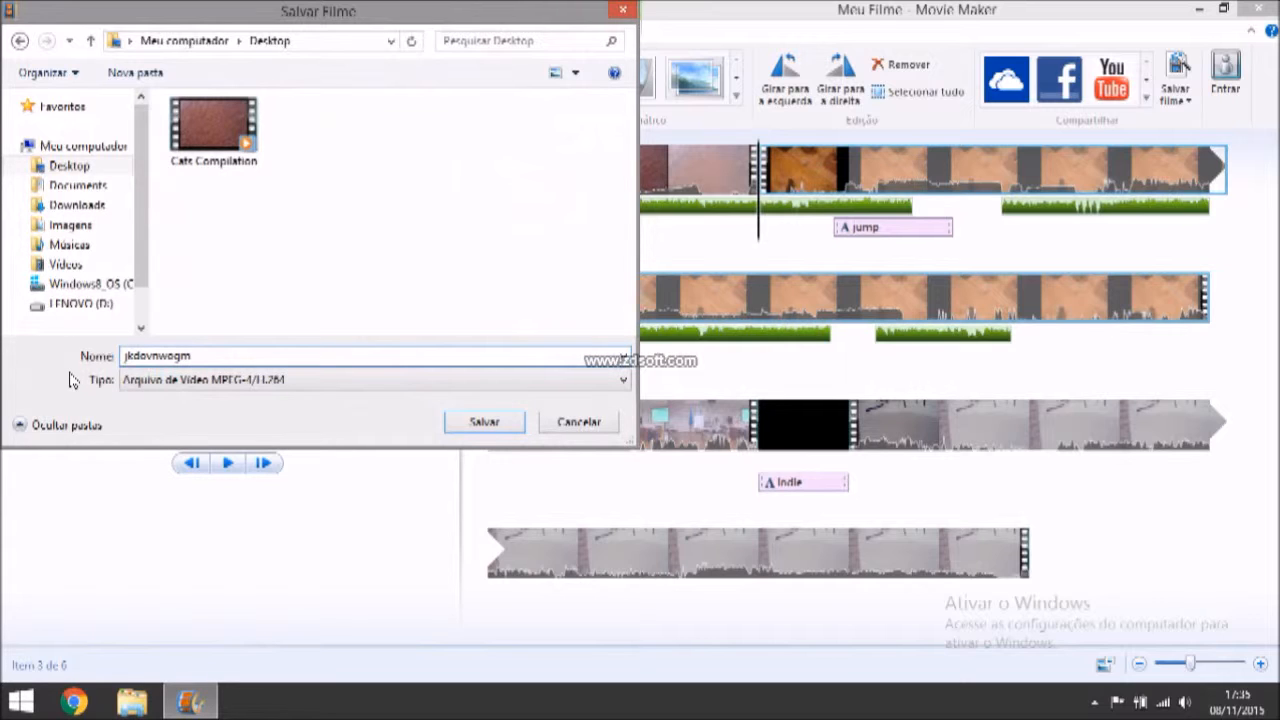
click(508, 428)
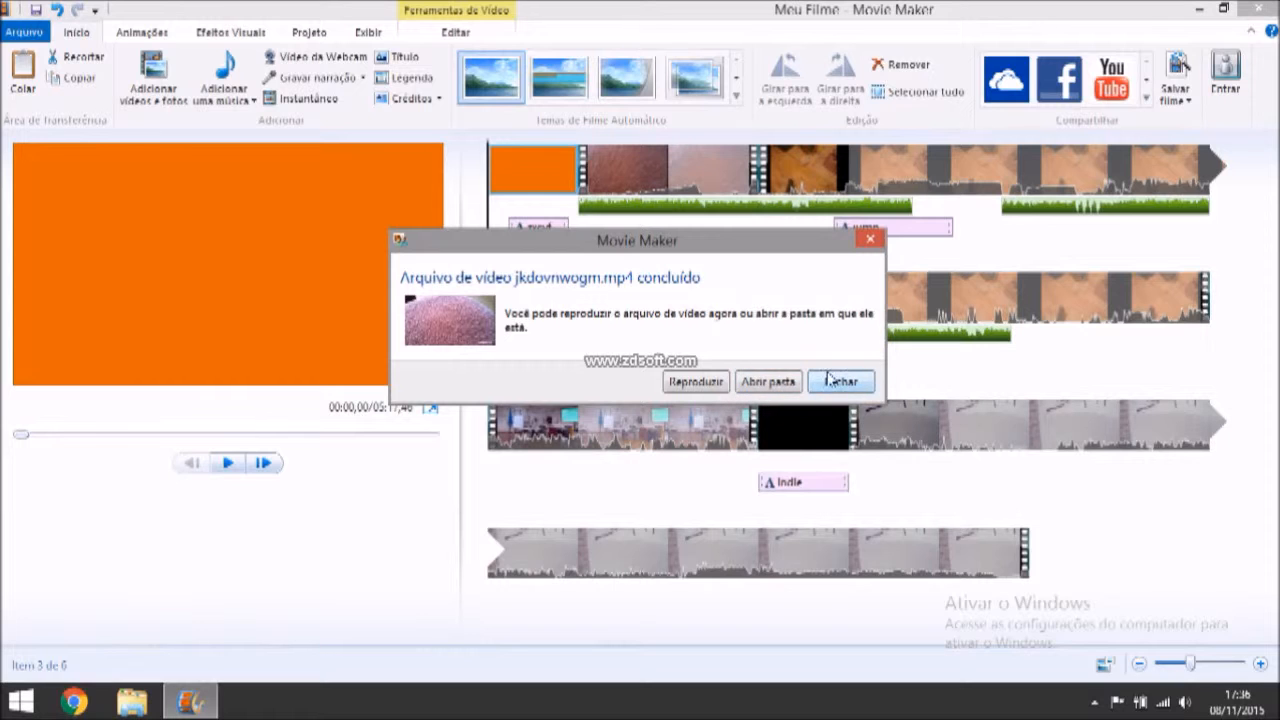
Play the first seconds of the exported video, pause it and close the player.
click(692, 383)
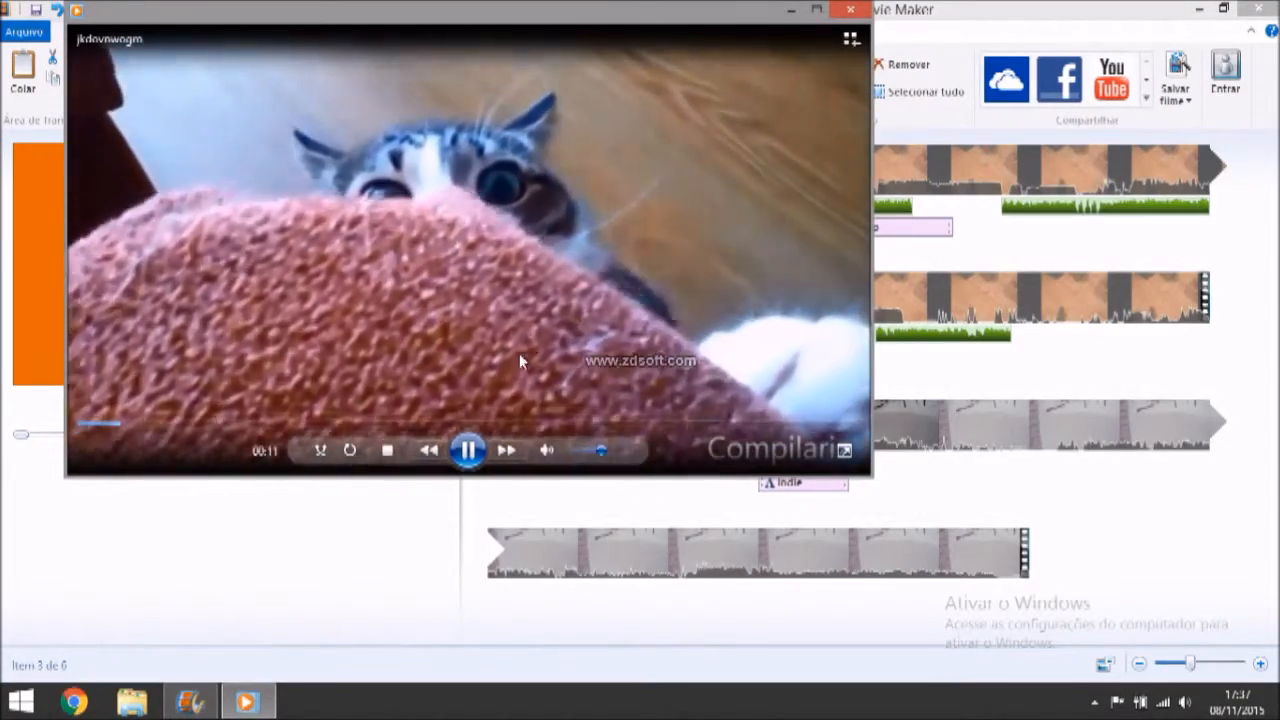
click(469, 451)
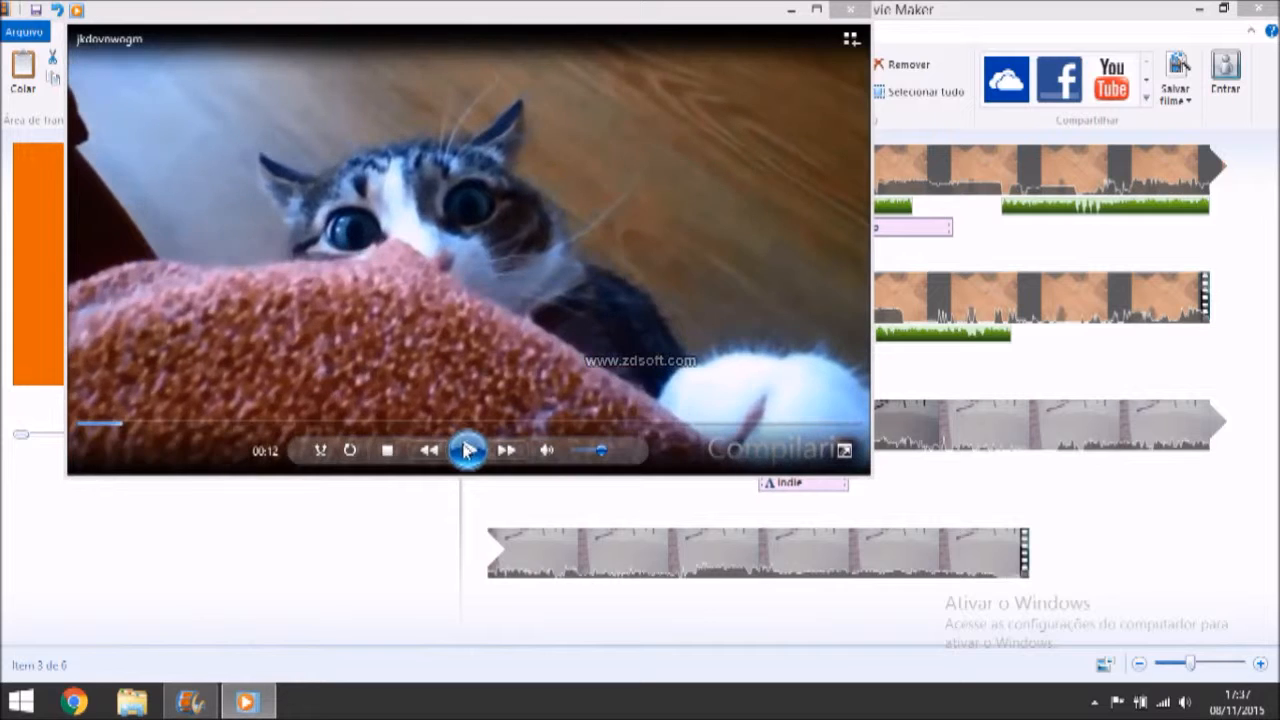
click(858, 10)
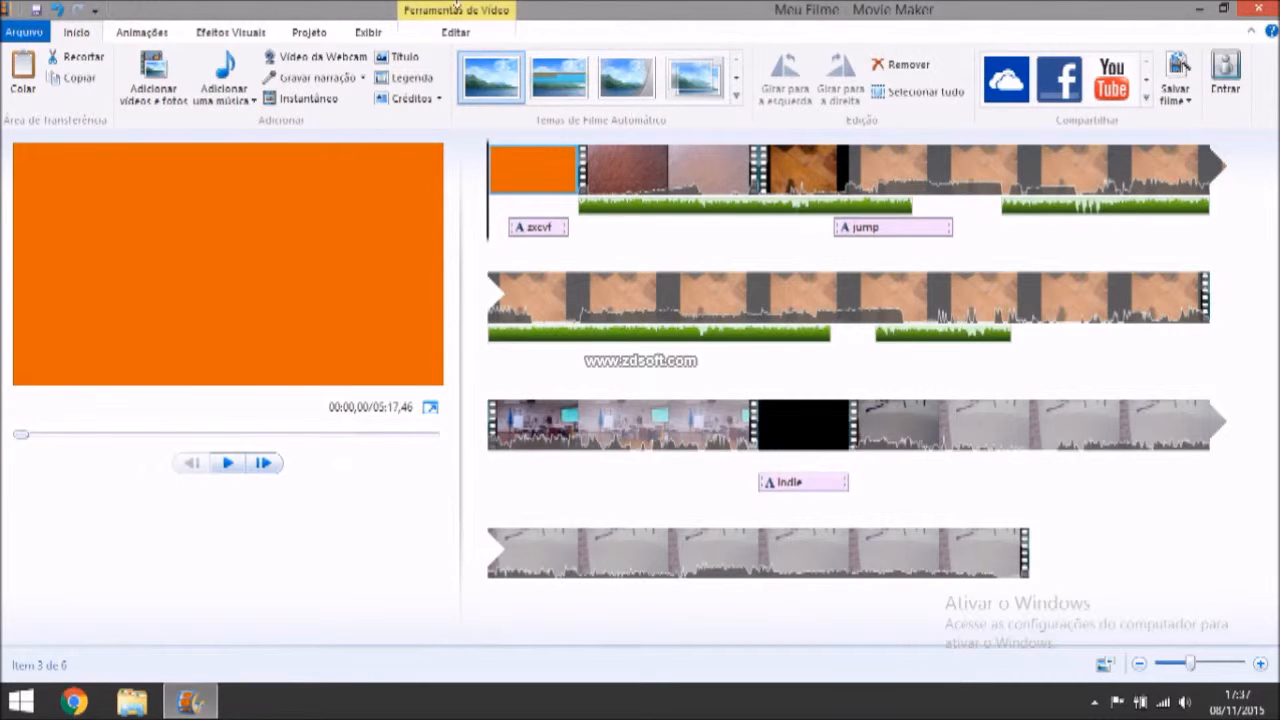
Save the Movie Maker project to the Desktop under the name finif.
click(17, 35)
click(91, 148)
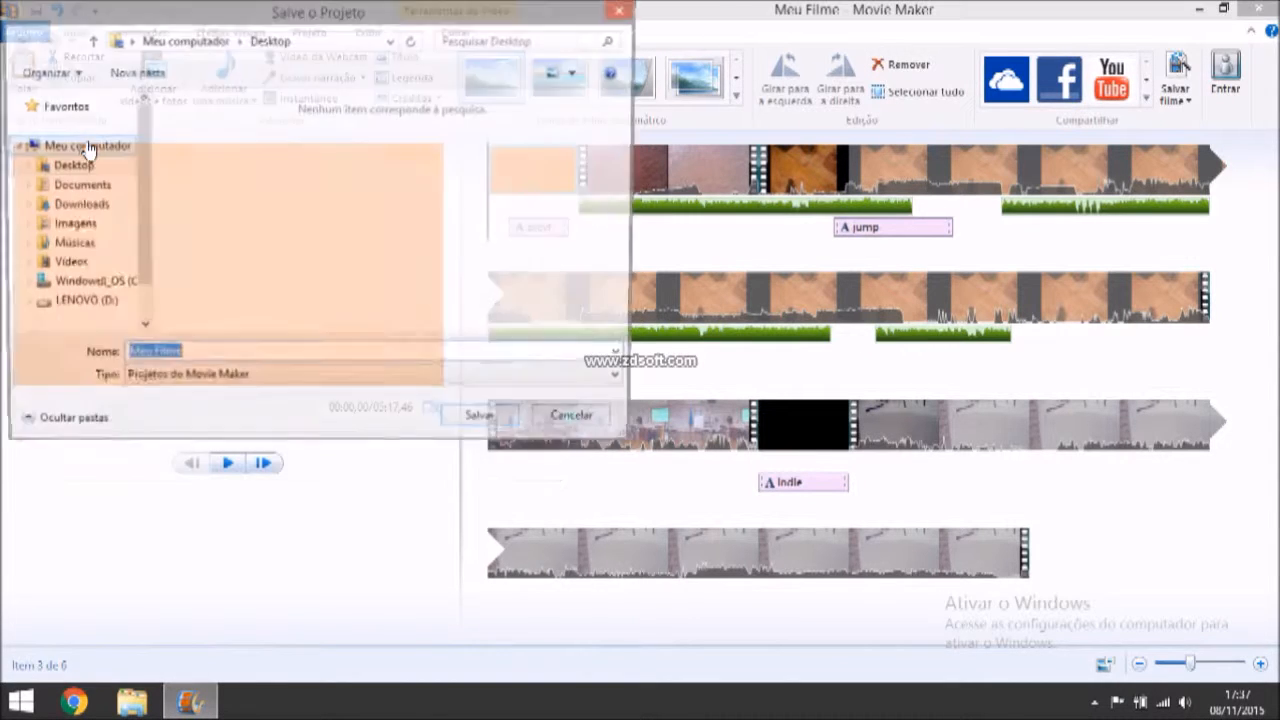
text(tinit)
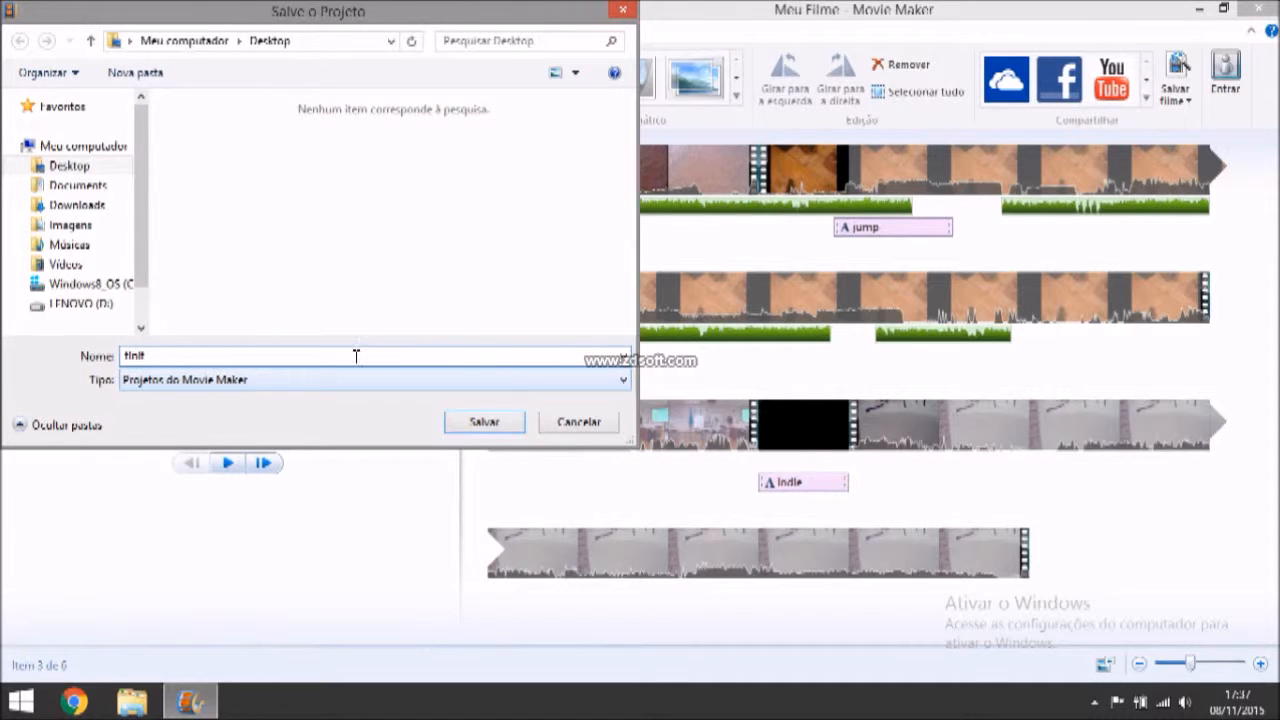
click(486, 419)
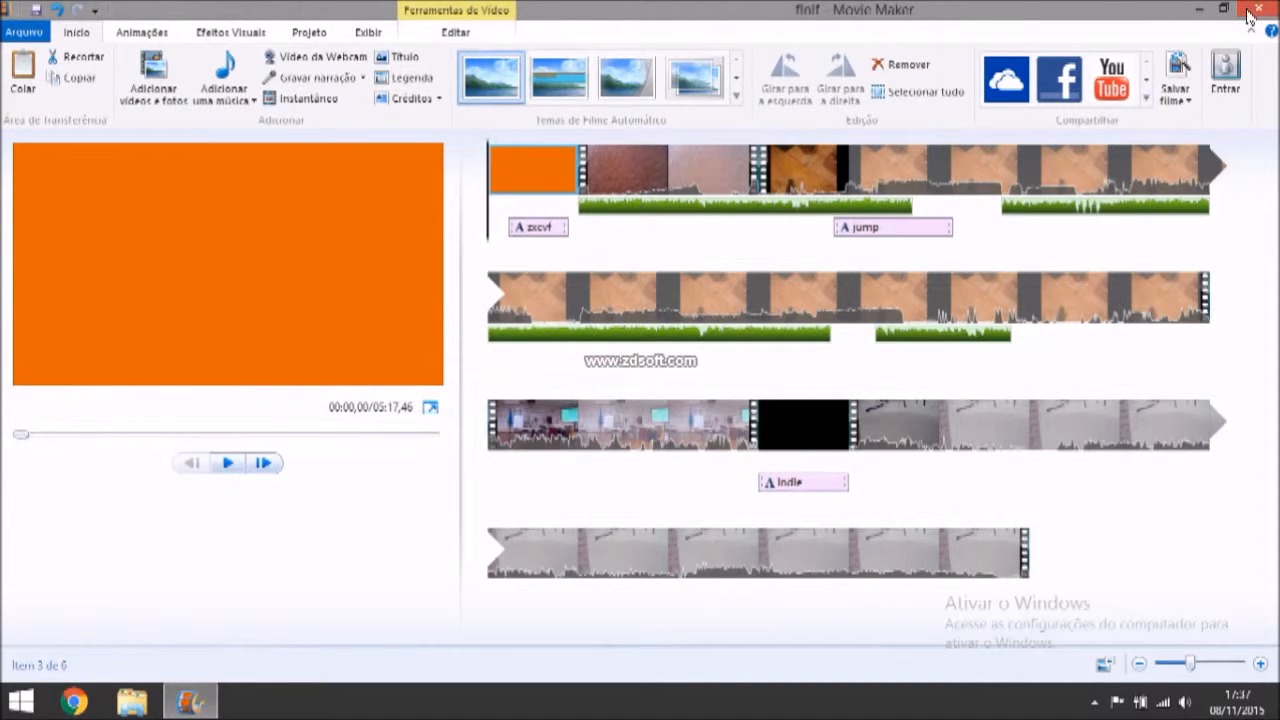
Close Movie Maker, reopen the saved finif project from the desktop and look at its movie export settings.
click(1248, 12)
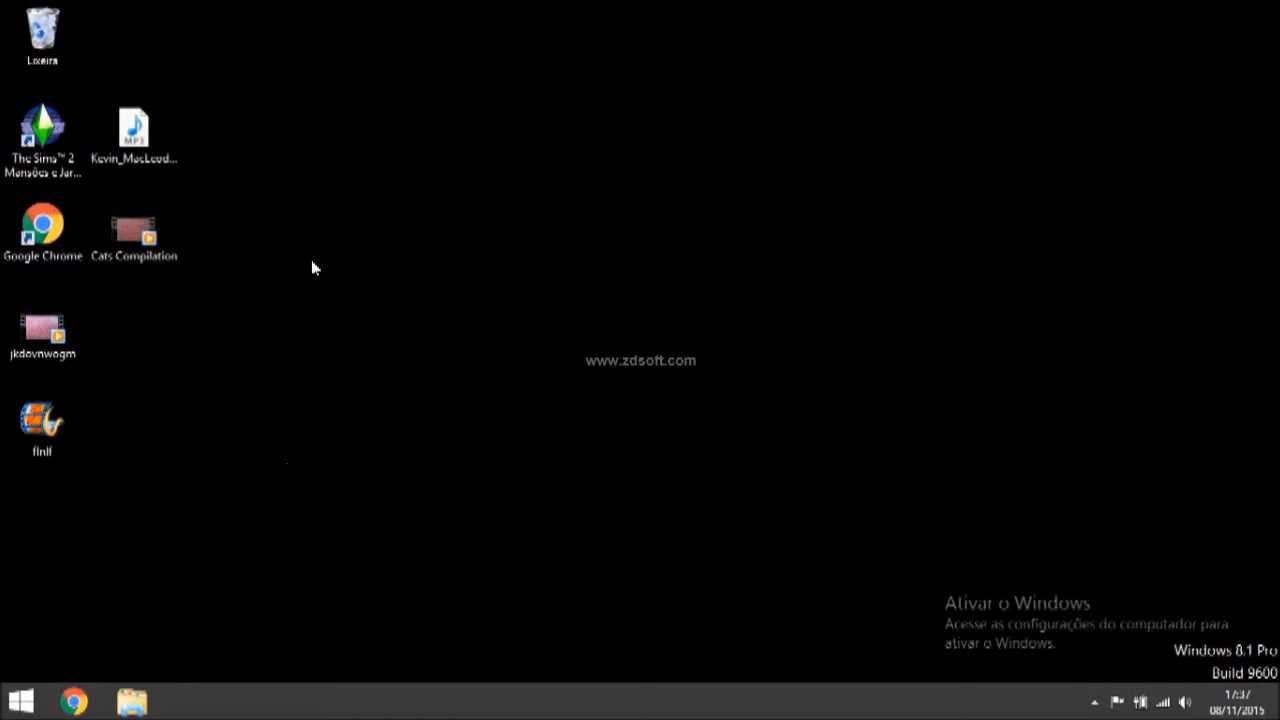
double_click(56, 428)
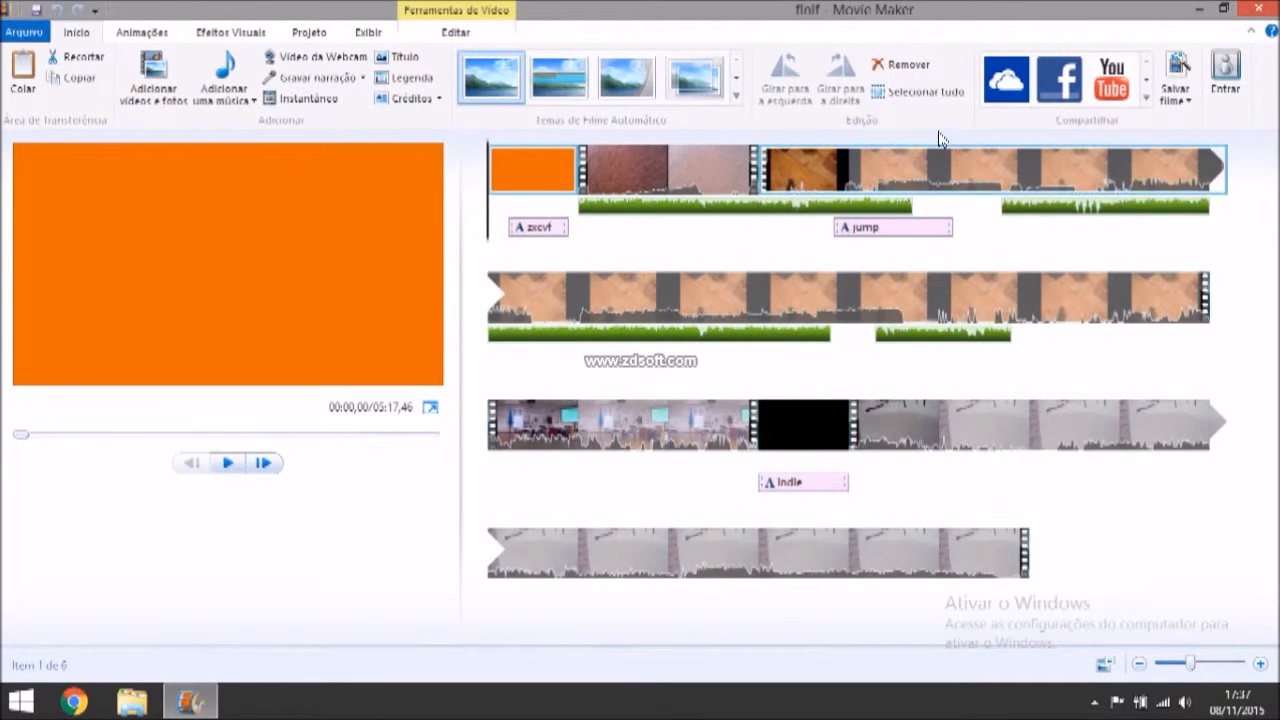
click(1178, 95)
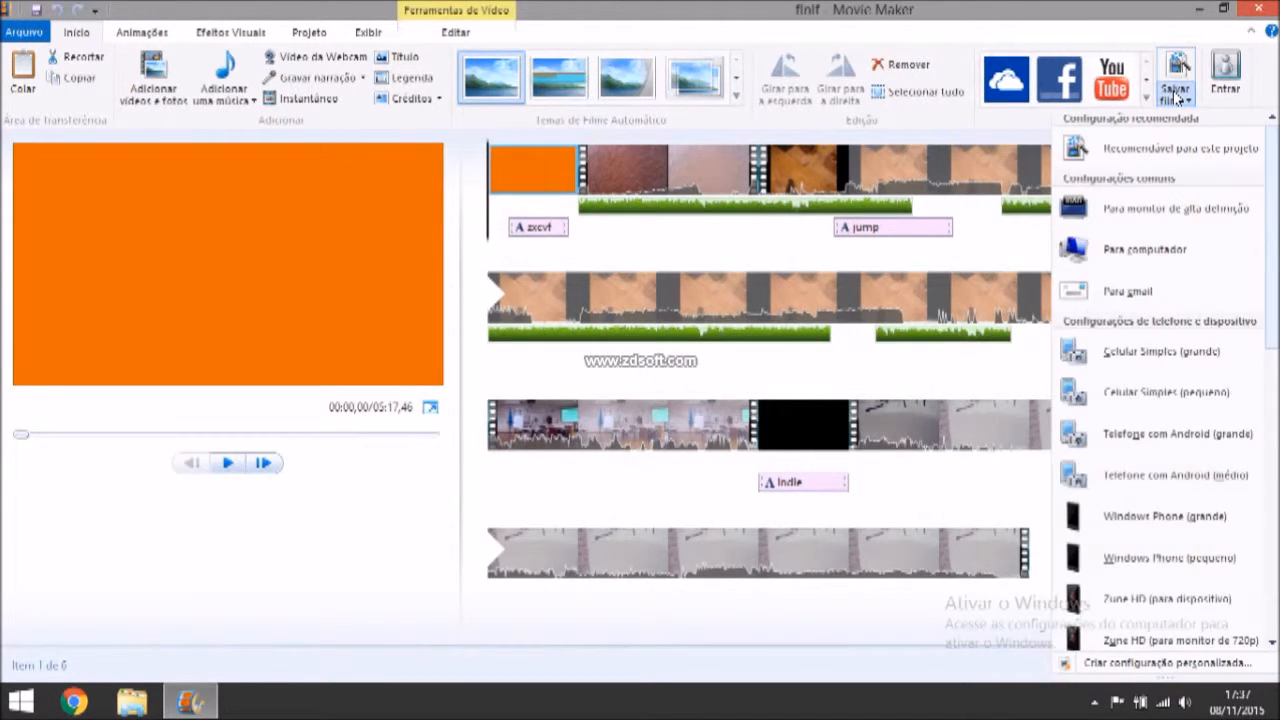
click(1177, 95)
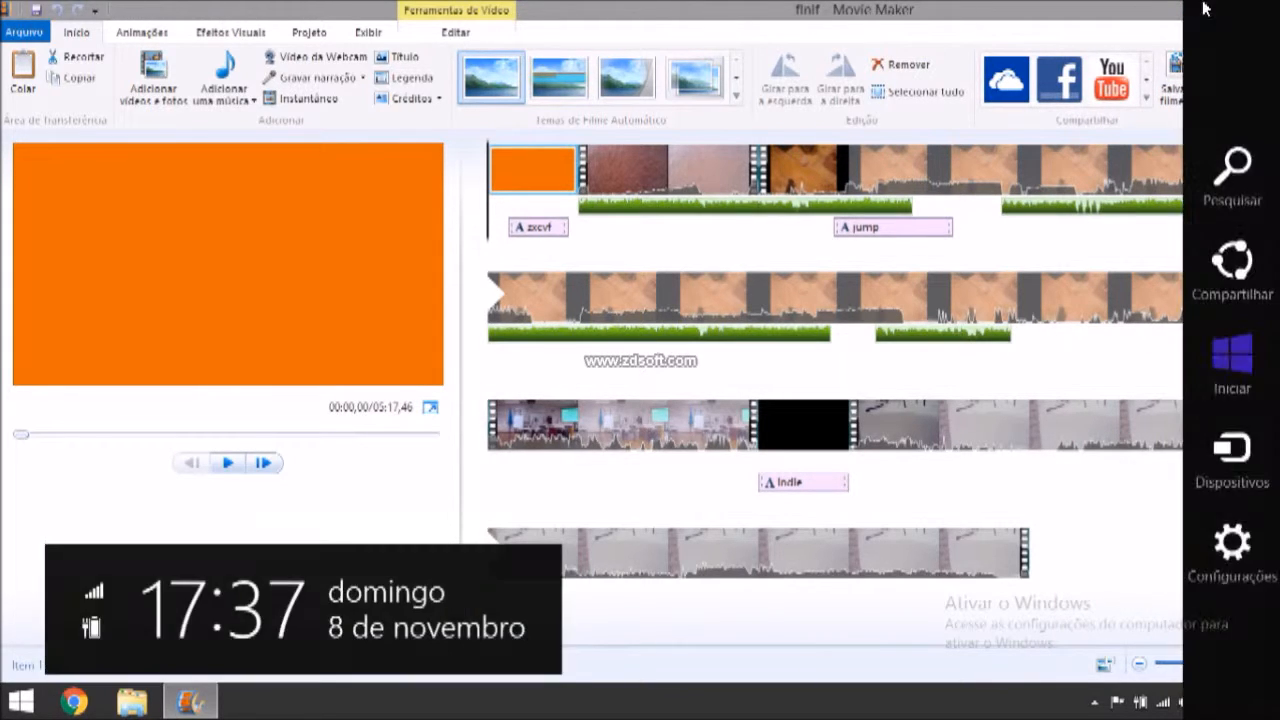
Play the exported jkdovnwogm video from the desktop, skipping ahead twice, and return to the export settings of the Movie Maker project.
click(1199, 8)
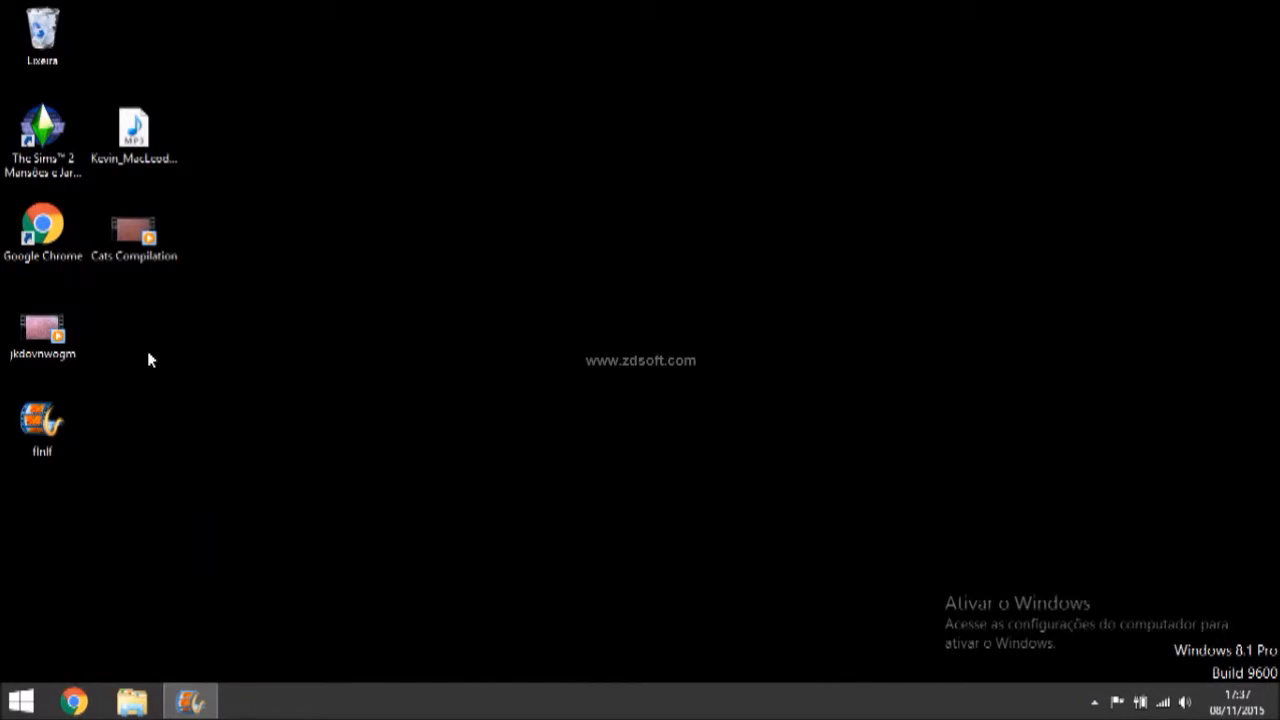
double_click(54, 336)
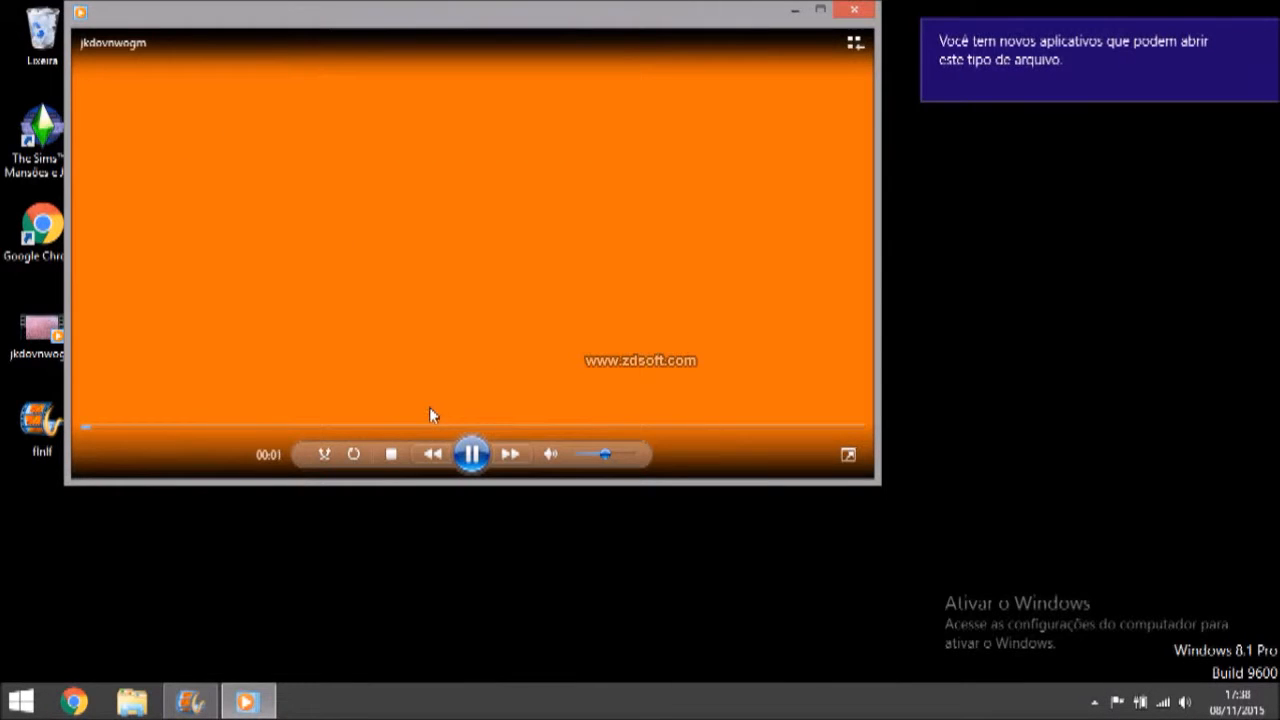
click(386, 427)
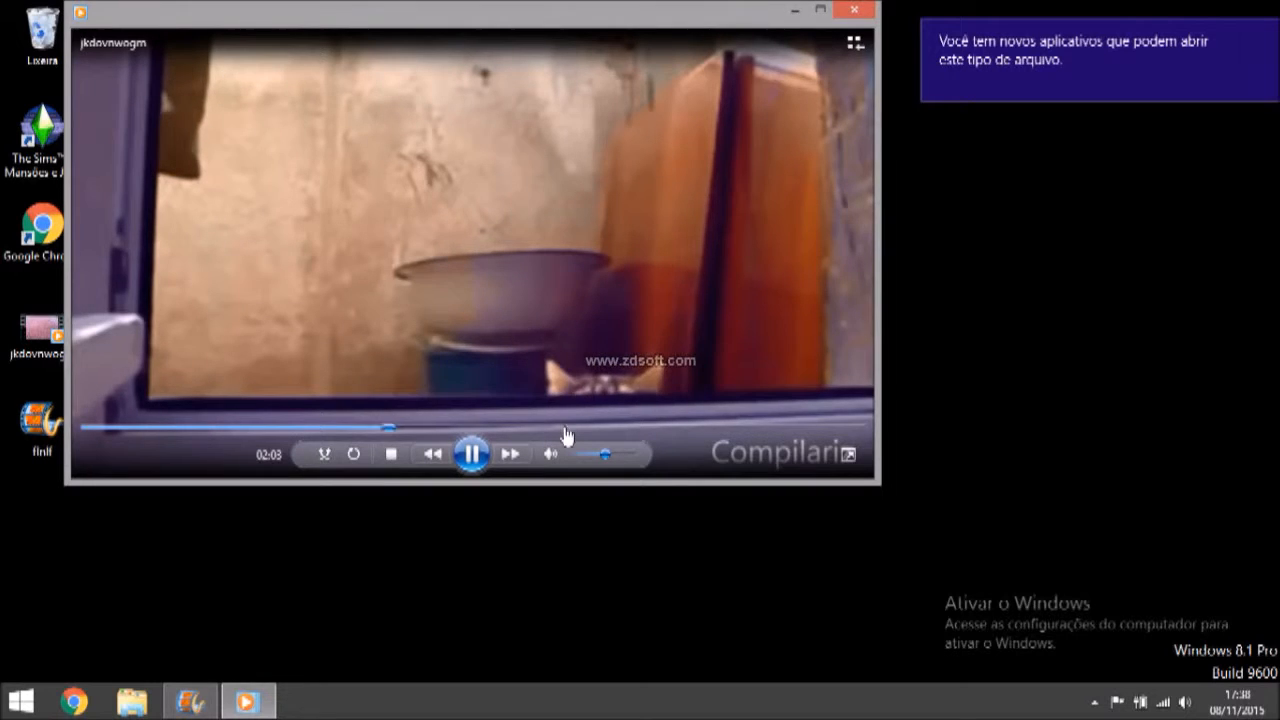
click(567, 429)
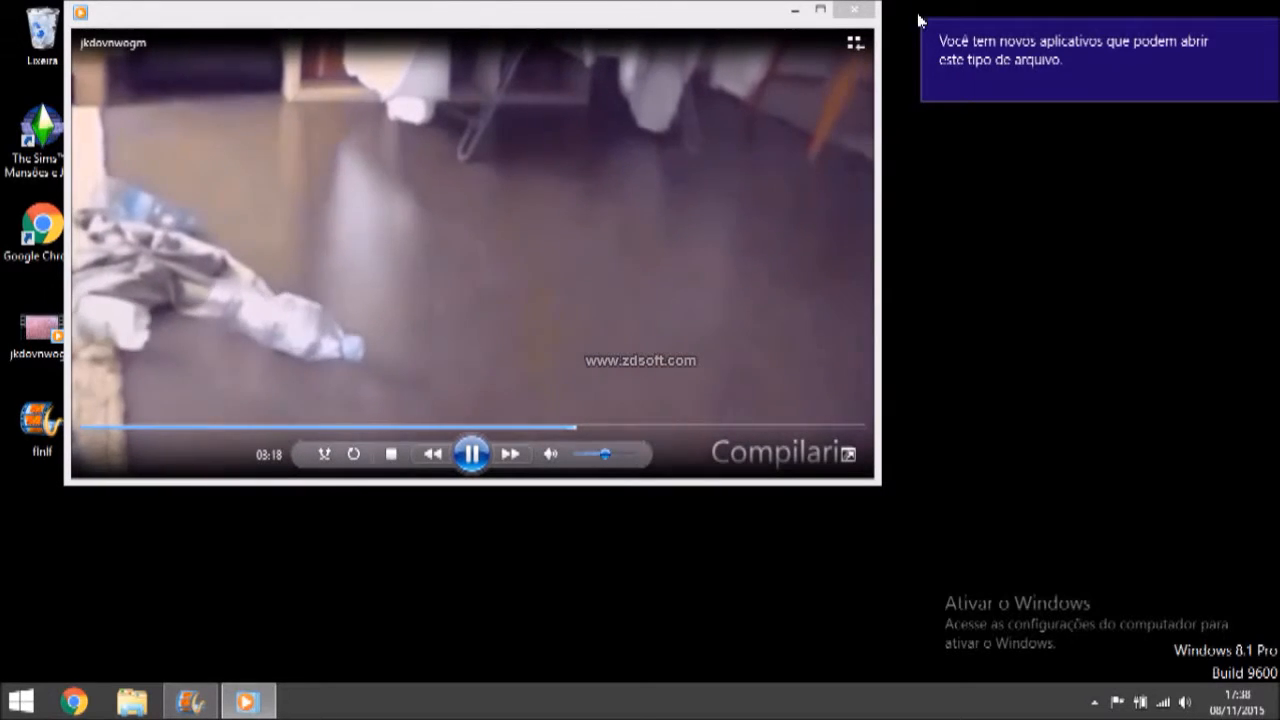
click(854, 9)
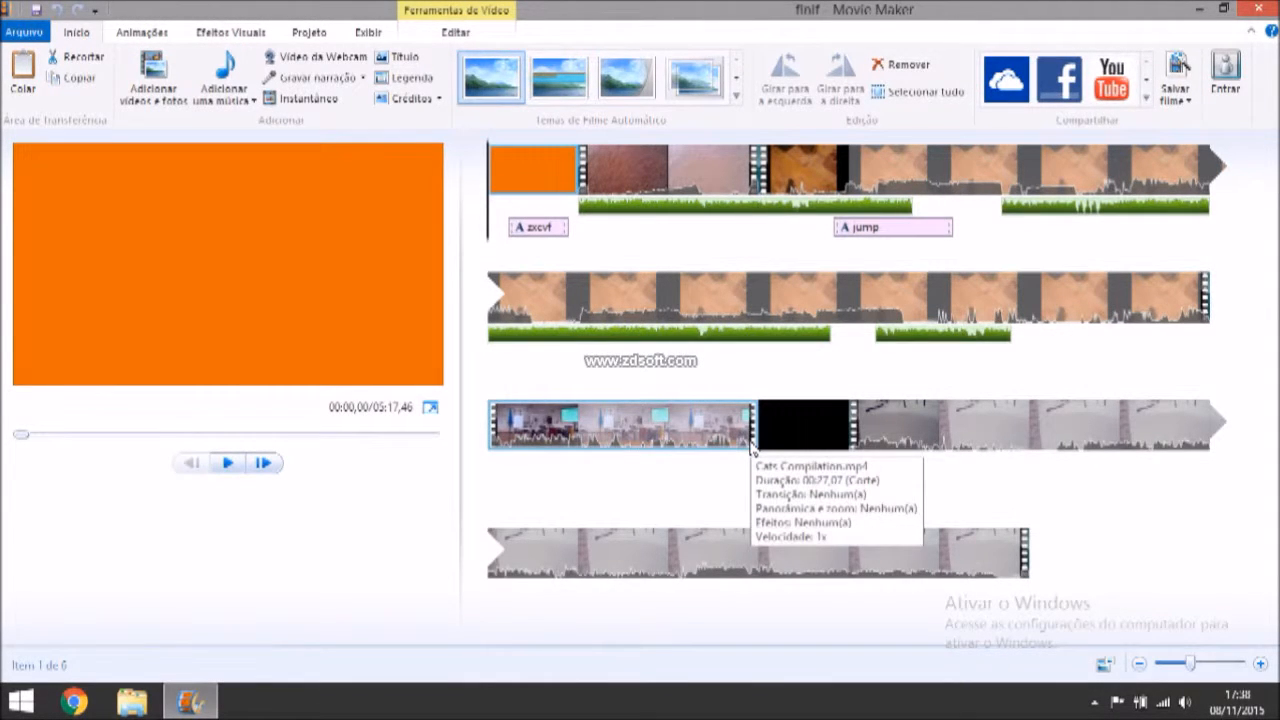
click(1174, 94)
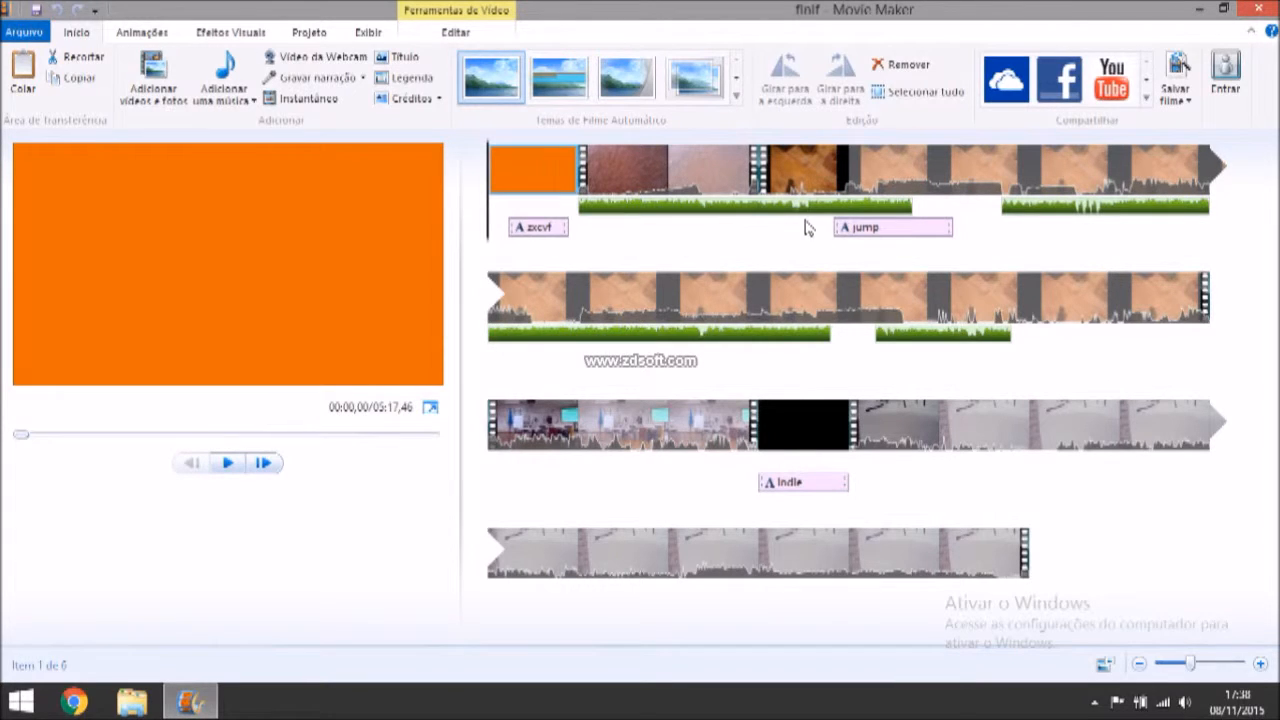
Close Movie Maker, create a desktop folder named bl and move the Cats Compilation video into it.
click(1258, 12)
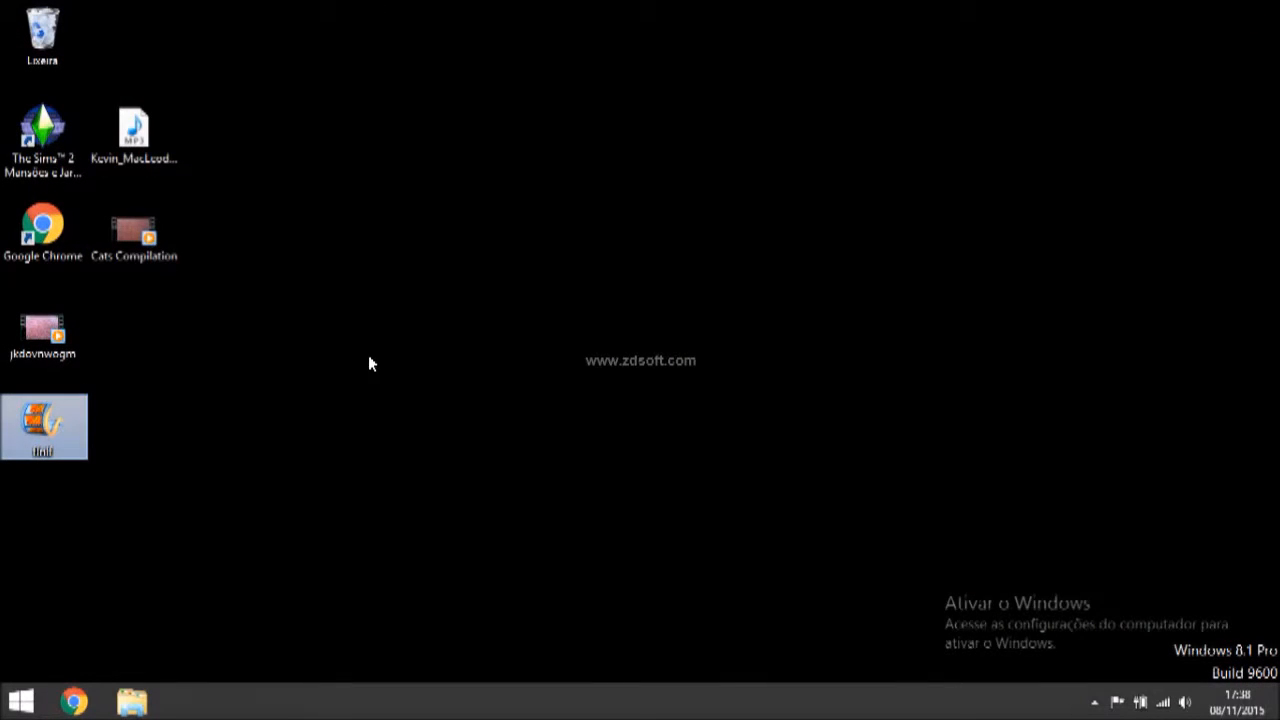
right_click(258, 320)
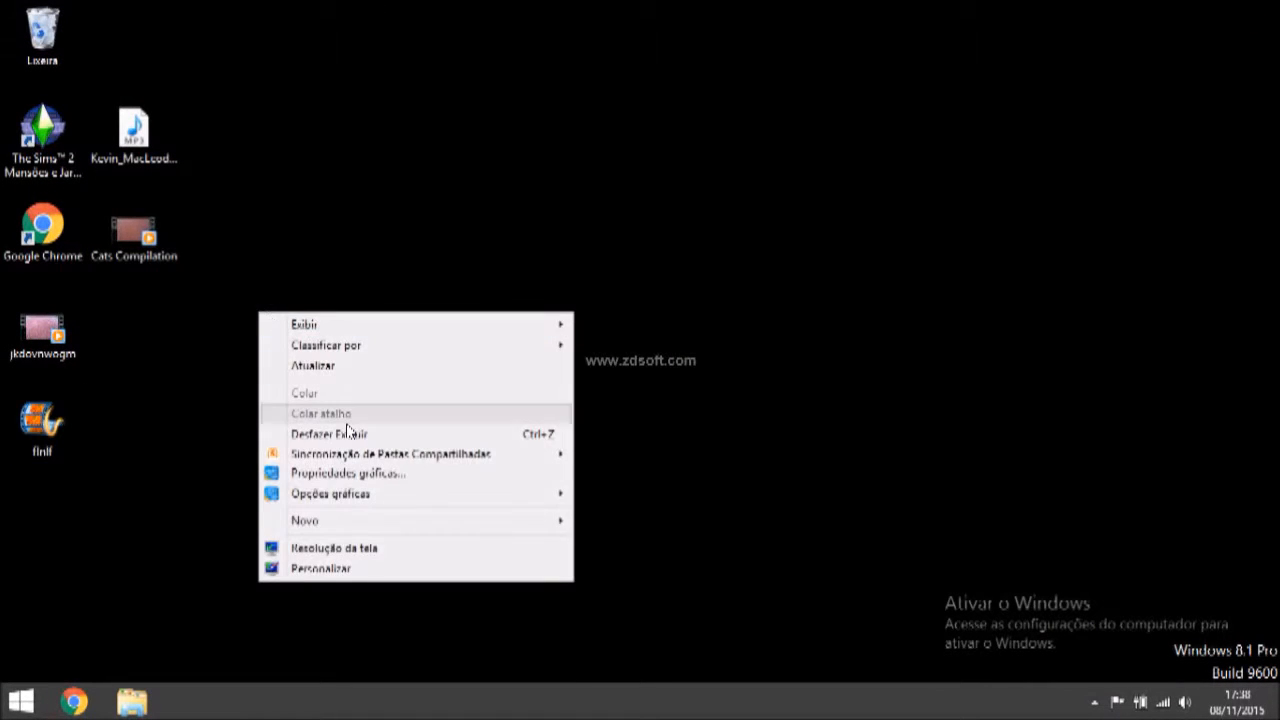
mouse_move(477, 512)
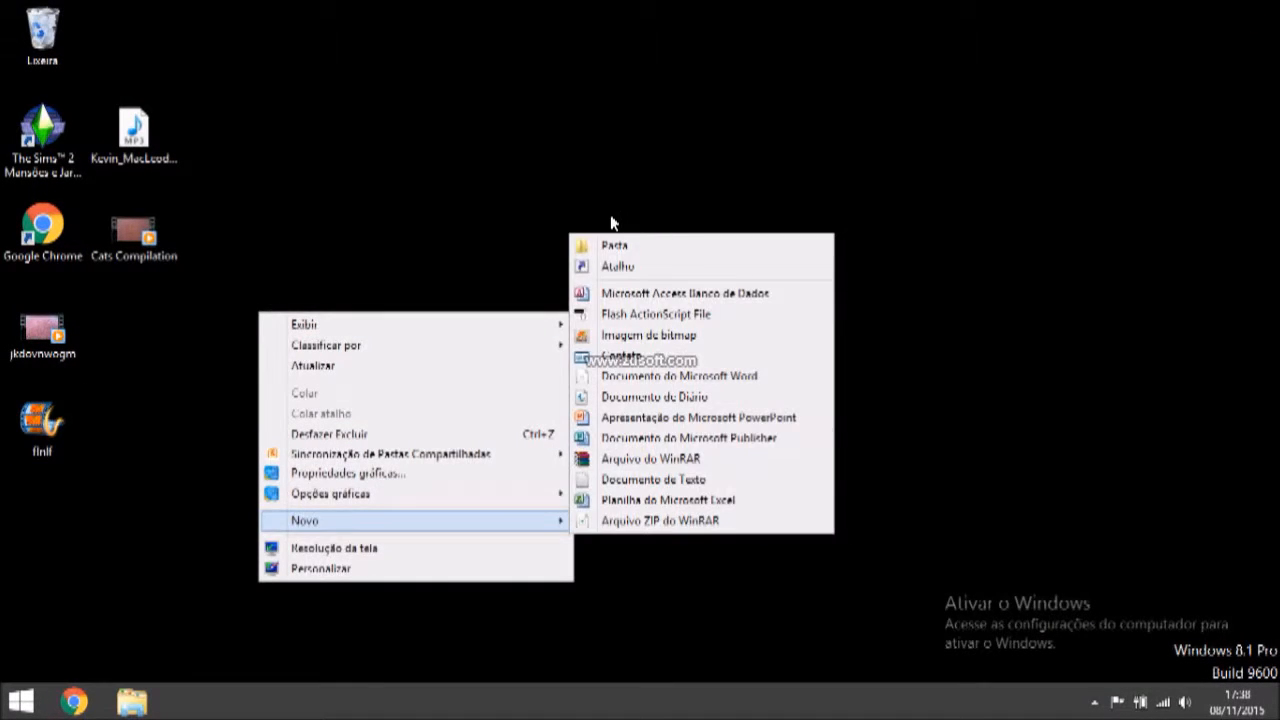
click(600, 248)
text(ti)
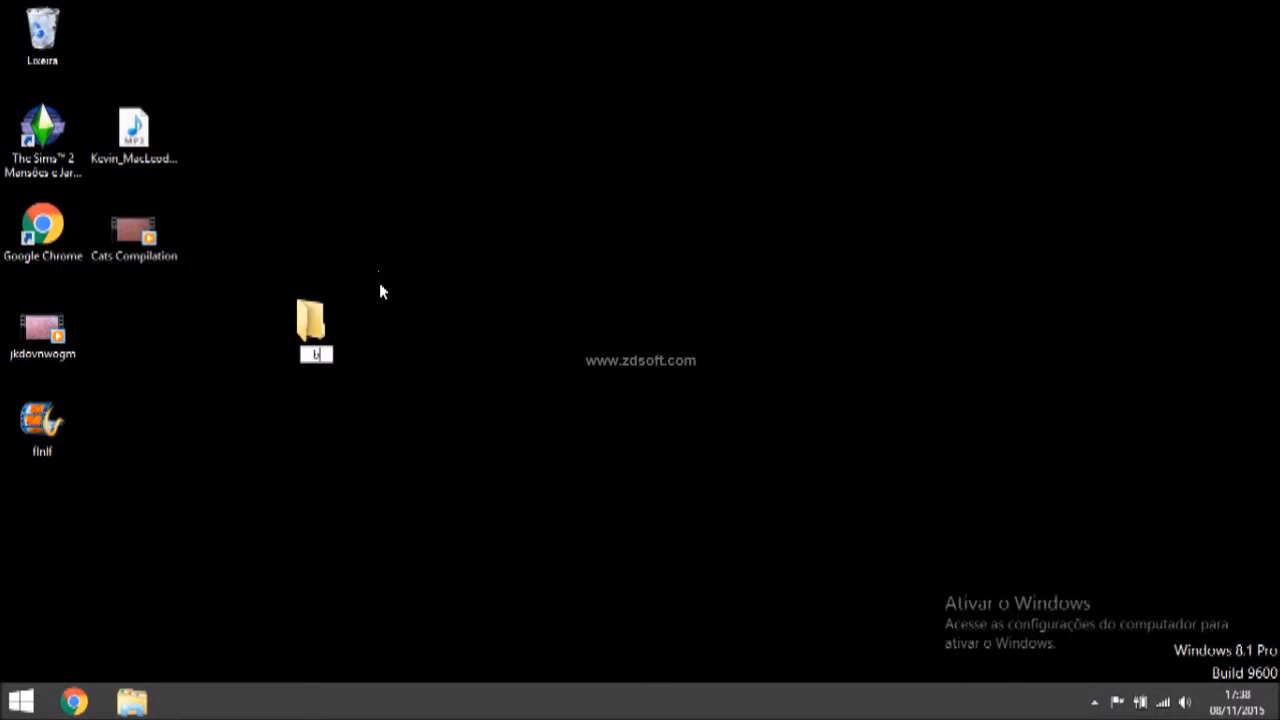
key(Return)
drag(134, 235, 135, 70)
click(260, 138)
Reopen the finif project from the desktop, play the first seconds of its preview and close Movie Maker.
click(61, 429)
double_click(44, 437)
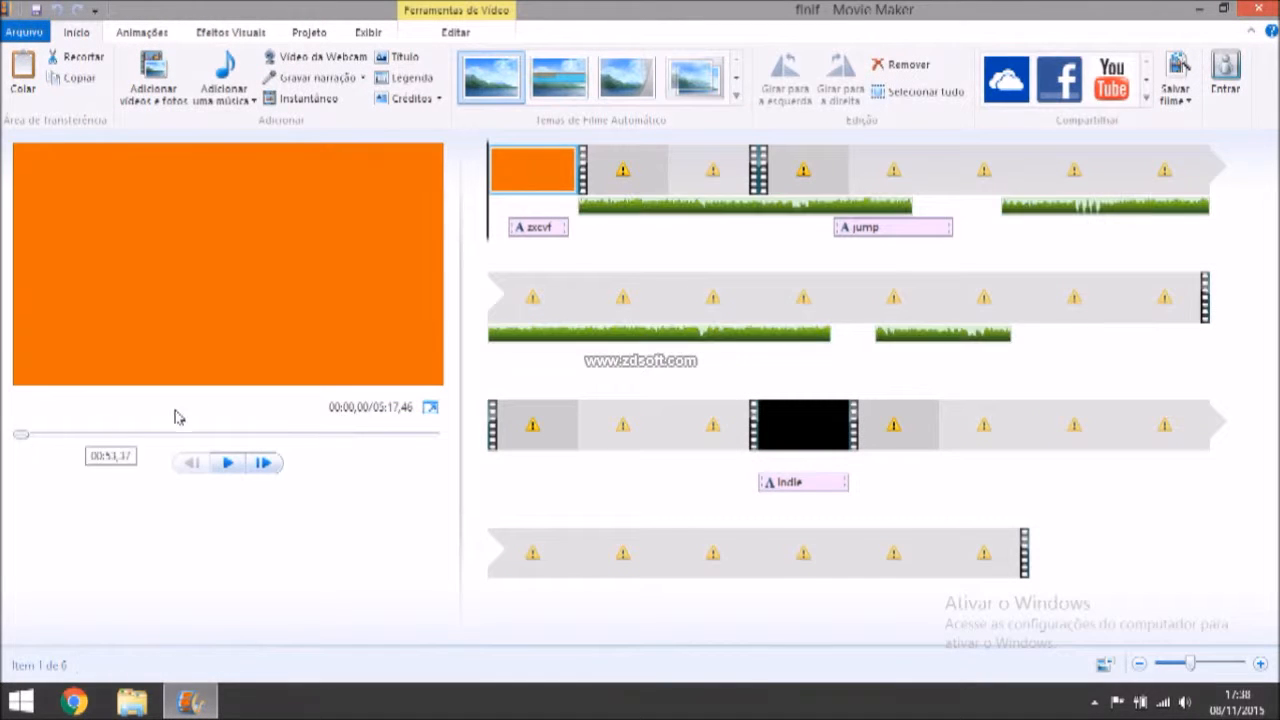
click(228, 463)
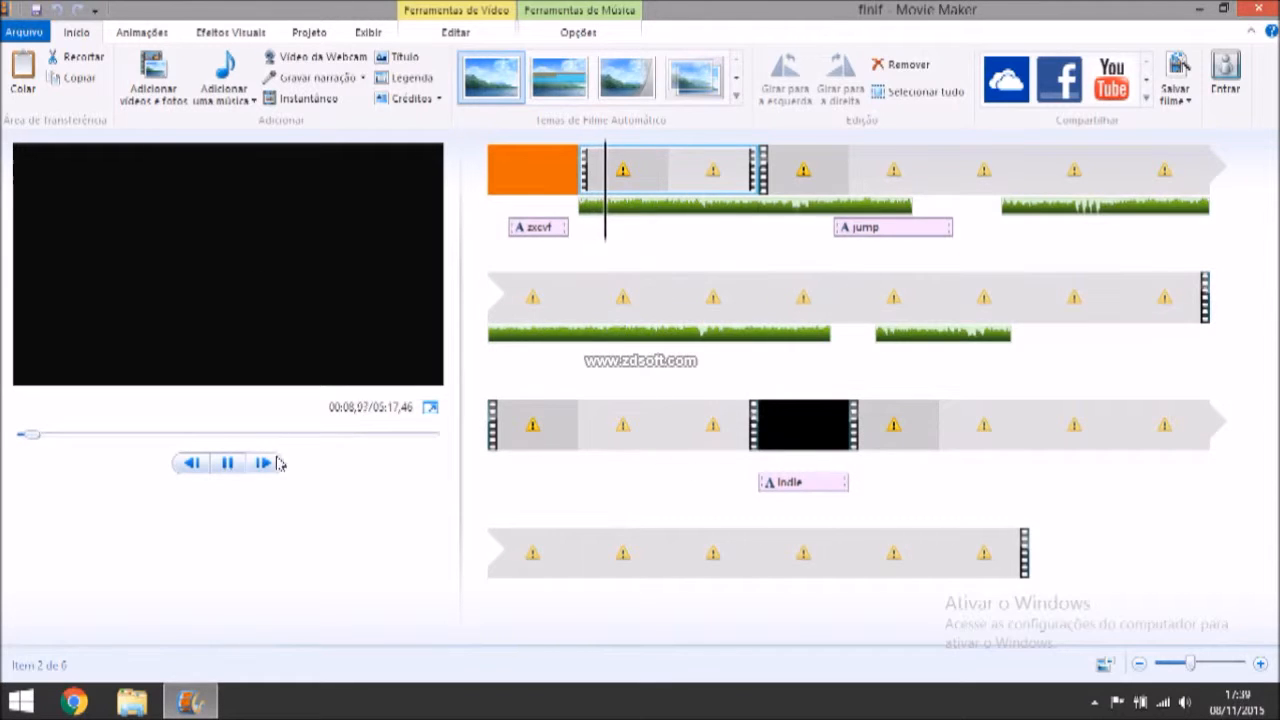
click(227, 463)
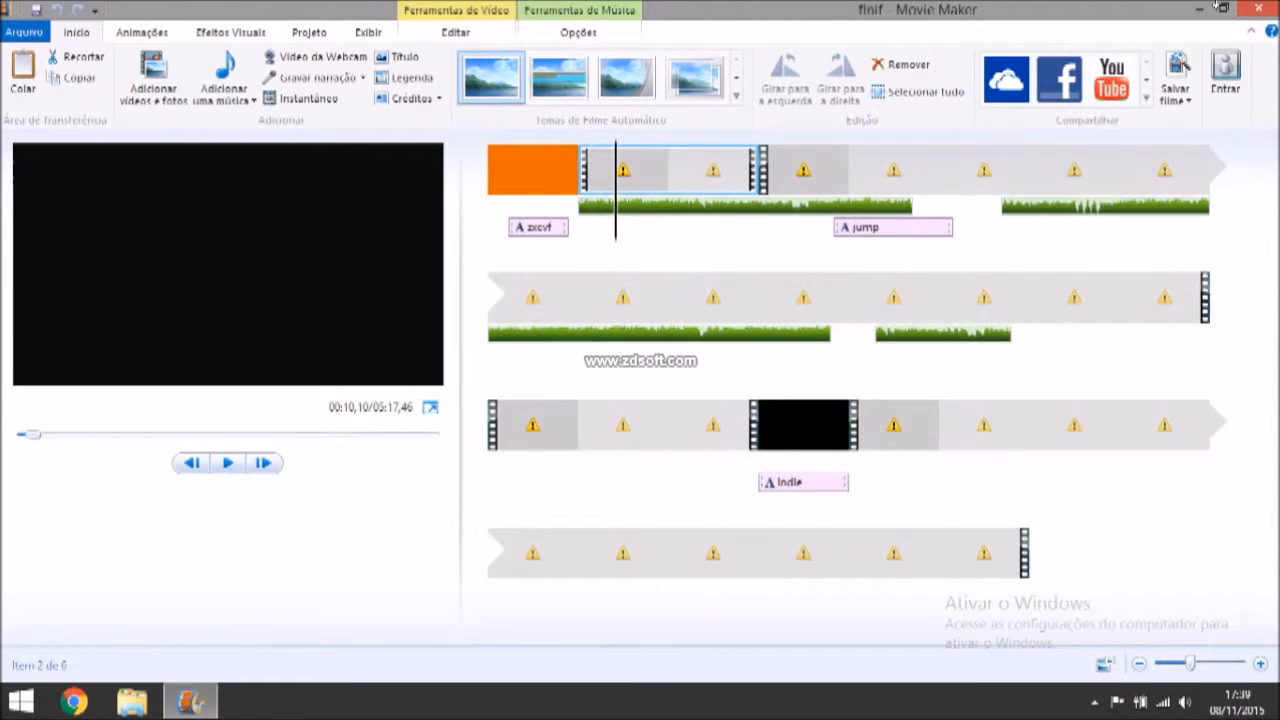
click(1258, 8)
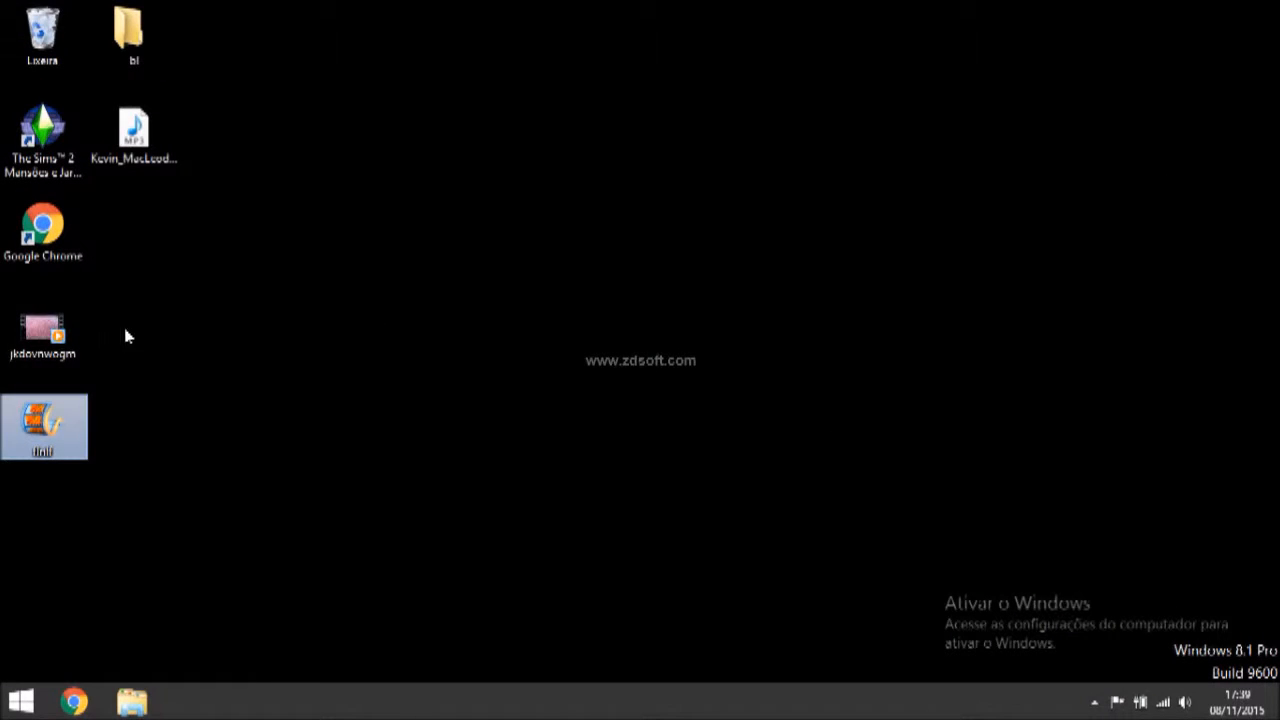
Play the exported jkdovnwogm video from the desktop, skip to about 00:18 and close the player.
double_click(42, 332)
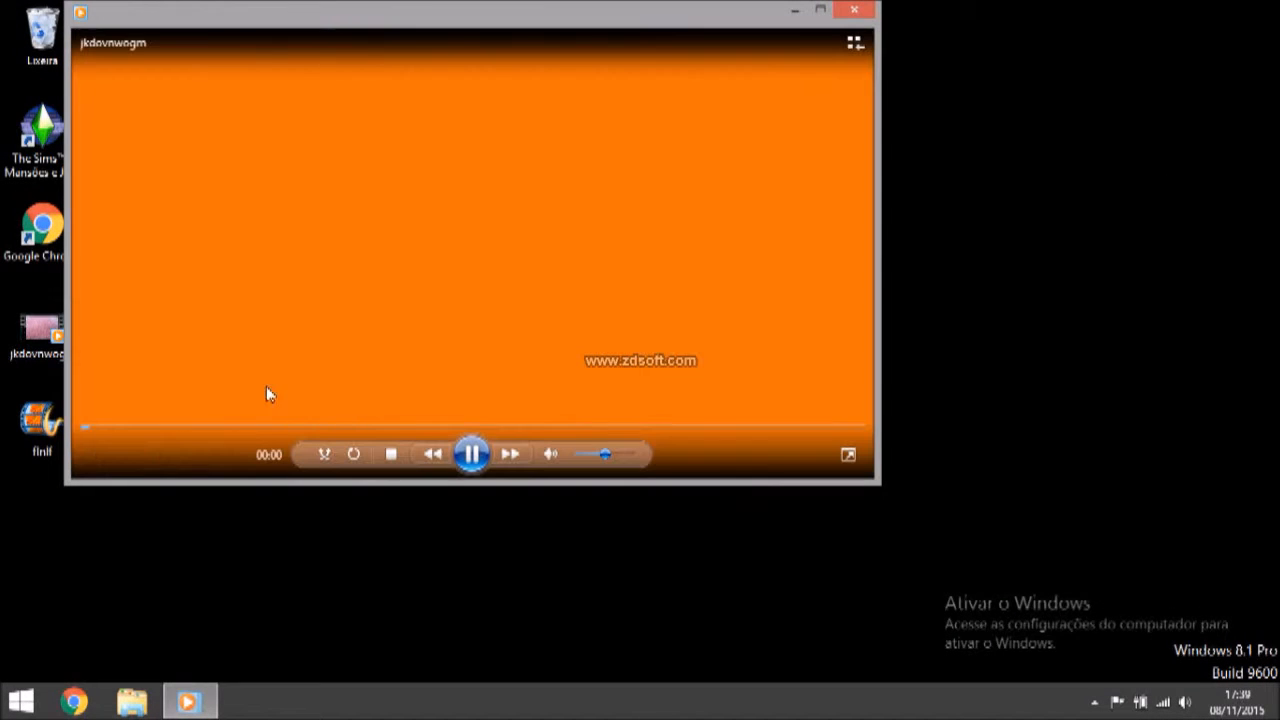
drag(188, 427, 117, 430)
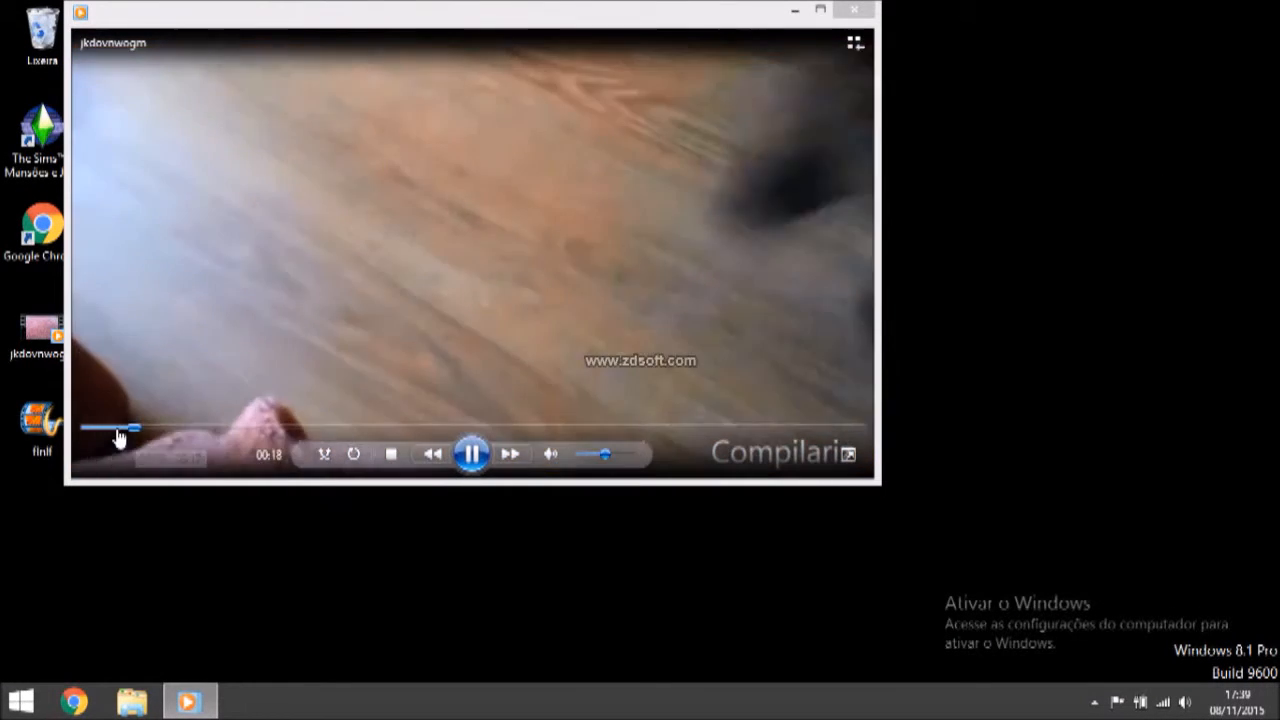
click(853, 9)
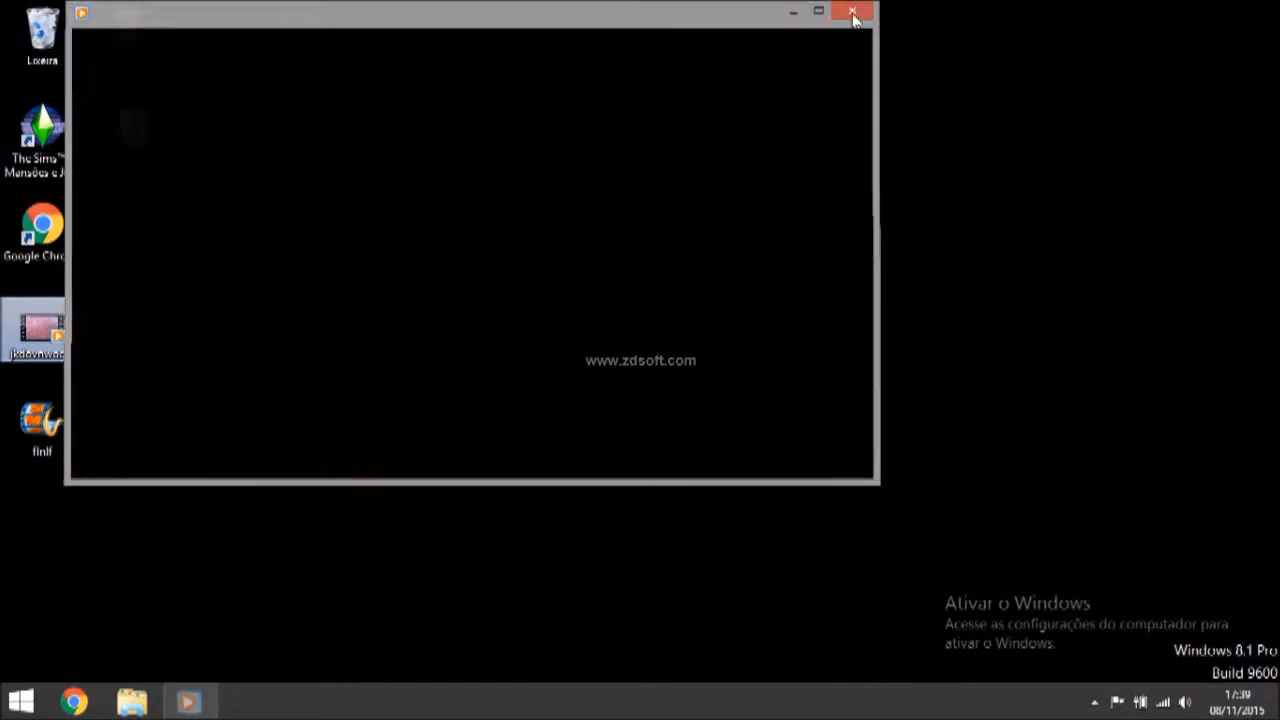
Reopen the finif project and relink its missing Cats Compilation.mp4 clips to the jkdovnwogm video on the Desktop.
double_click(44, 430)
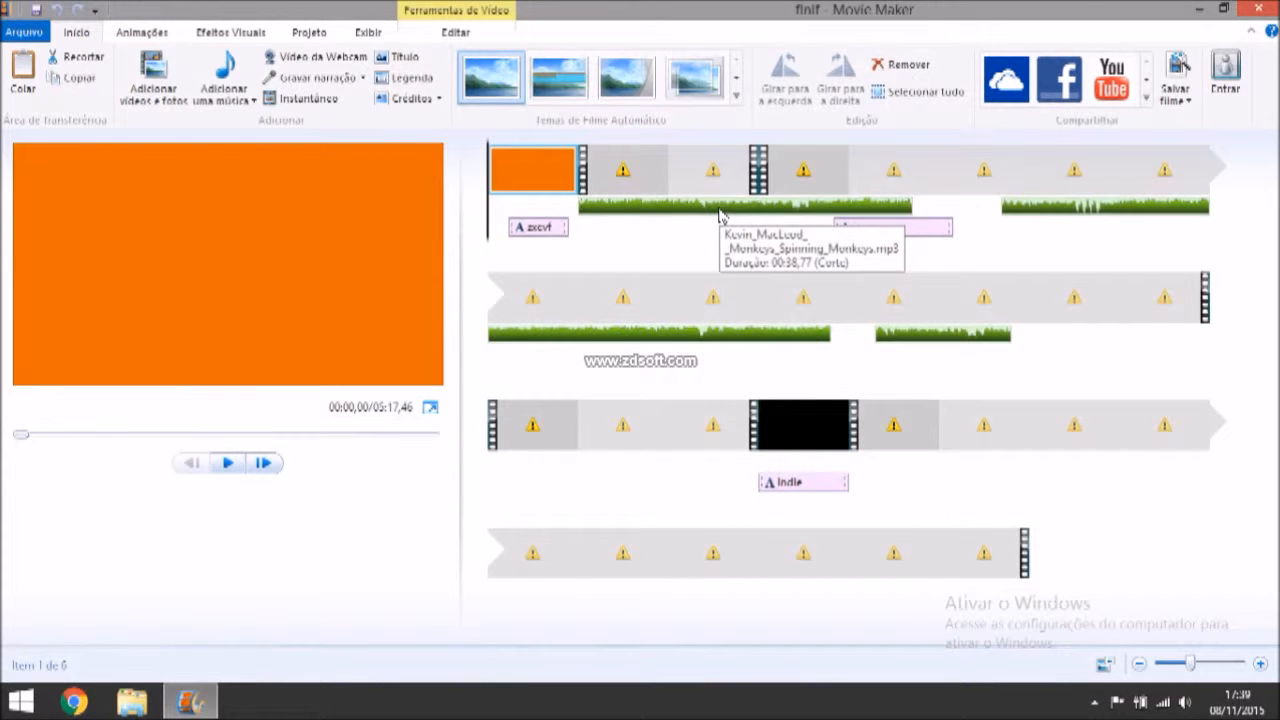
click(670, 173)
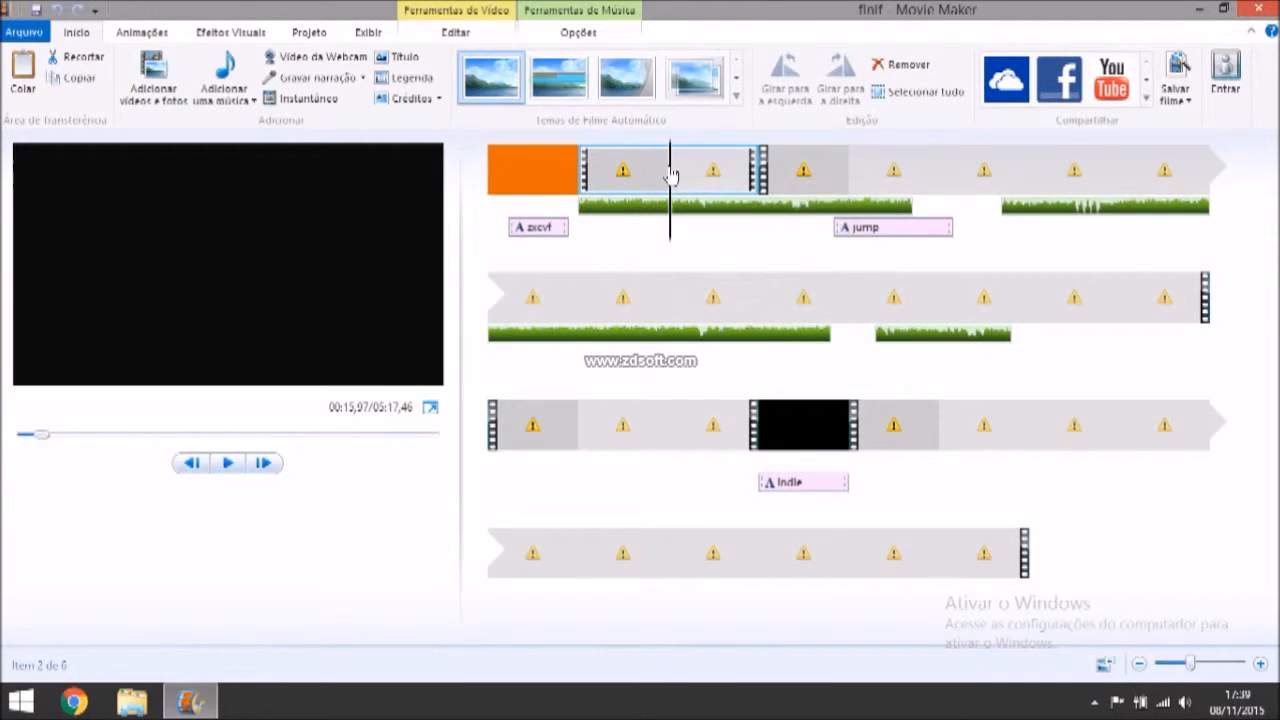
double_click(710, 175)
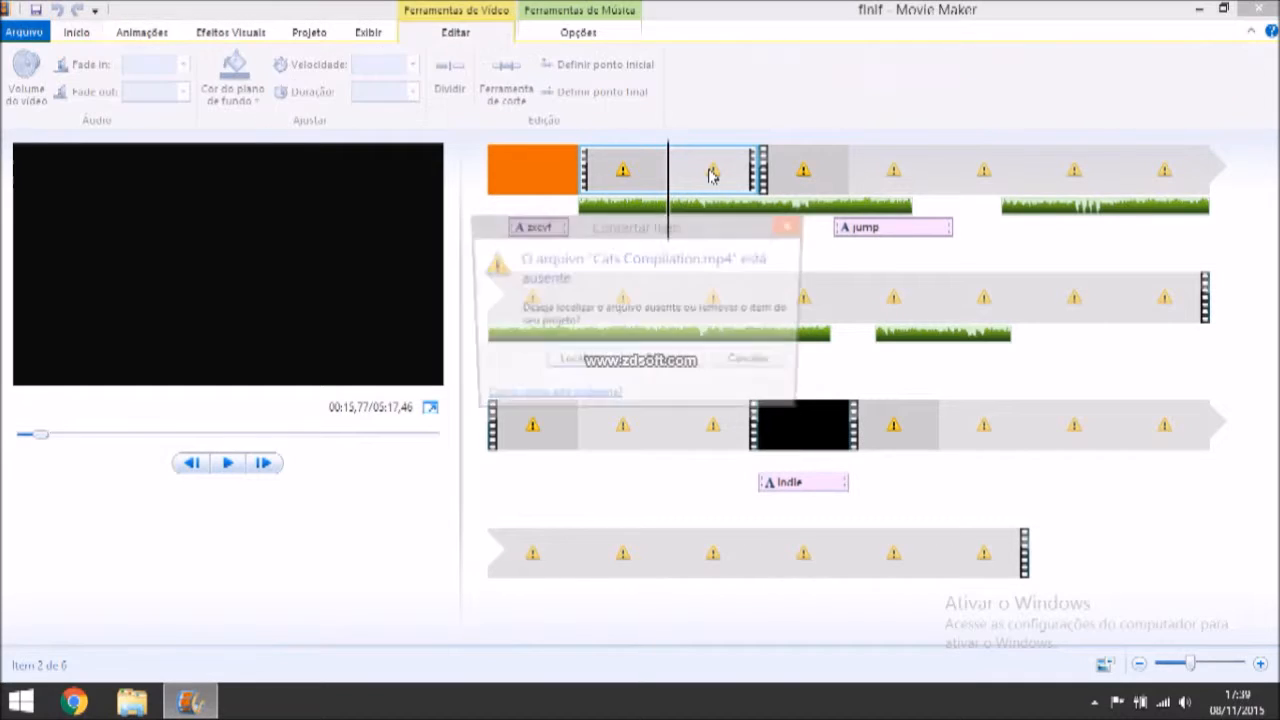
click(584, 364)
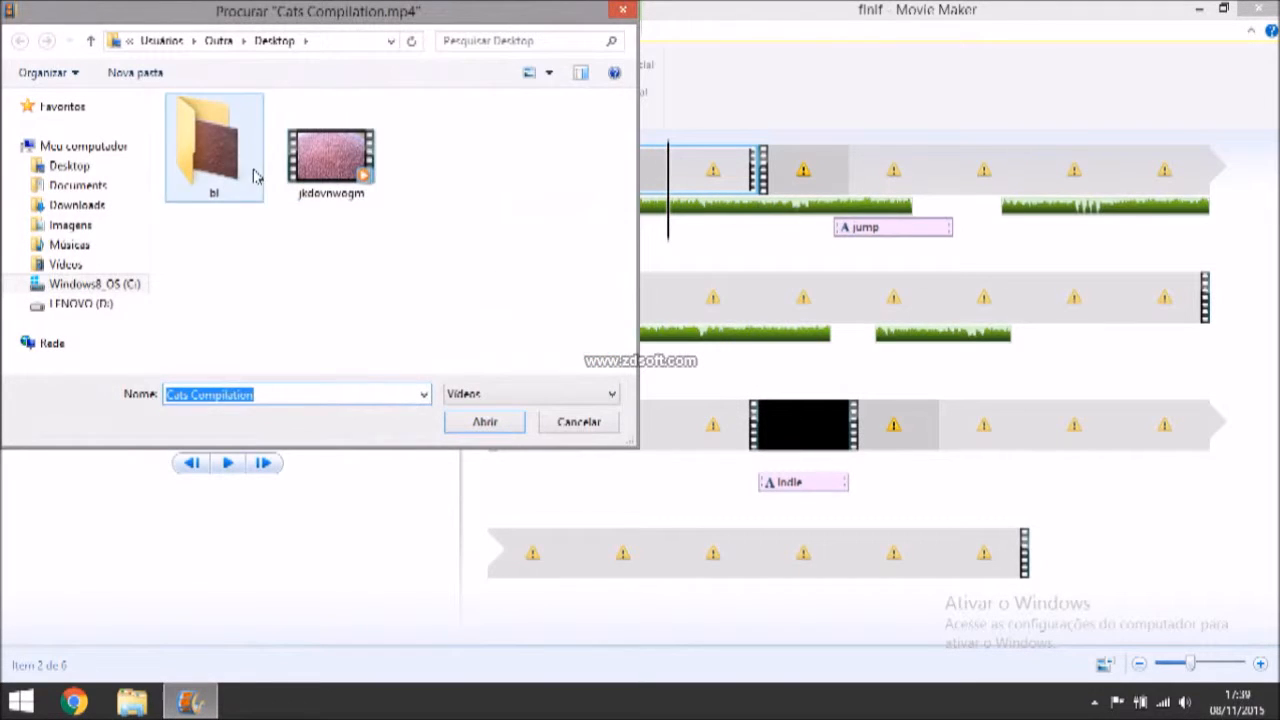
click(302, 165)
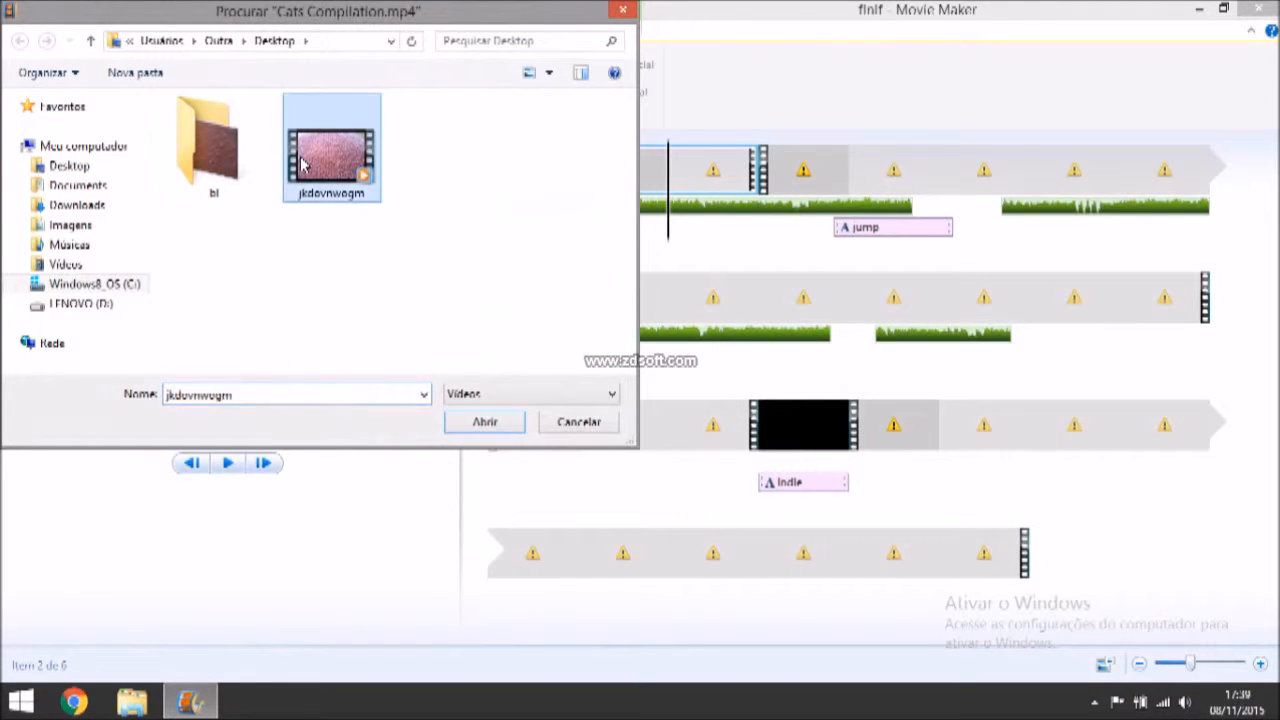
click(484, 423)
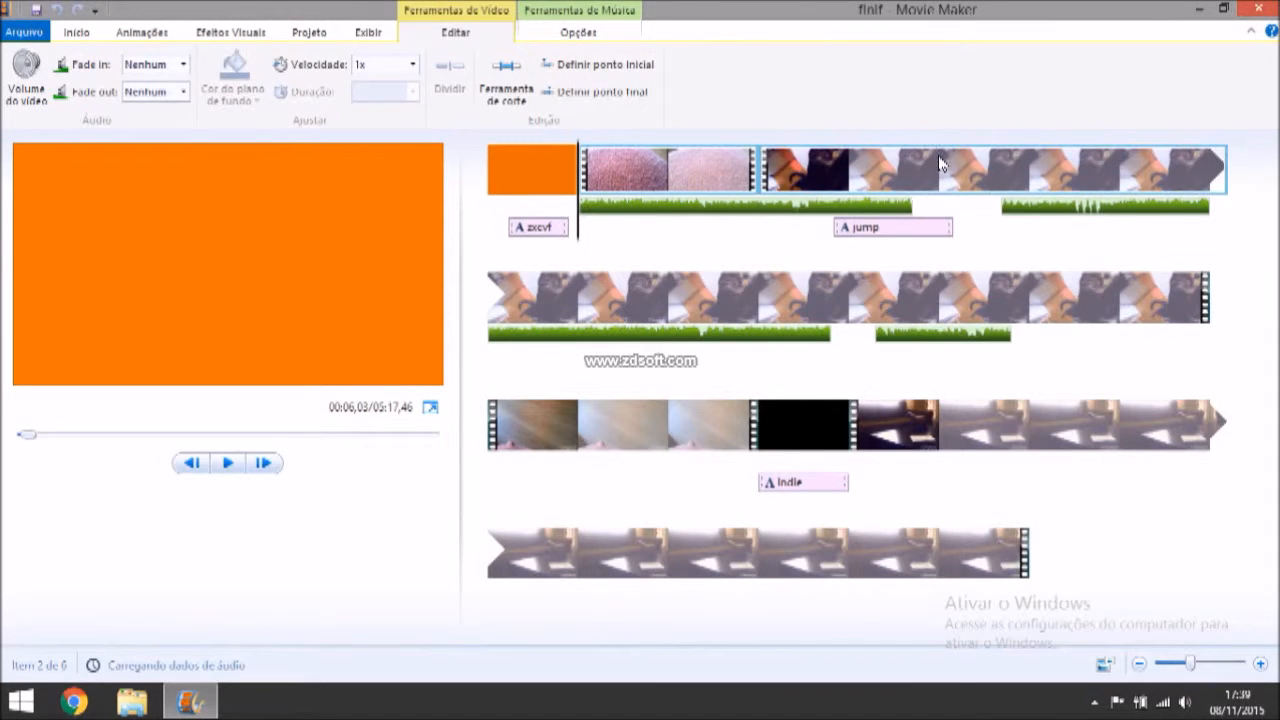
Examine the relinked clips in the storyboard, previewing the start of several clips and the frame under the jump caption.
click(497, 437)
drag(497, 437, 549, 427)
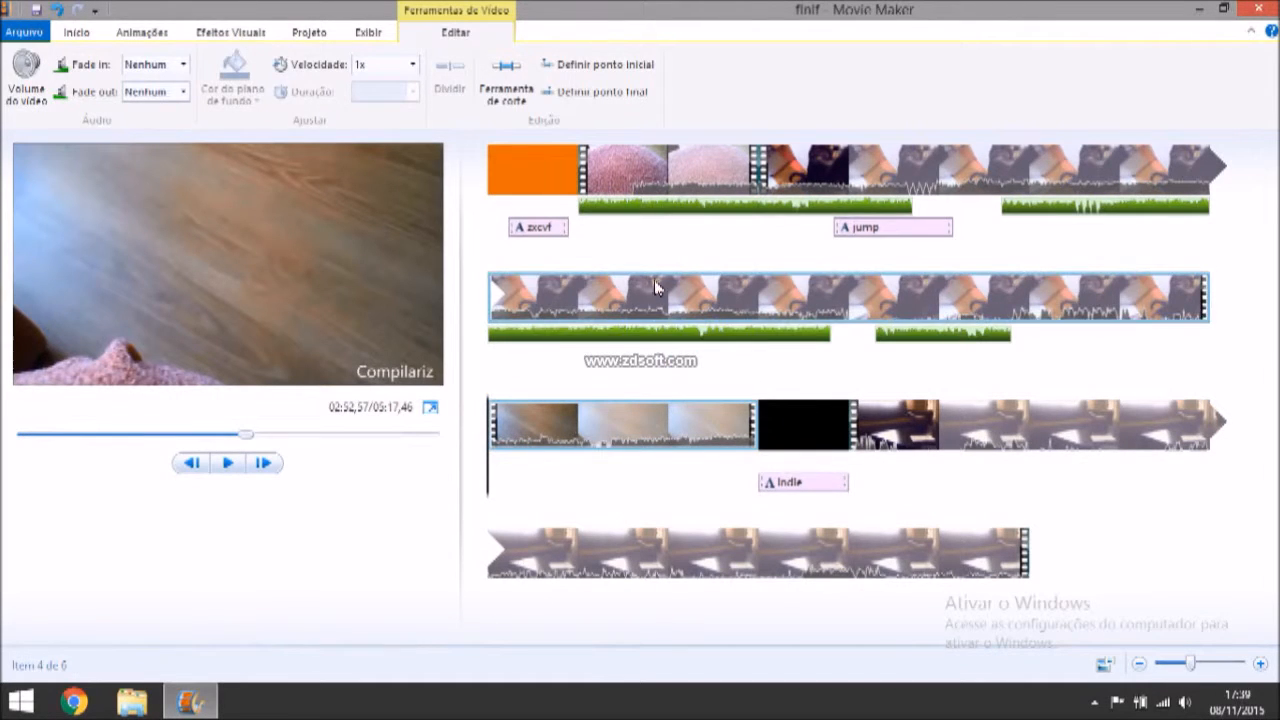
click(621, 164)
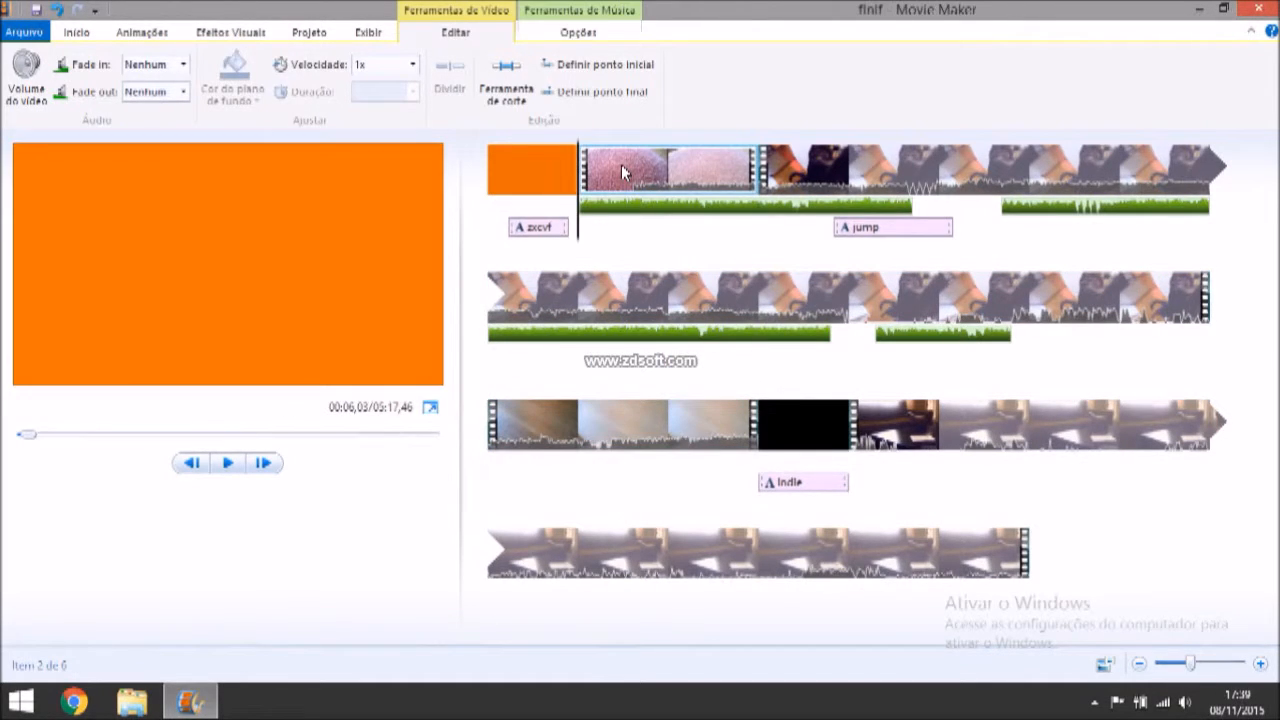
click(884, 178)
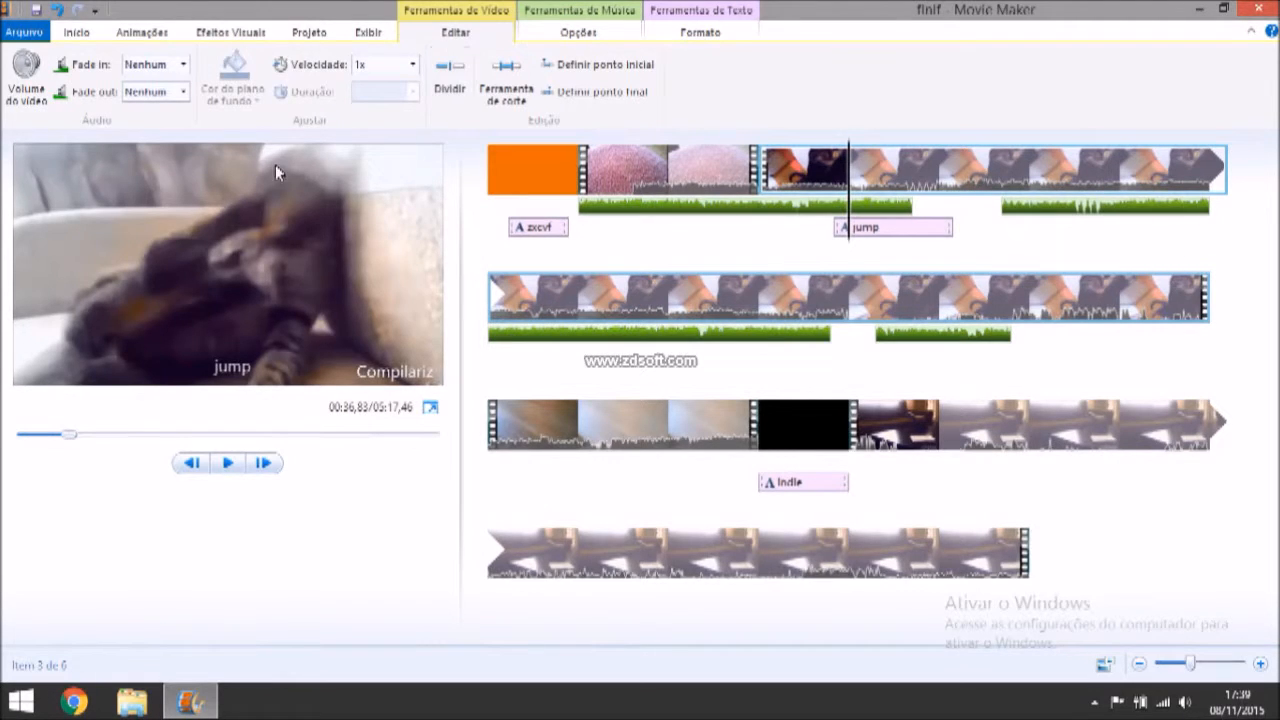
click(77, 31)
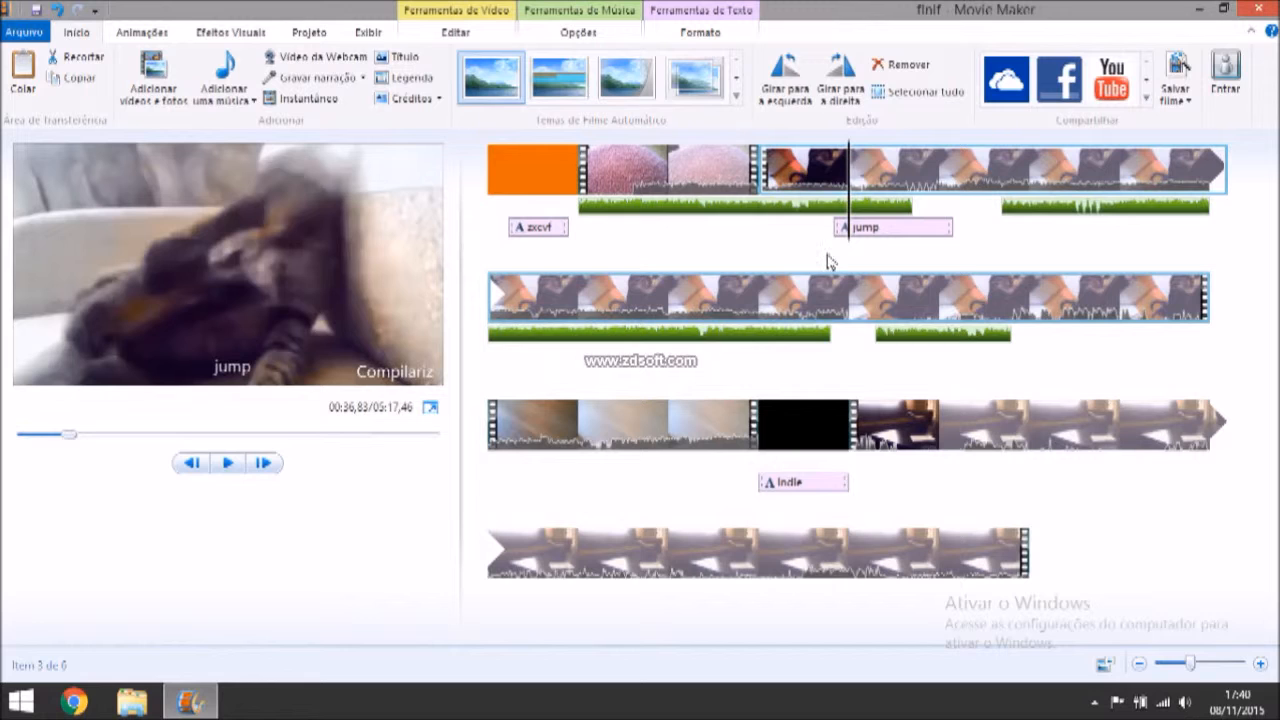
click(563, 232)
click(651, 190)
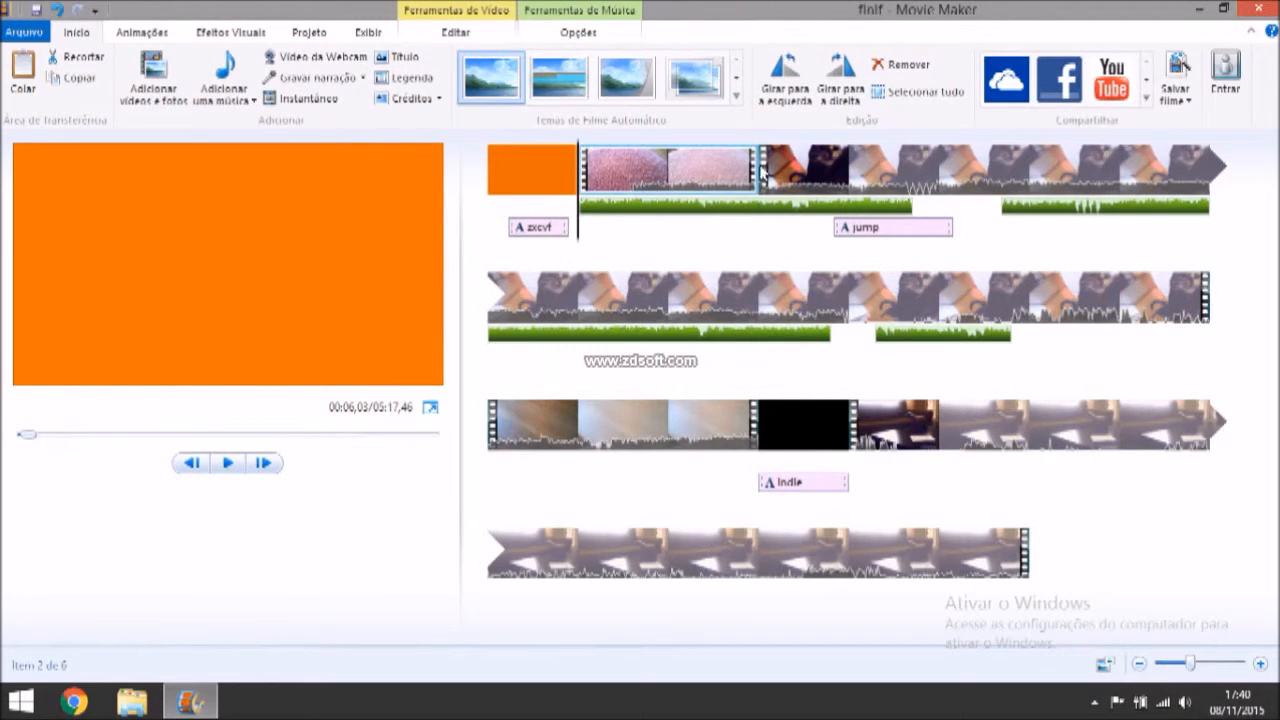
click(805, 180)
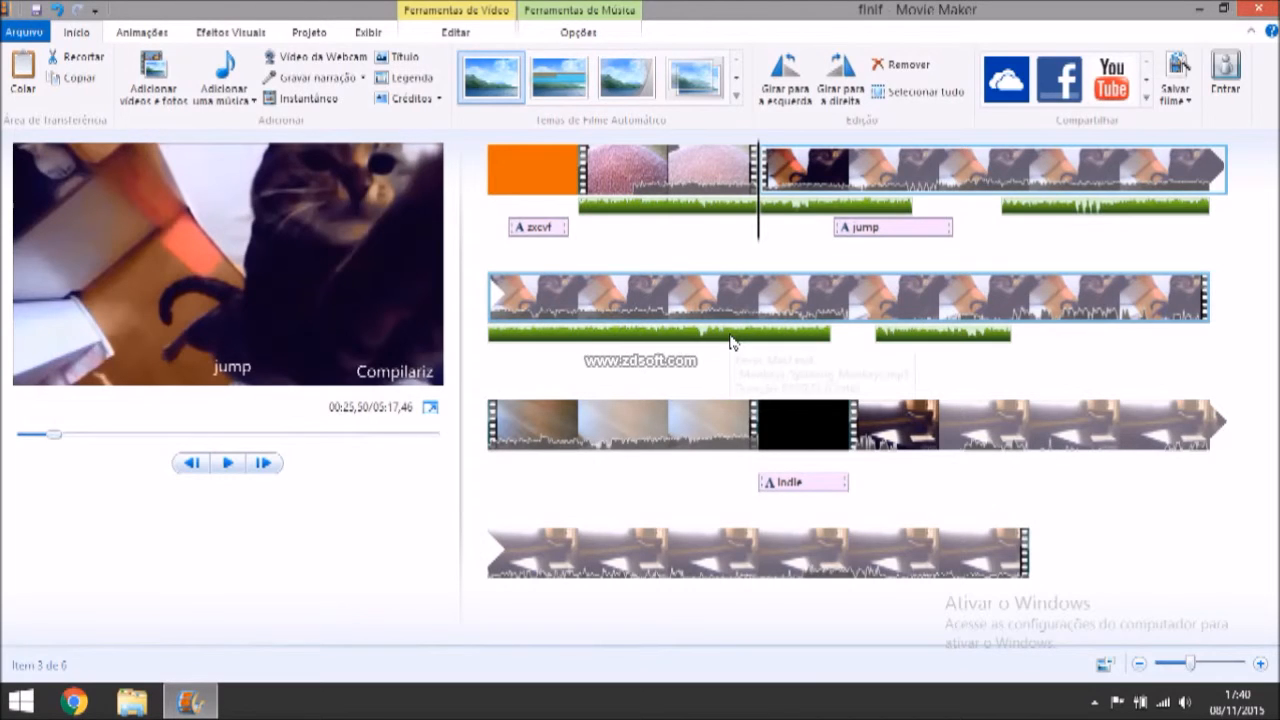